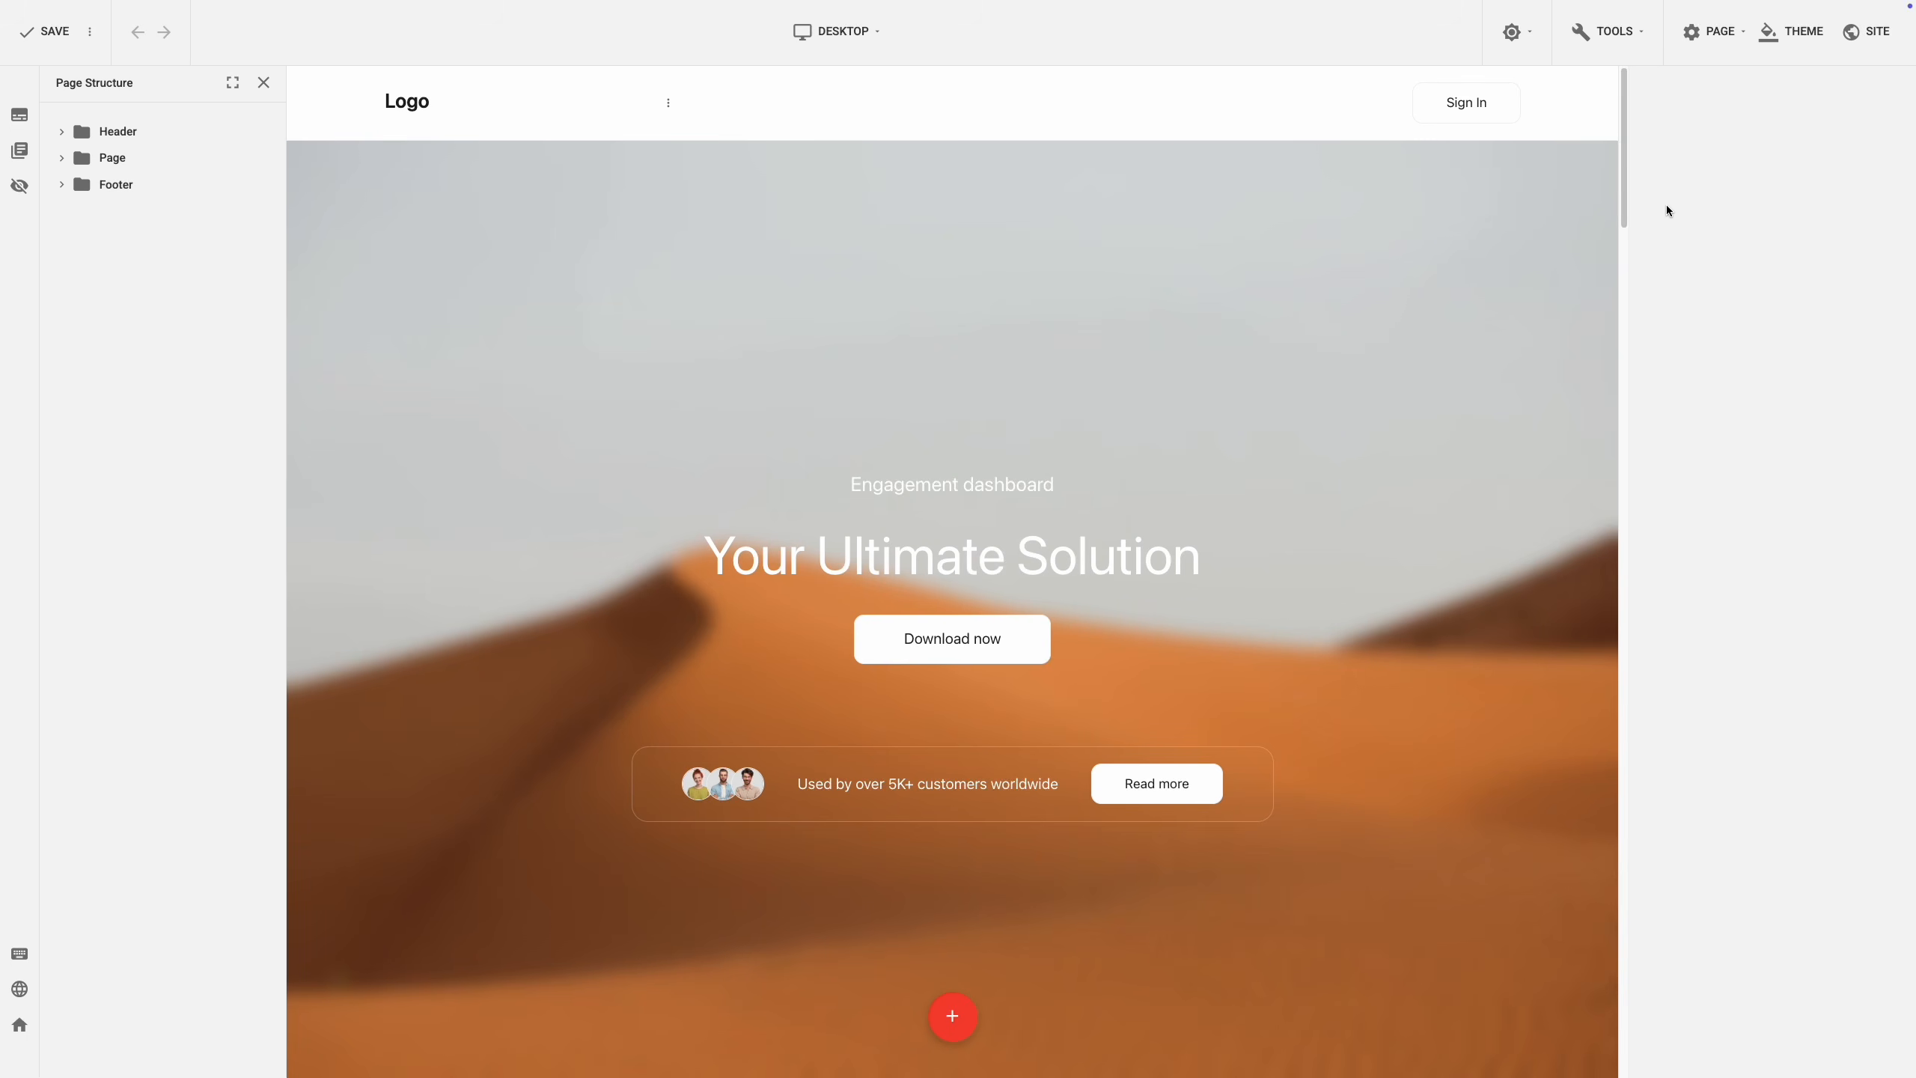
Open the header's settings and review its spacing, border and background options along with the general settings.
{"action": "left_click", "coordinate": [1597, 140]}
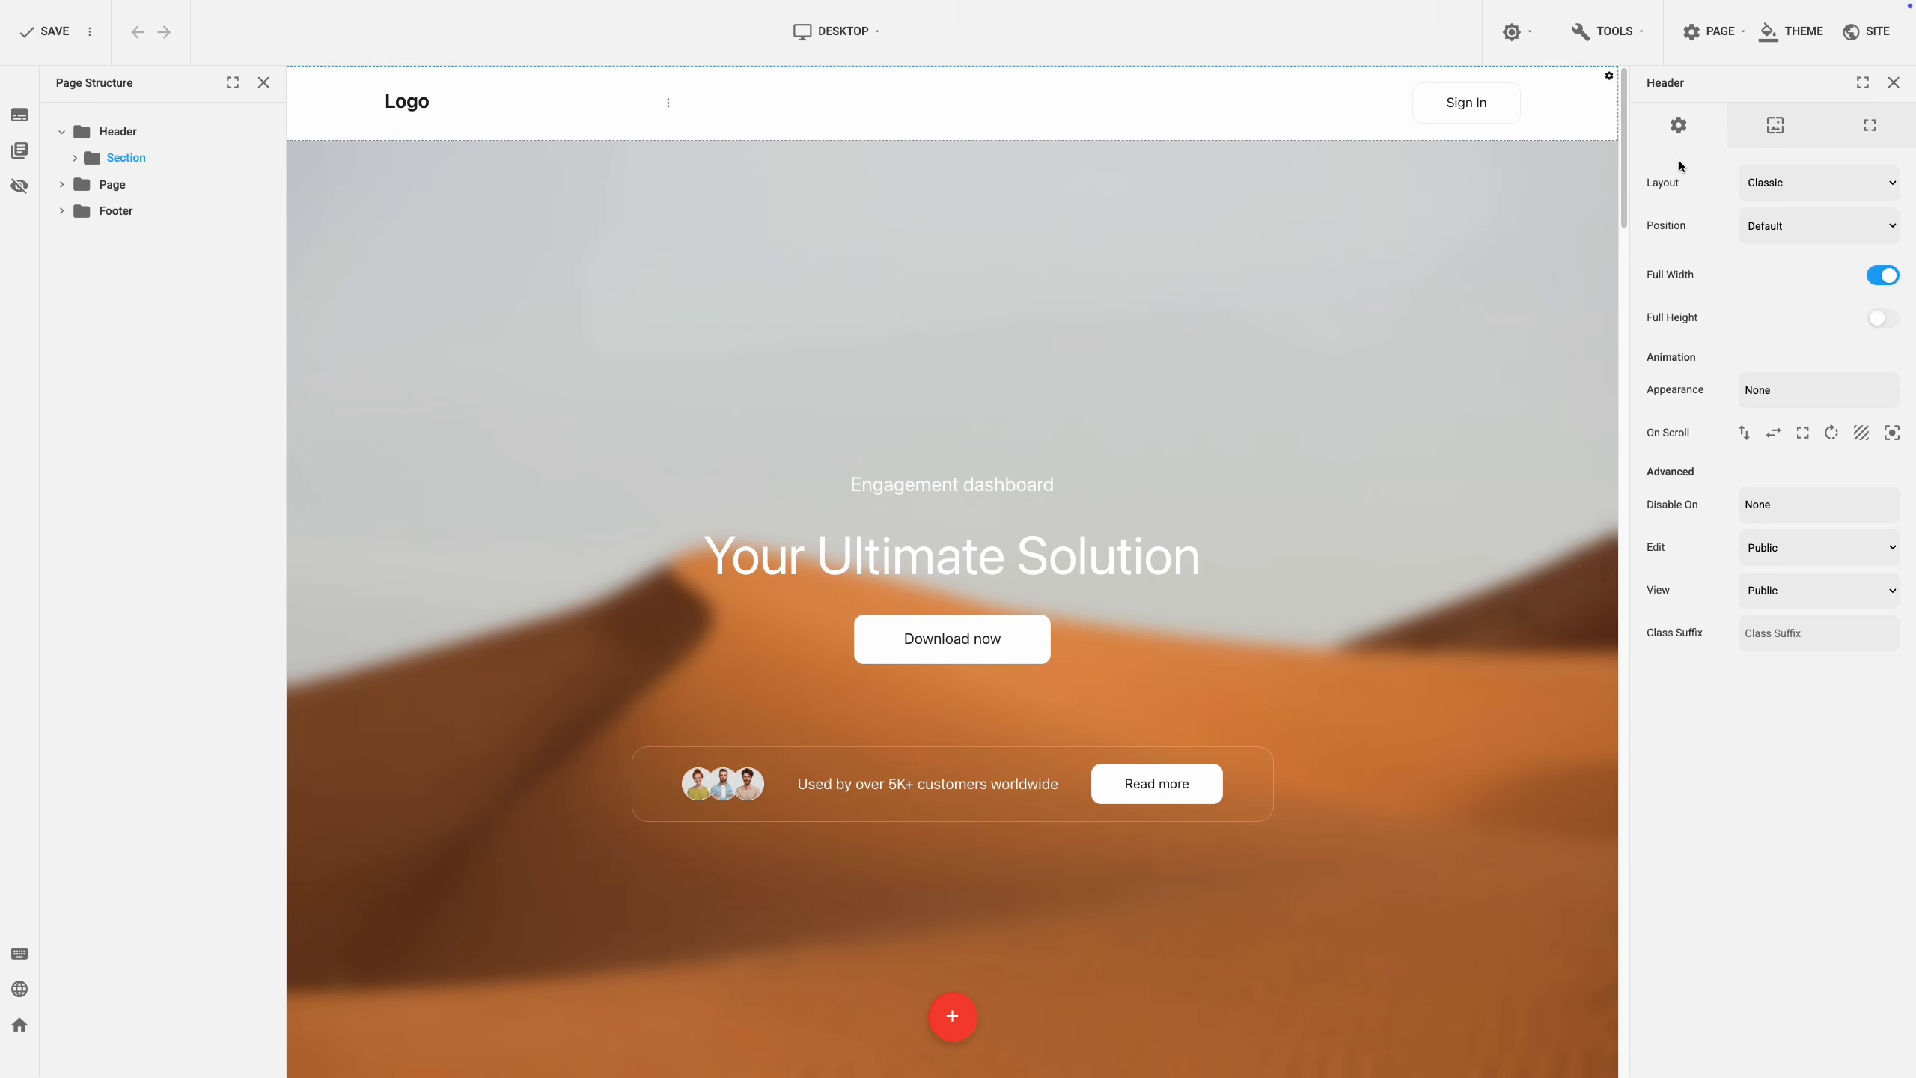
{"action": "left_click", "coordinate": [1856, 143]}
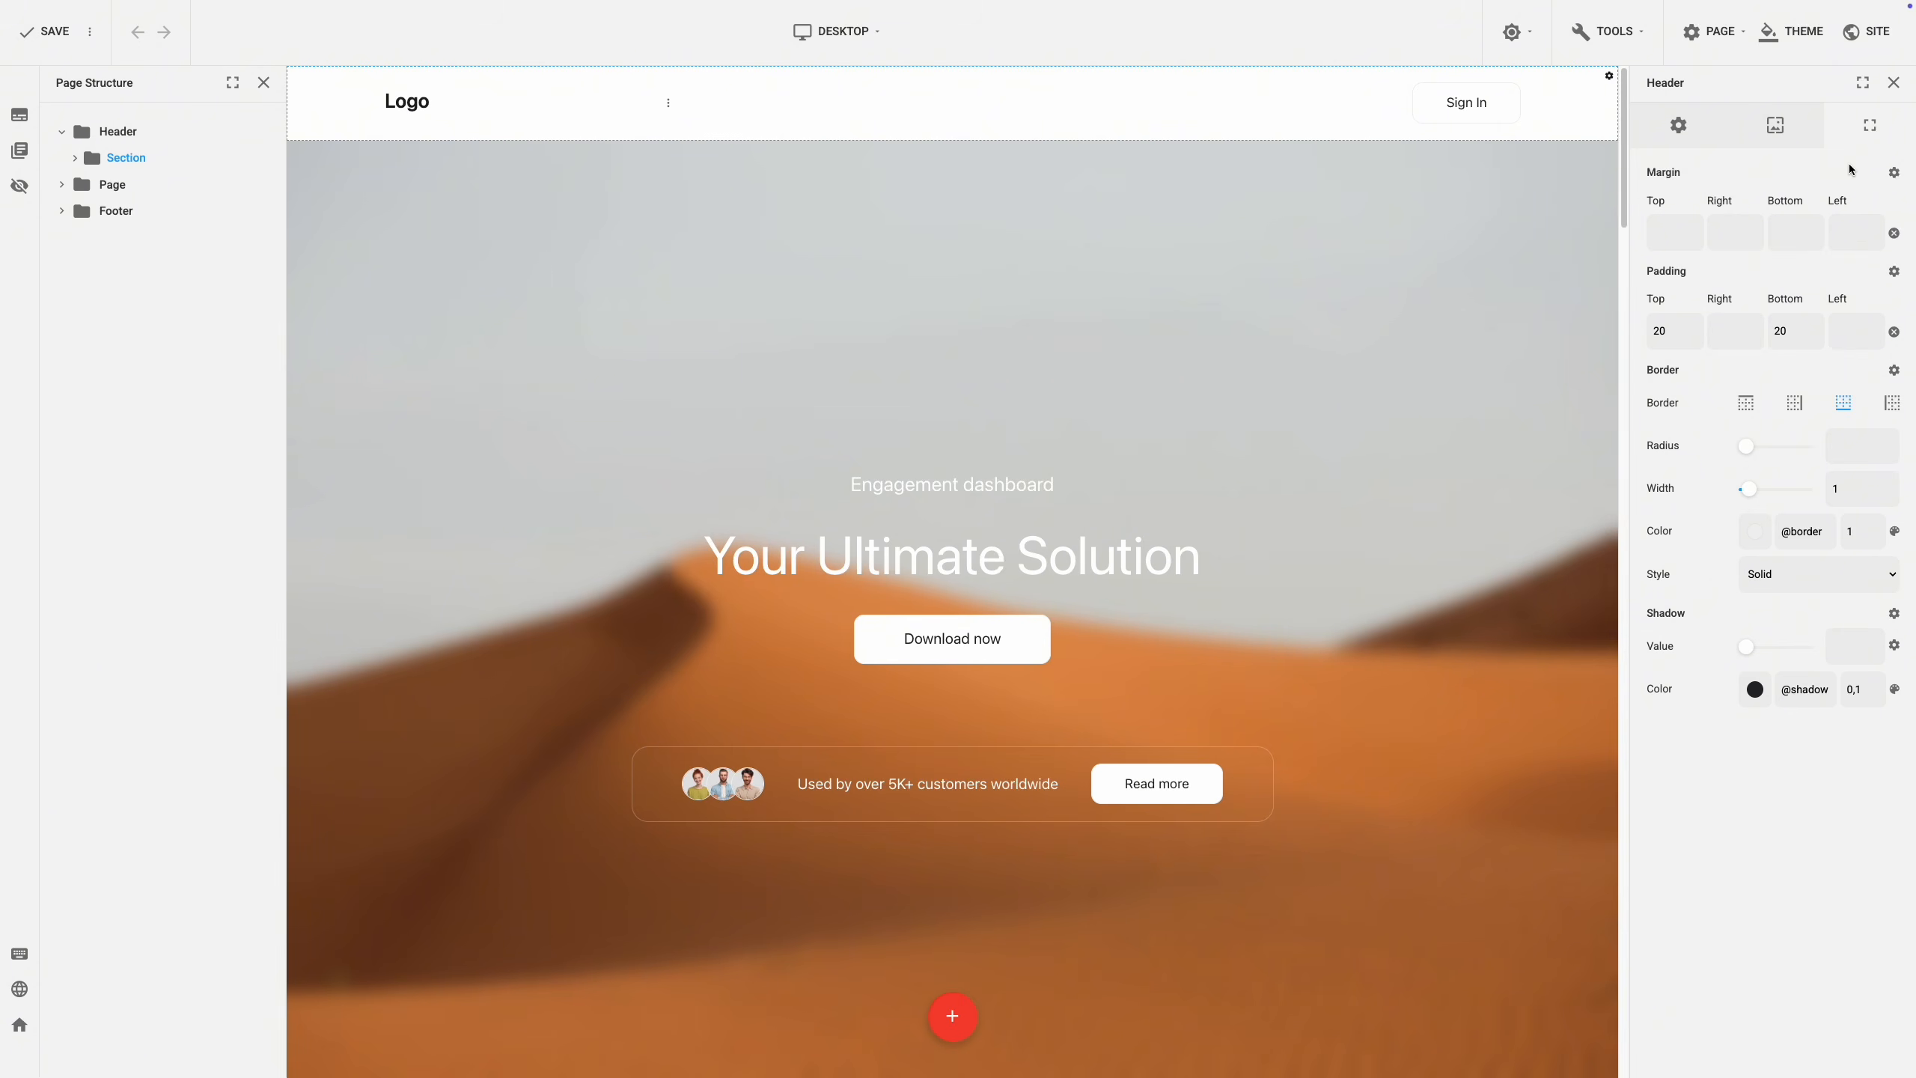
{"action": "left_click", "coordinate": [1796, 143]}
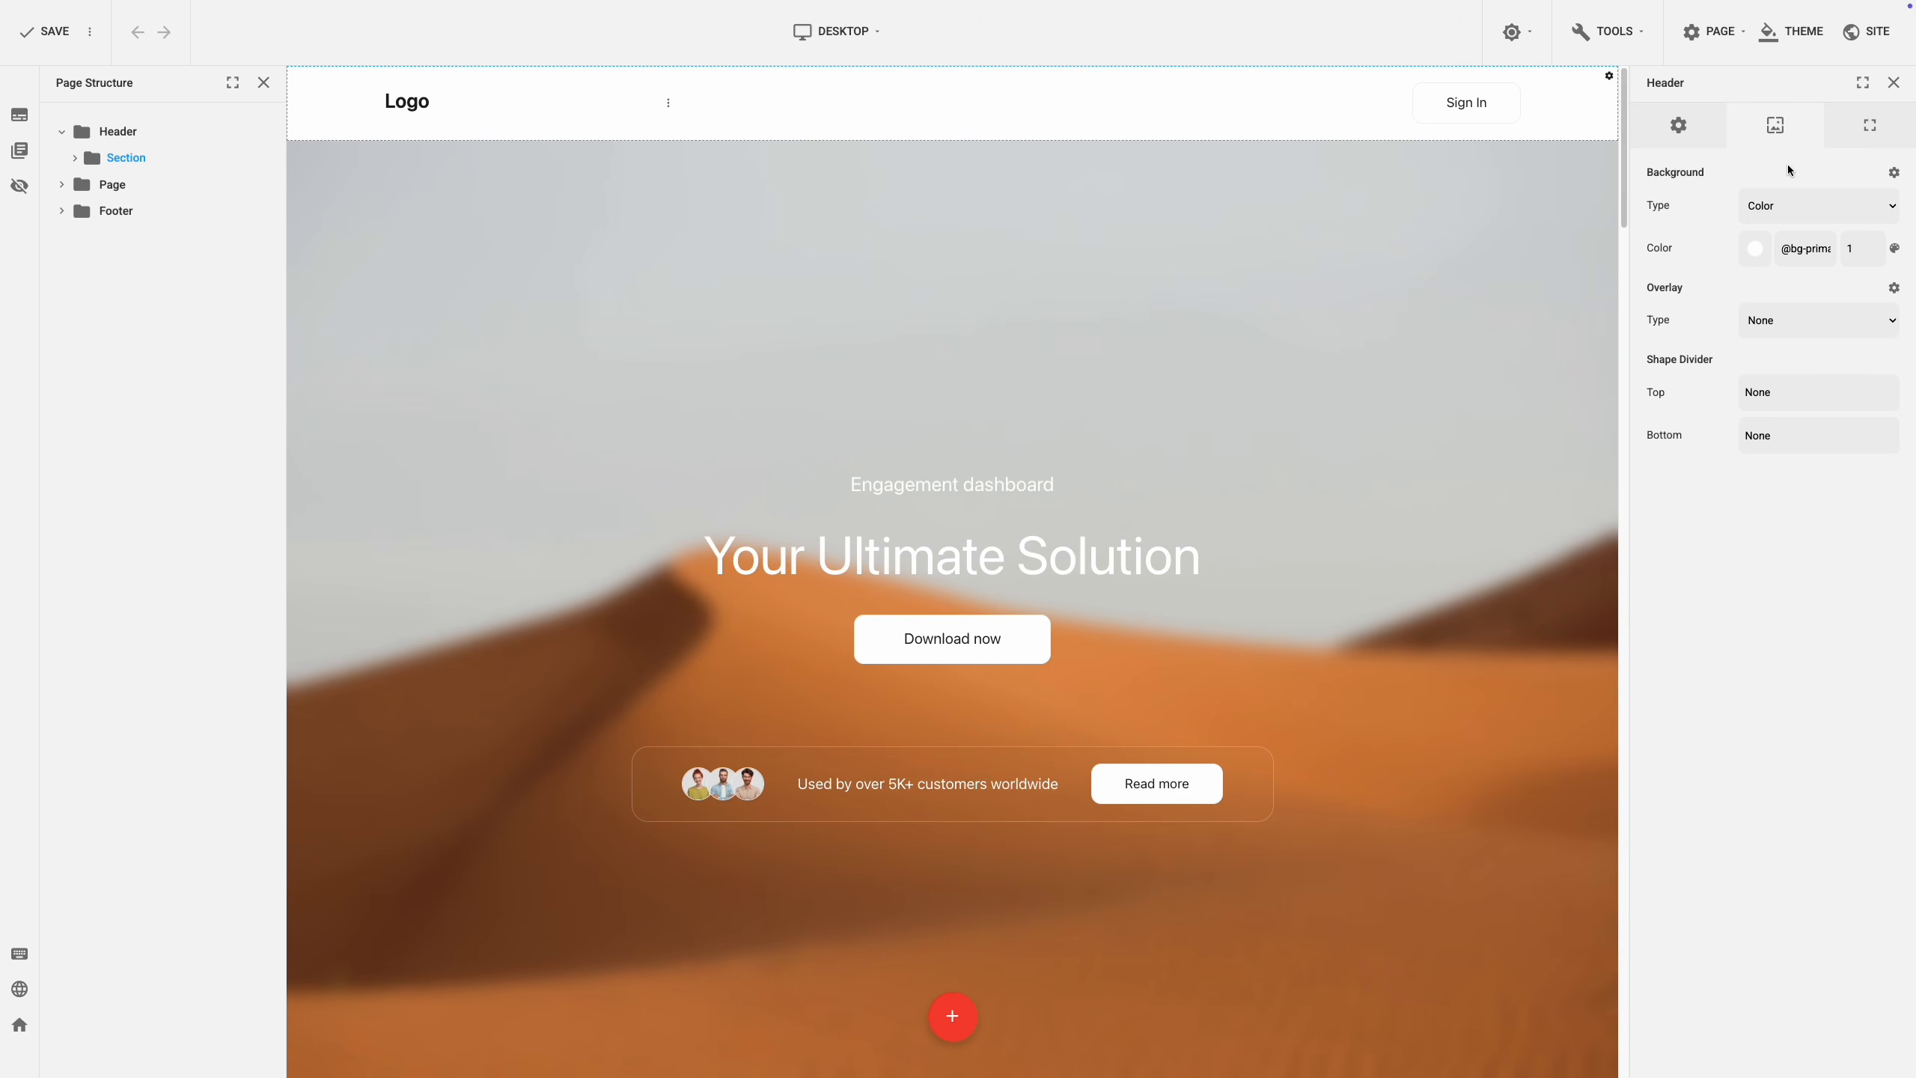
{"action": "left_click", "coordinate": [1710, 146]}
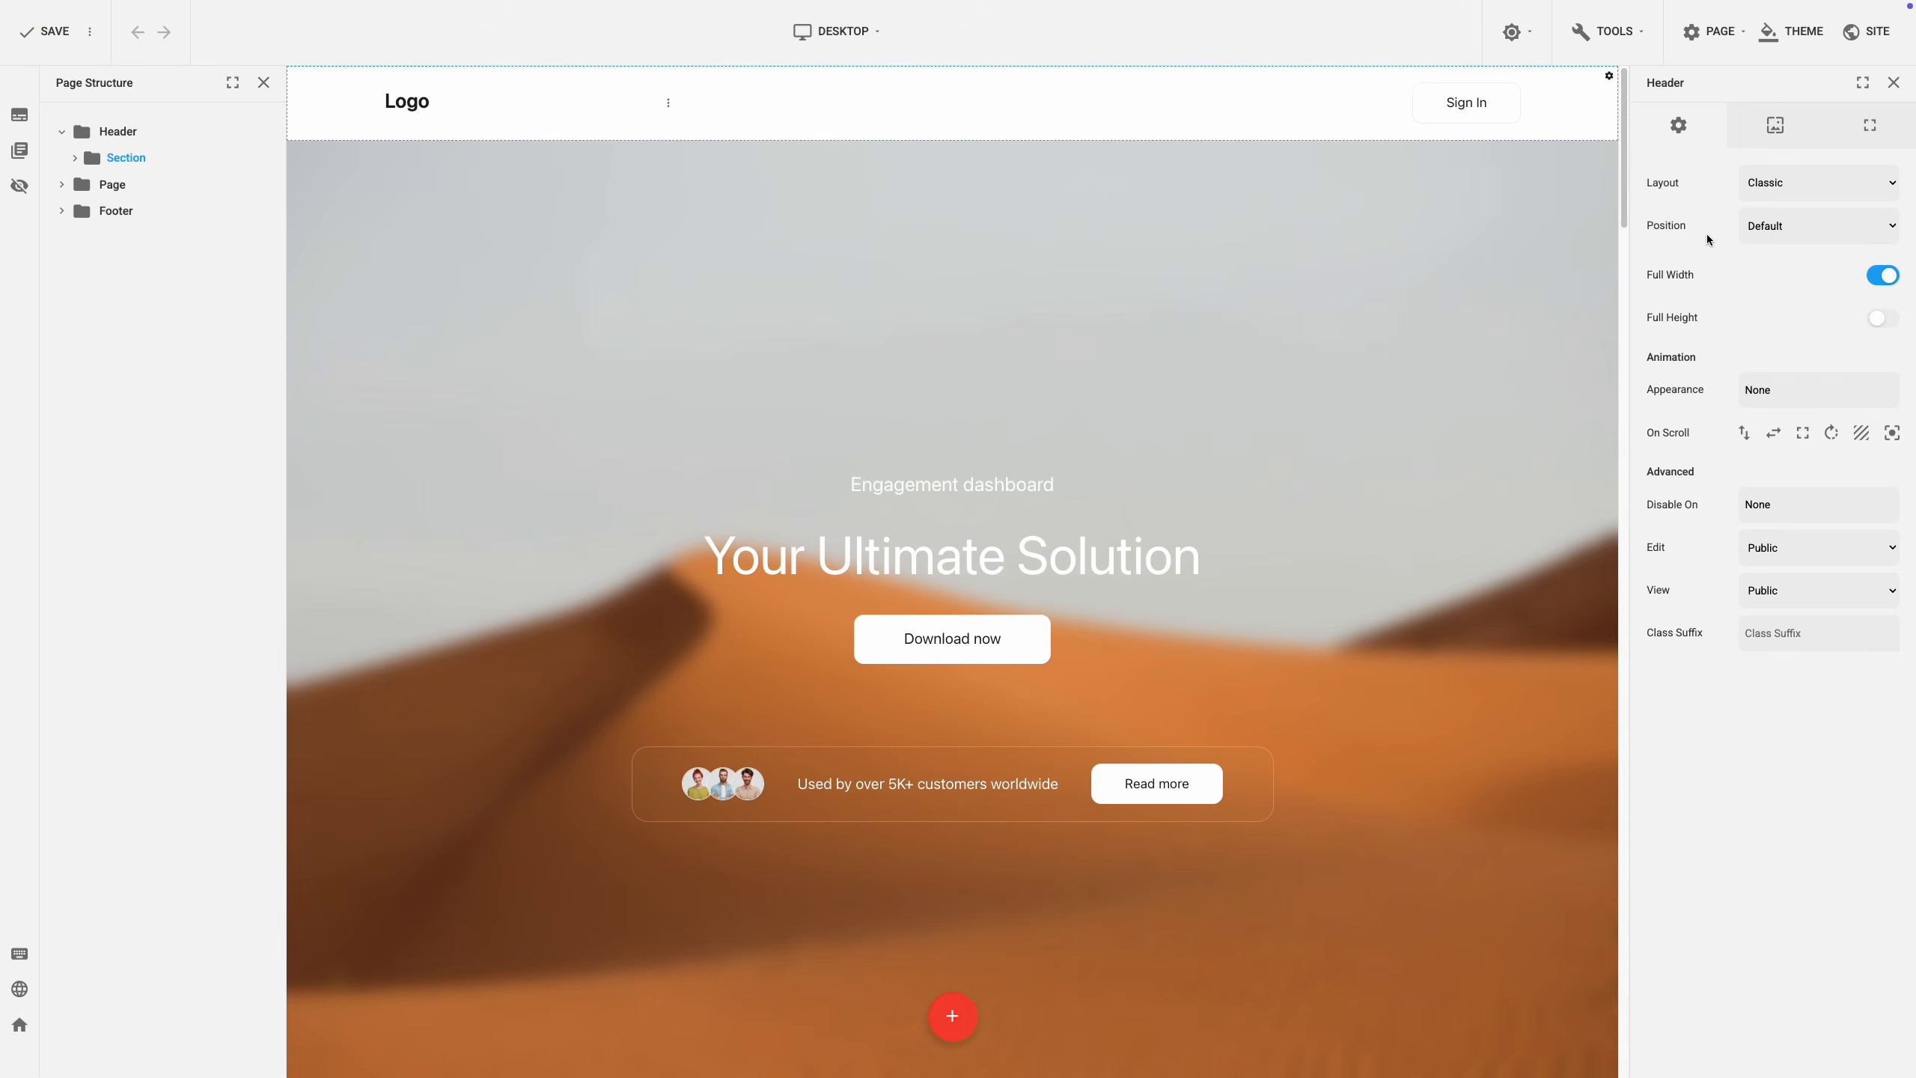
Examine the layout and position choices offered for the header.
{"action": "left_click", "coordinate": [1796, 188]}
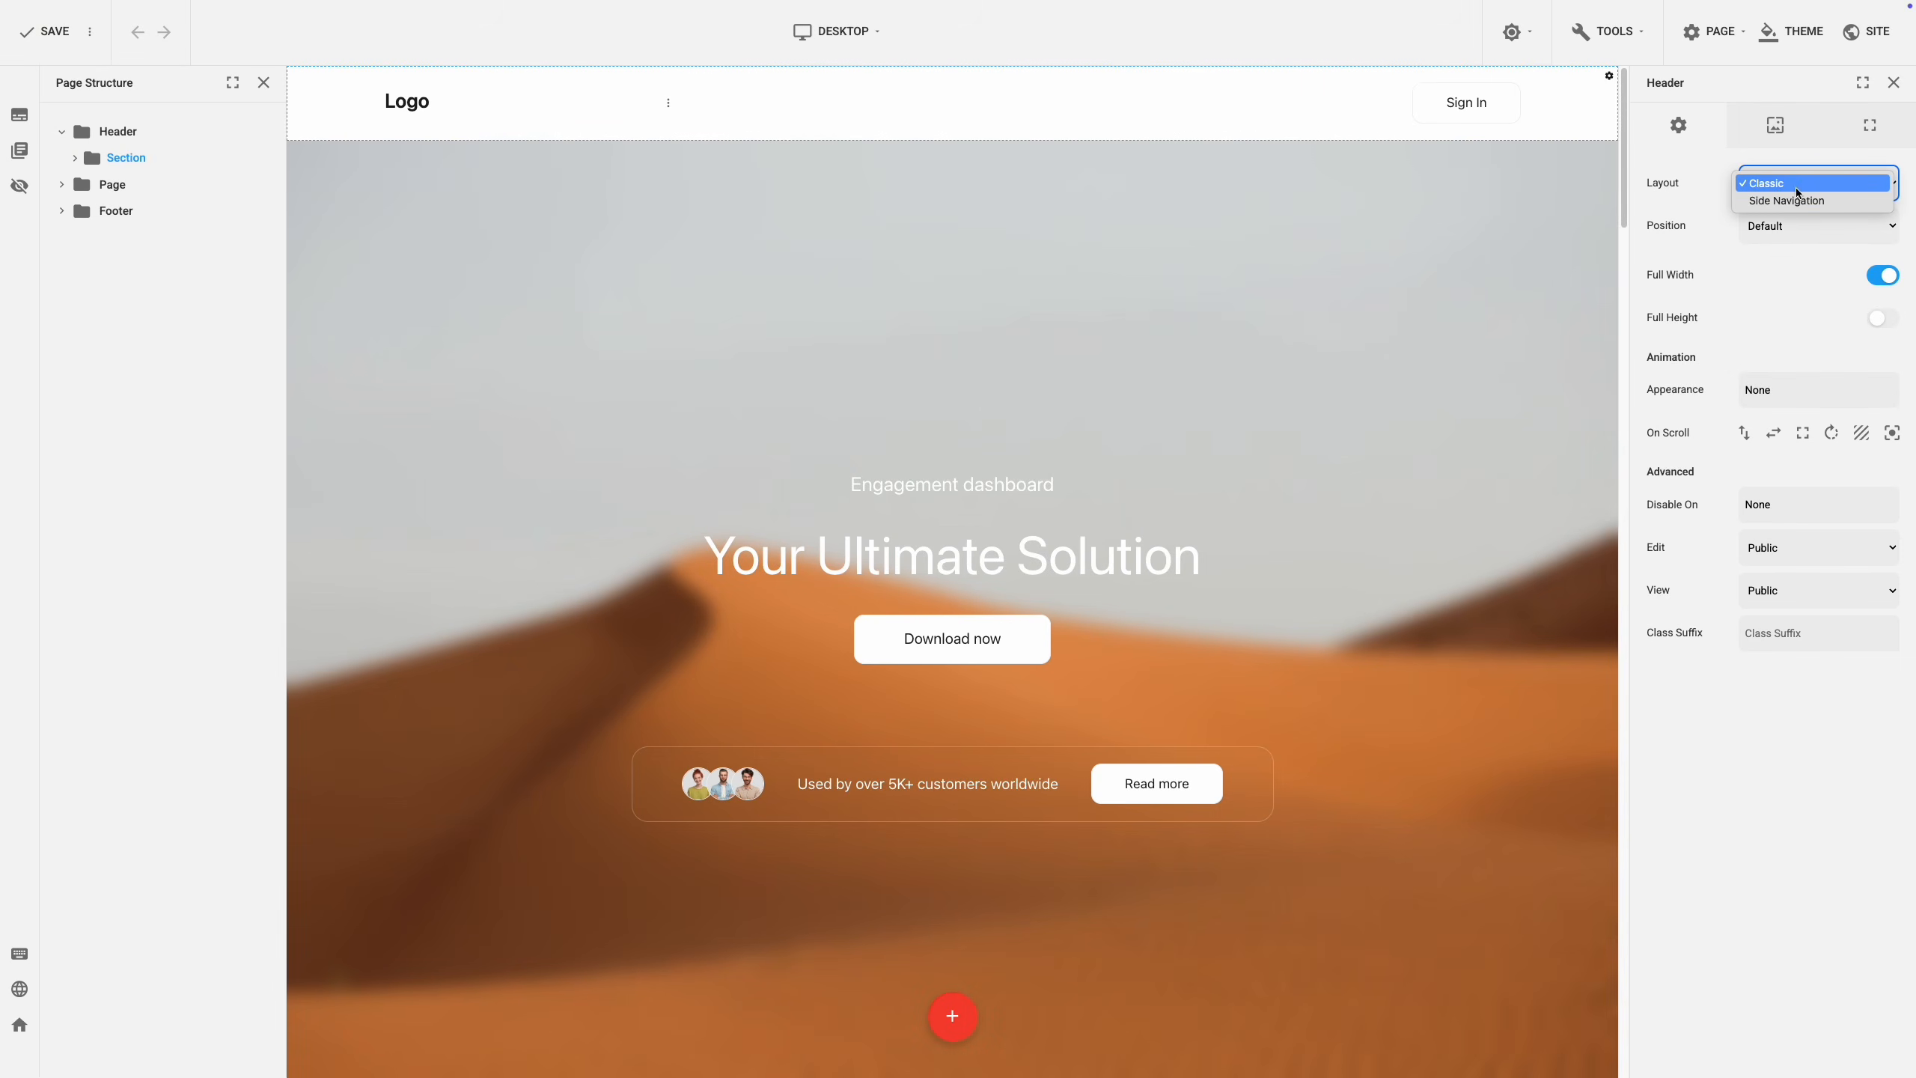
{"action": "left_click", "coordinate": [1691, 203]}
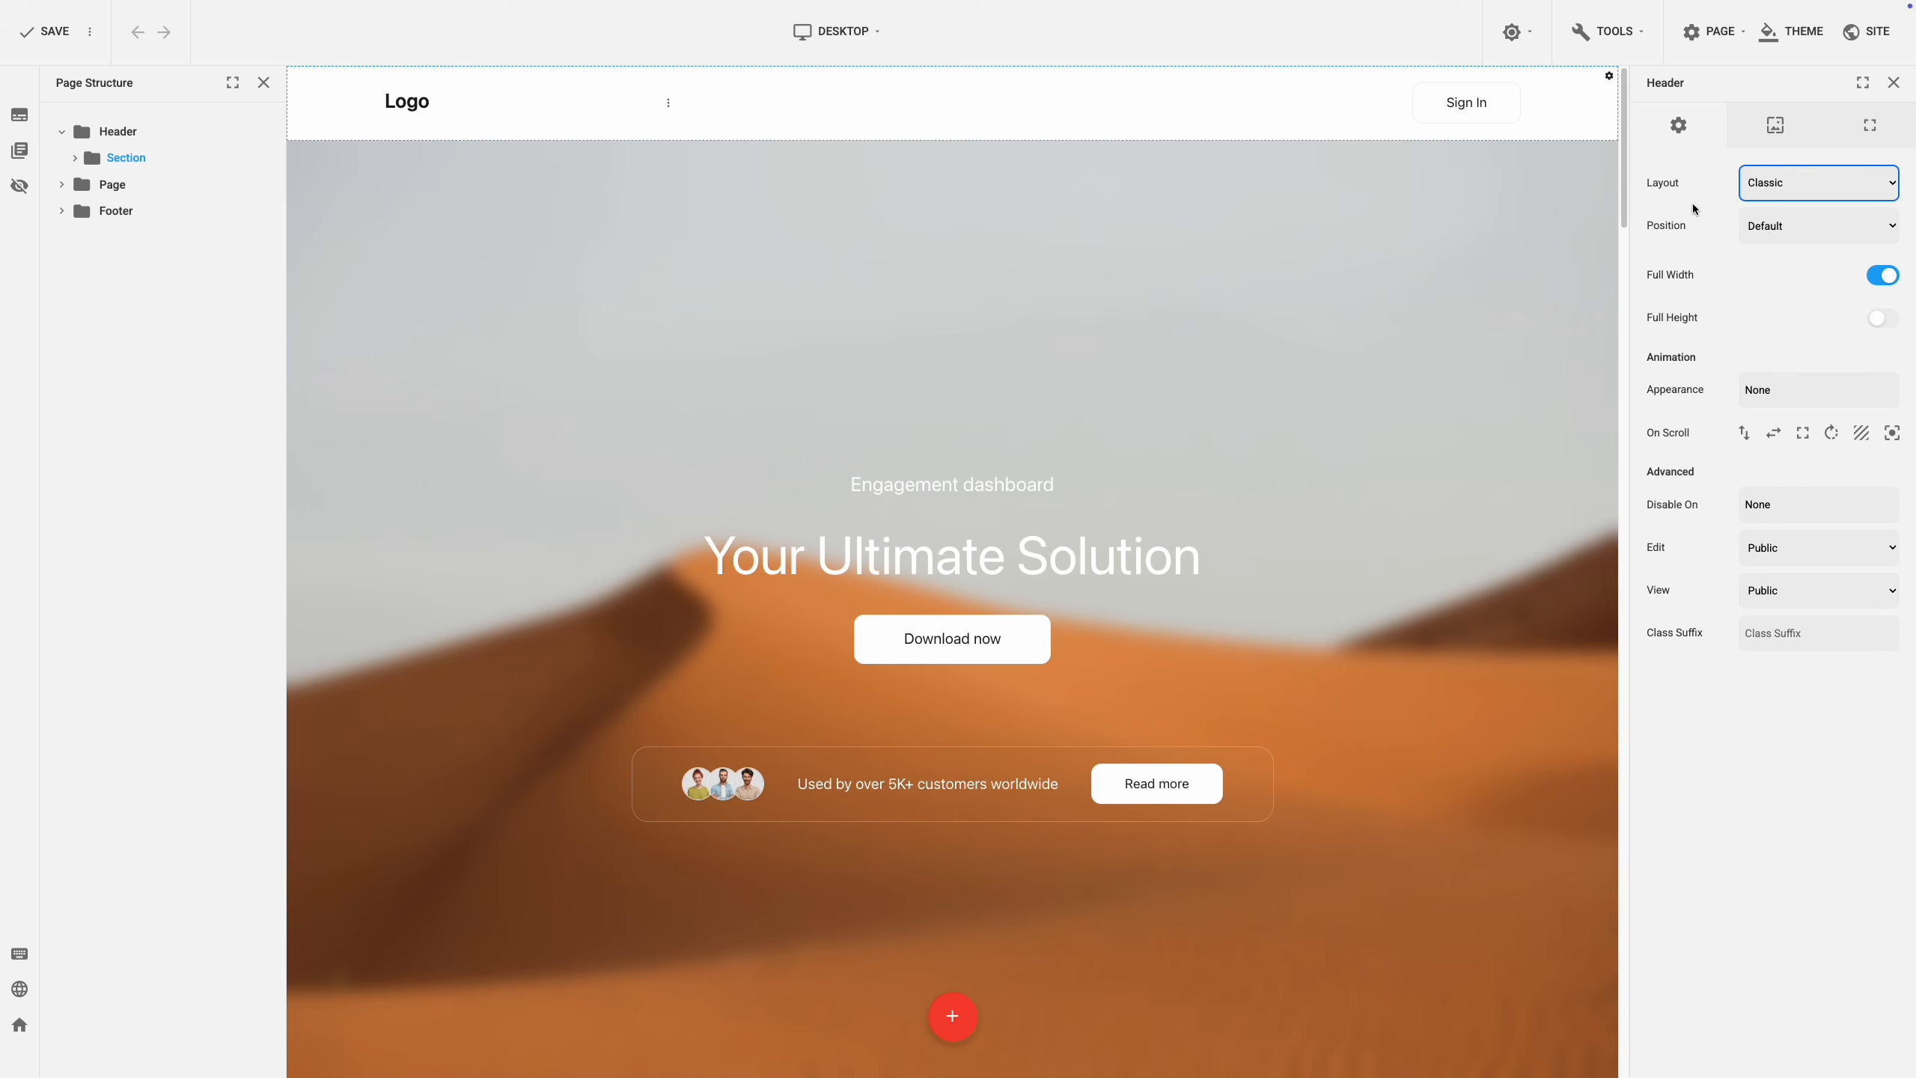
{"action": "left_click", "coordinate": [1810, 188]}
{"action": "left_click", "coordinate": [1808, 201]}
{"action": "left_click", "coordinate": [1786, 226]}
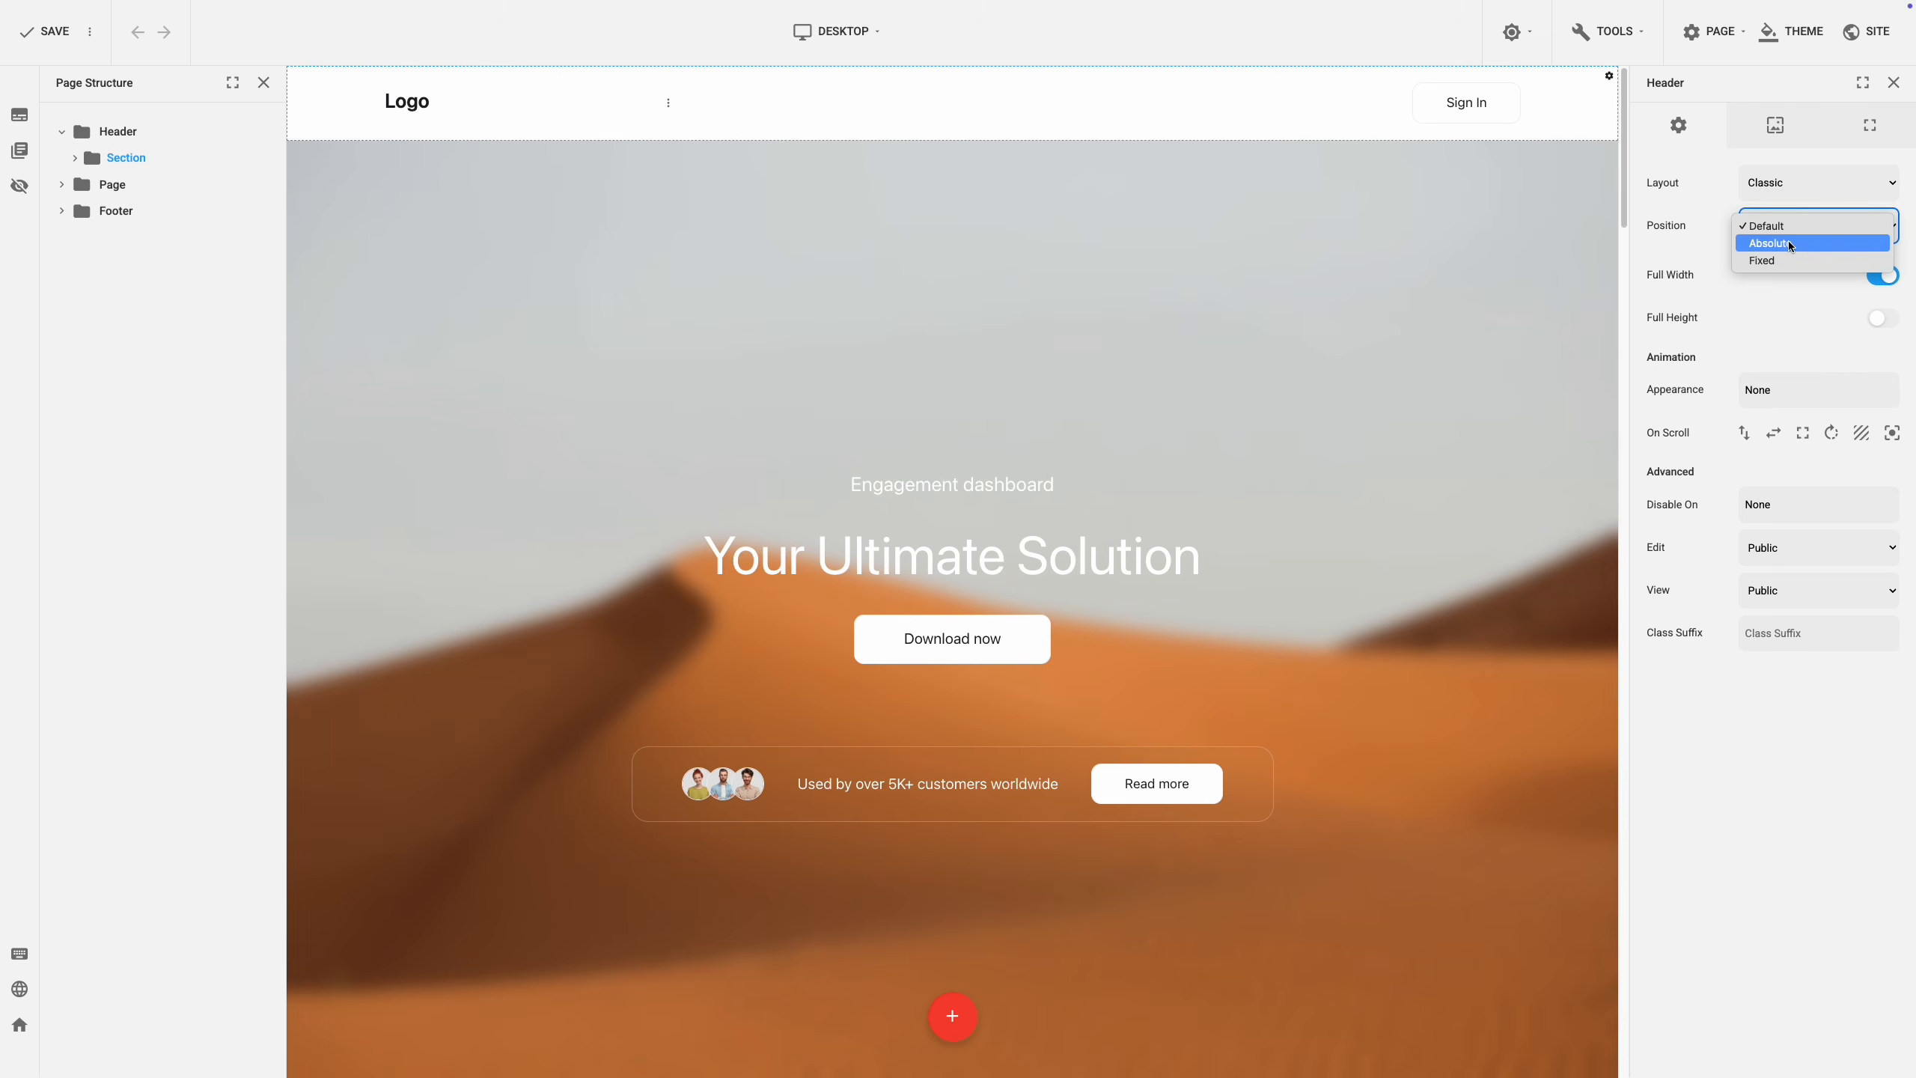
{"action": "left_click", "coordinate": [1779, 284]}
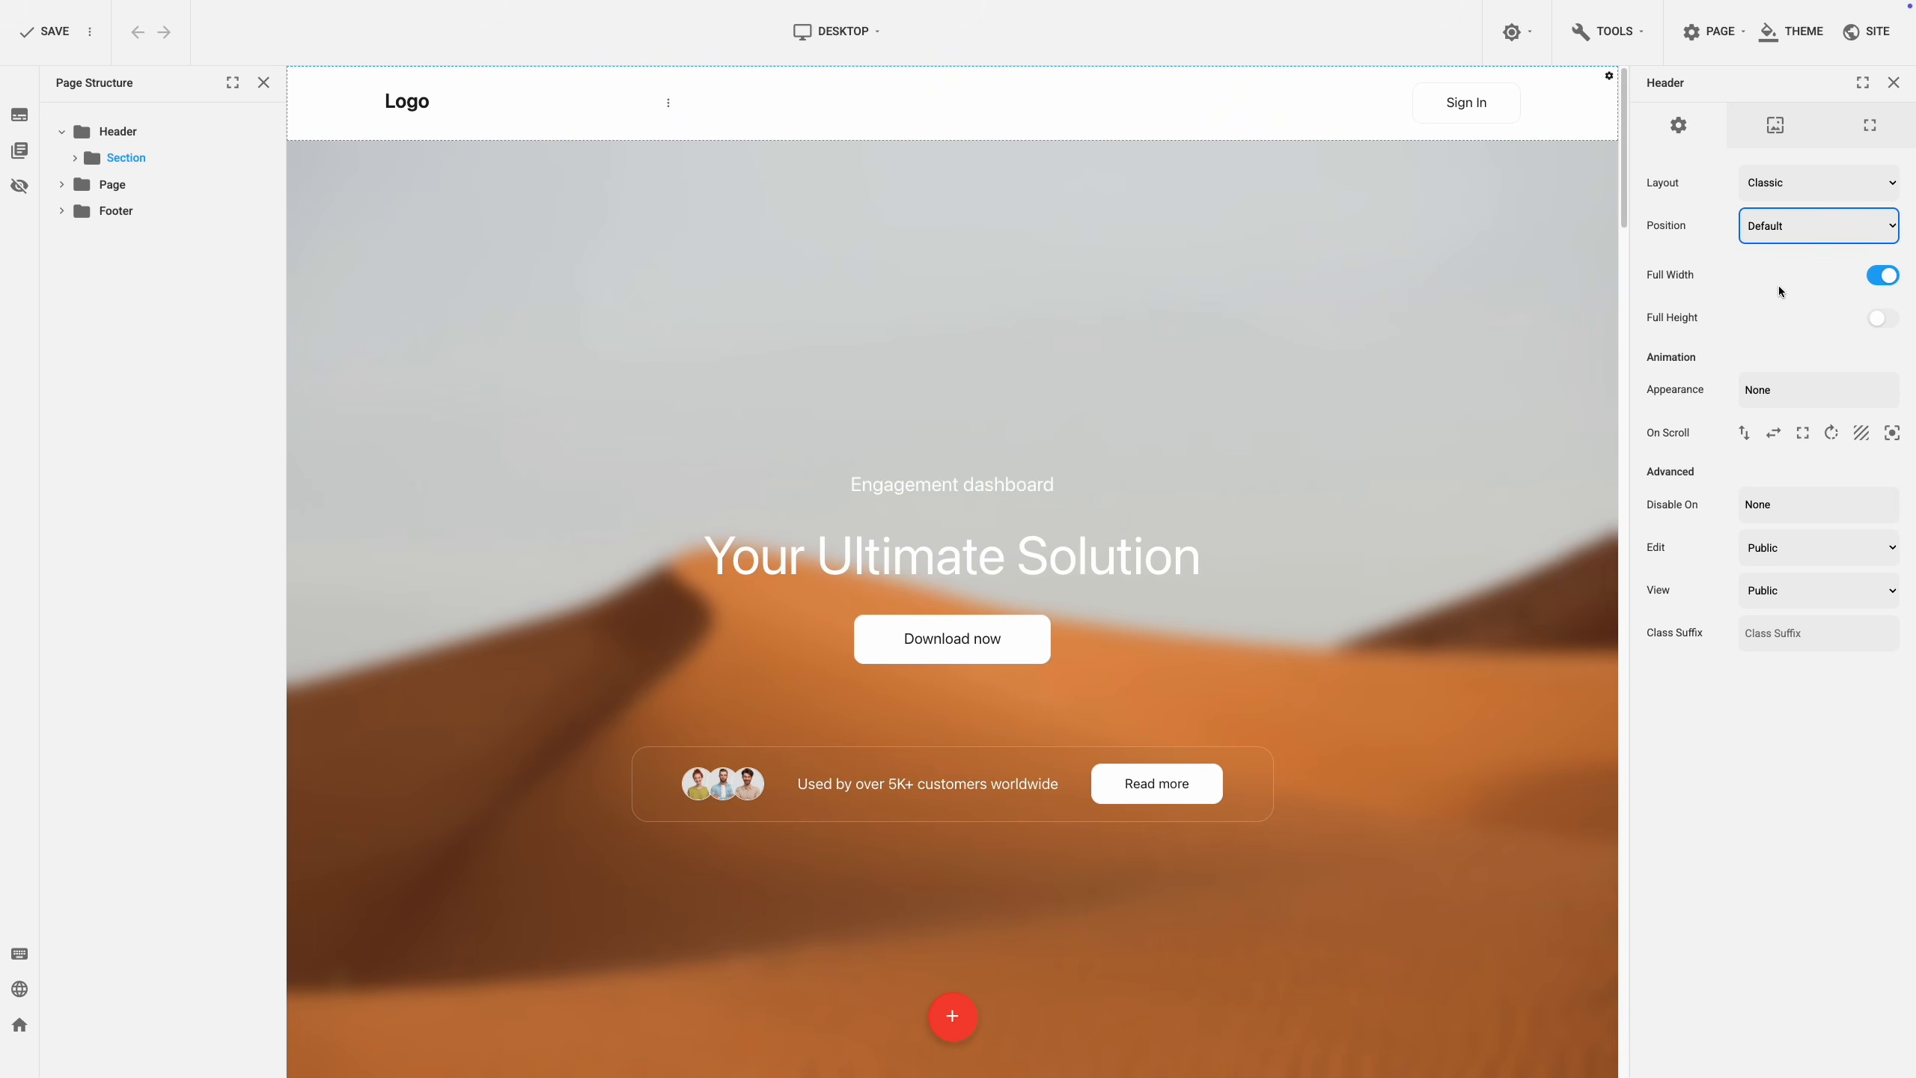
Try the Absolute and Fixed positions for the header and preview the fixed header over the page content.
{"action": "left_click", "coordinate": [1800, 235]}
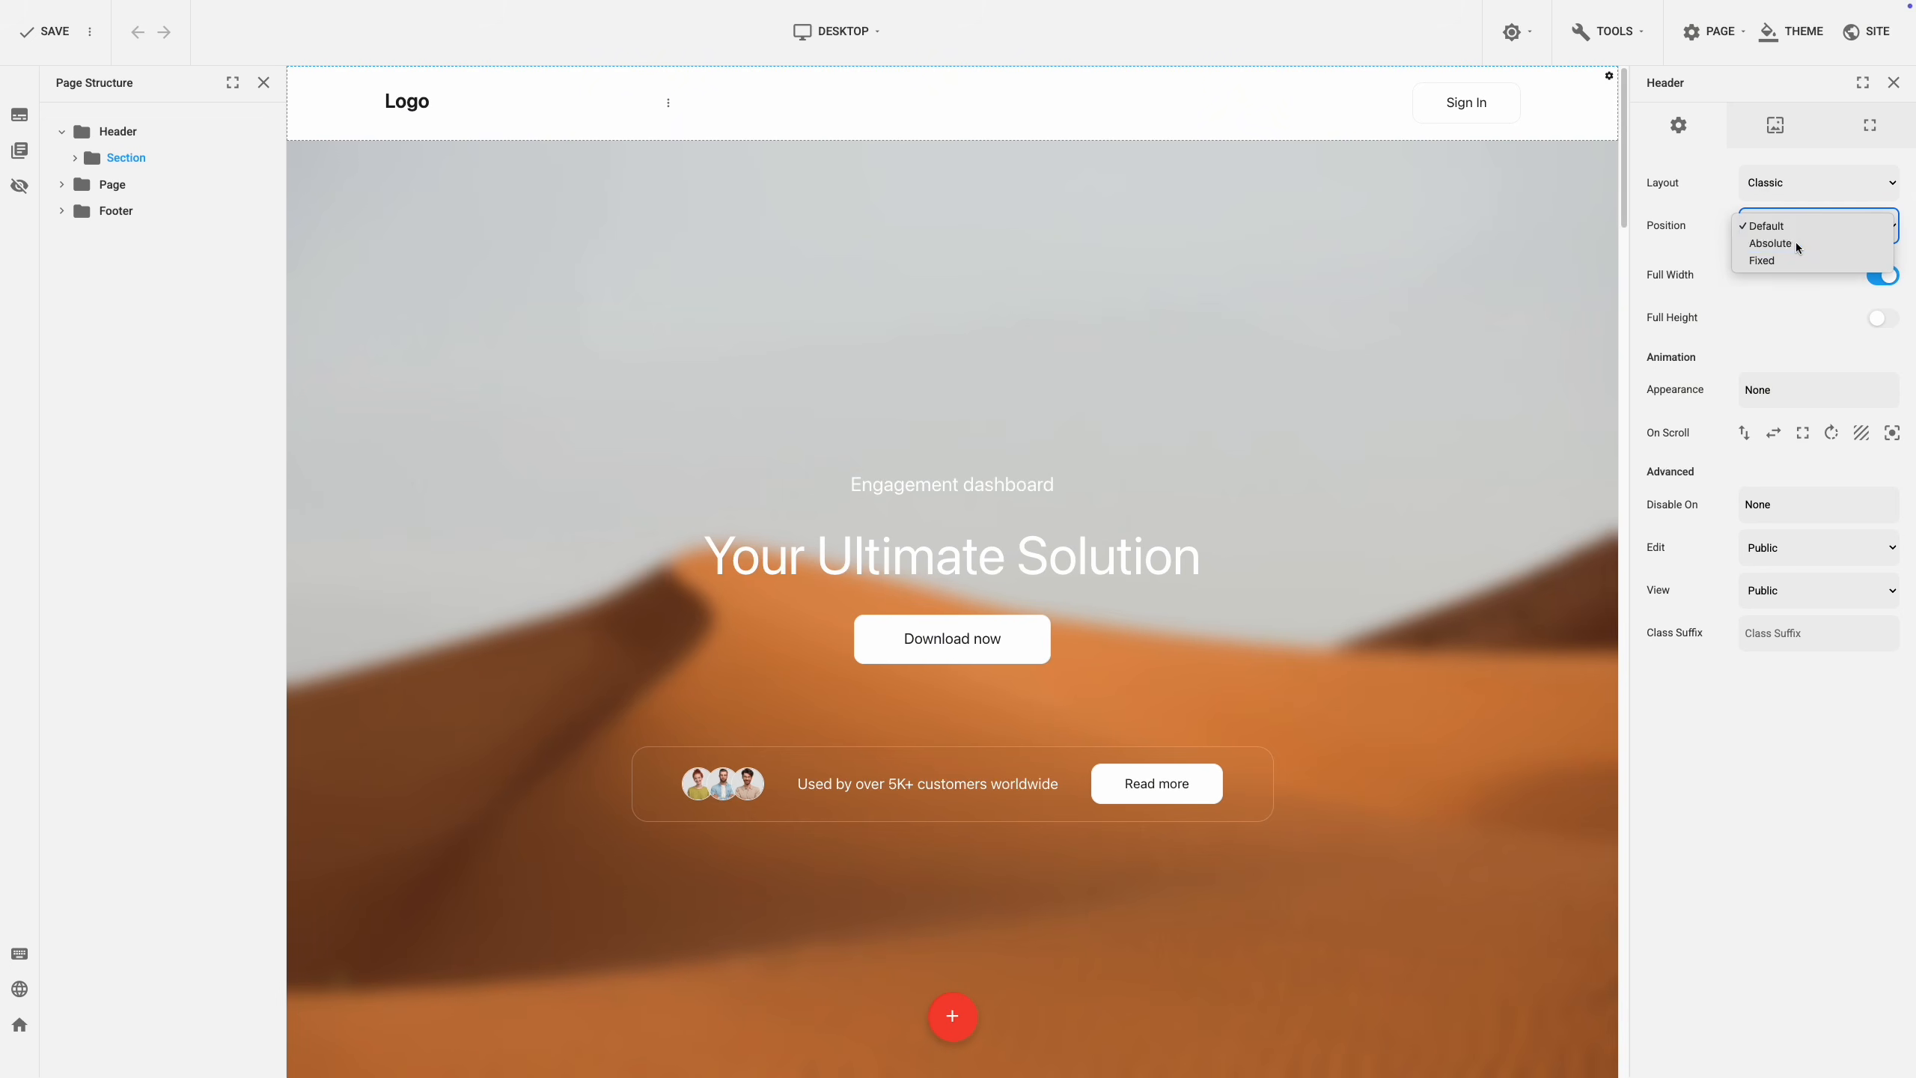
{"action": "left_click", "coordinate": [1798, 243]}
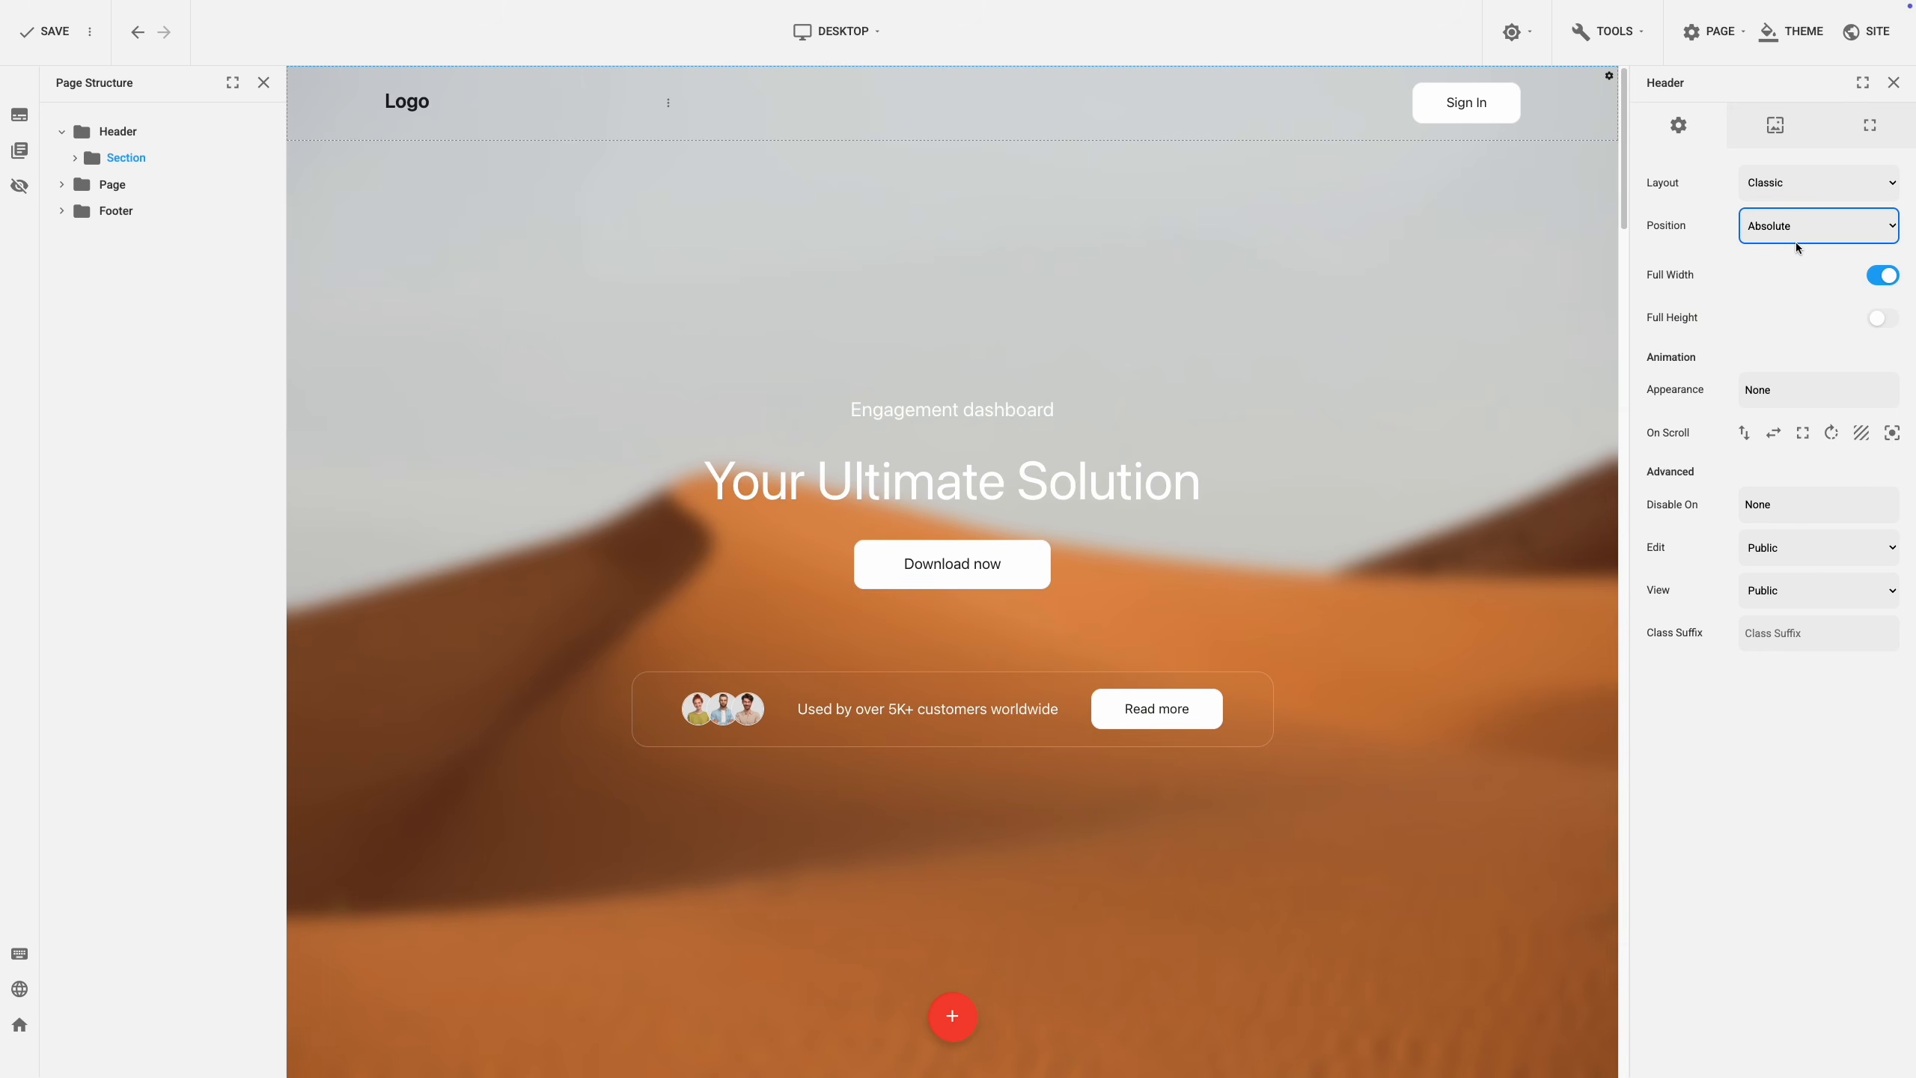
{"action": "left_click", "coordinate": [1801, 231]}
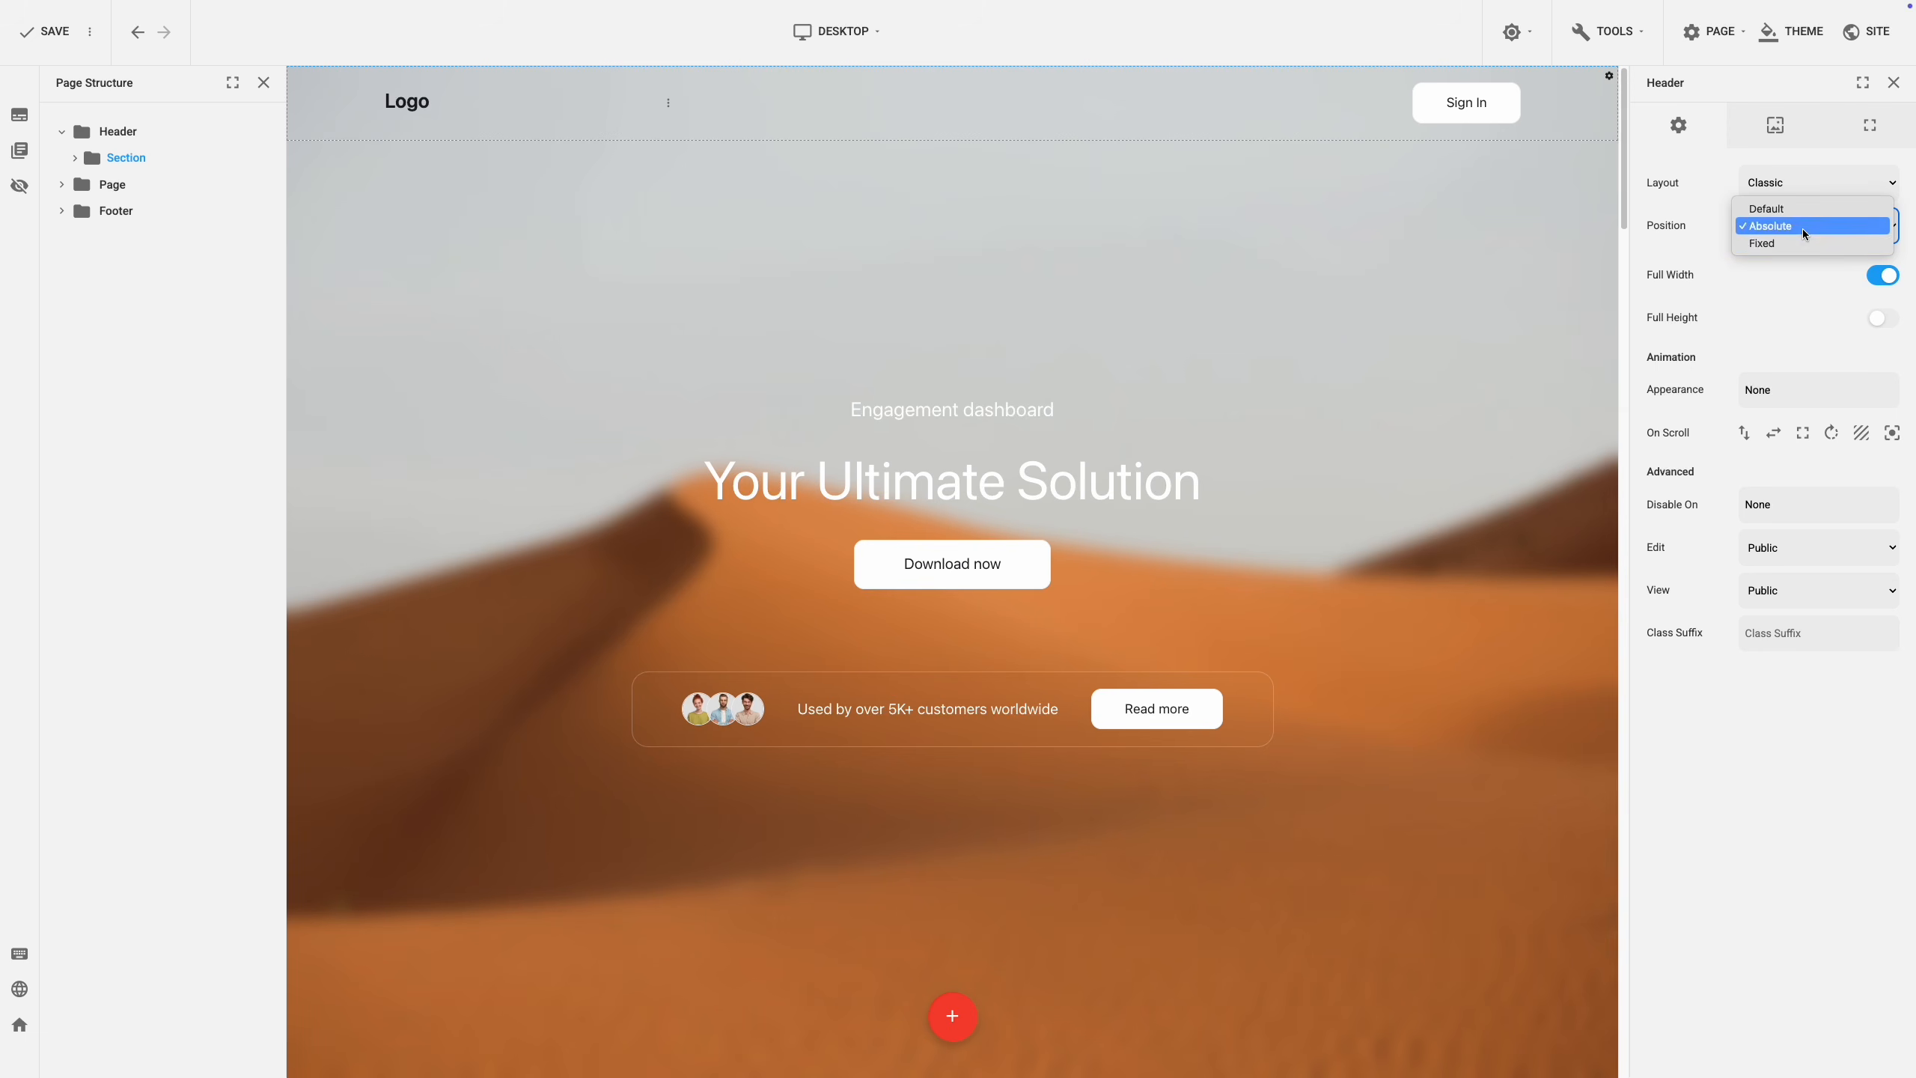
{"action": "left_click", "coordinate": [1802, 245]}
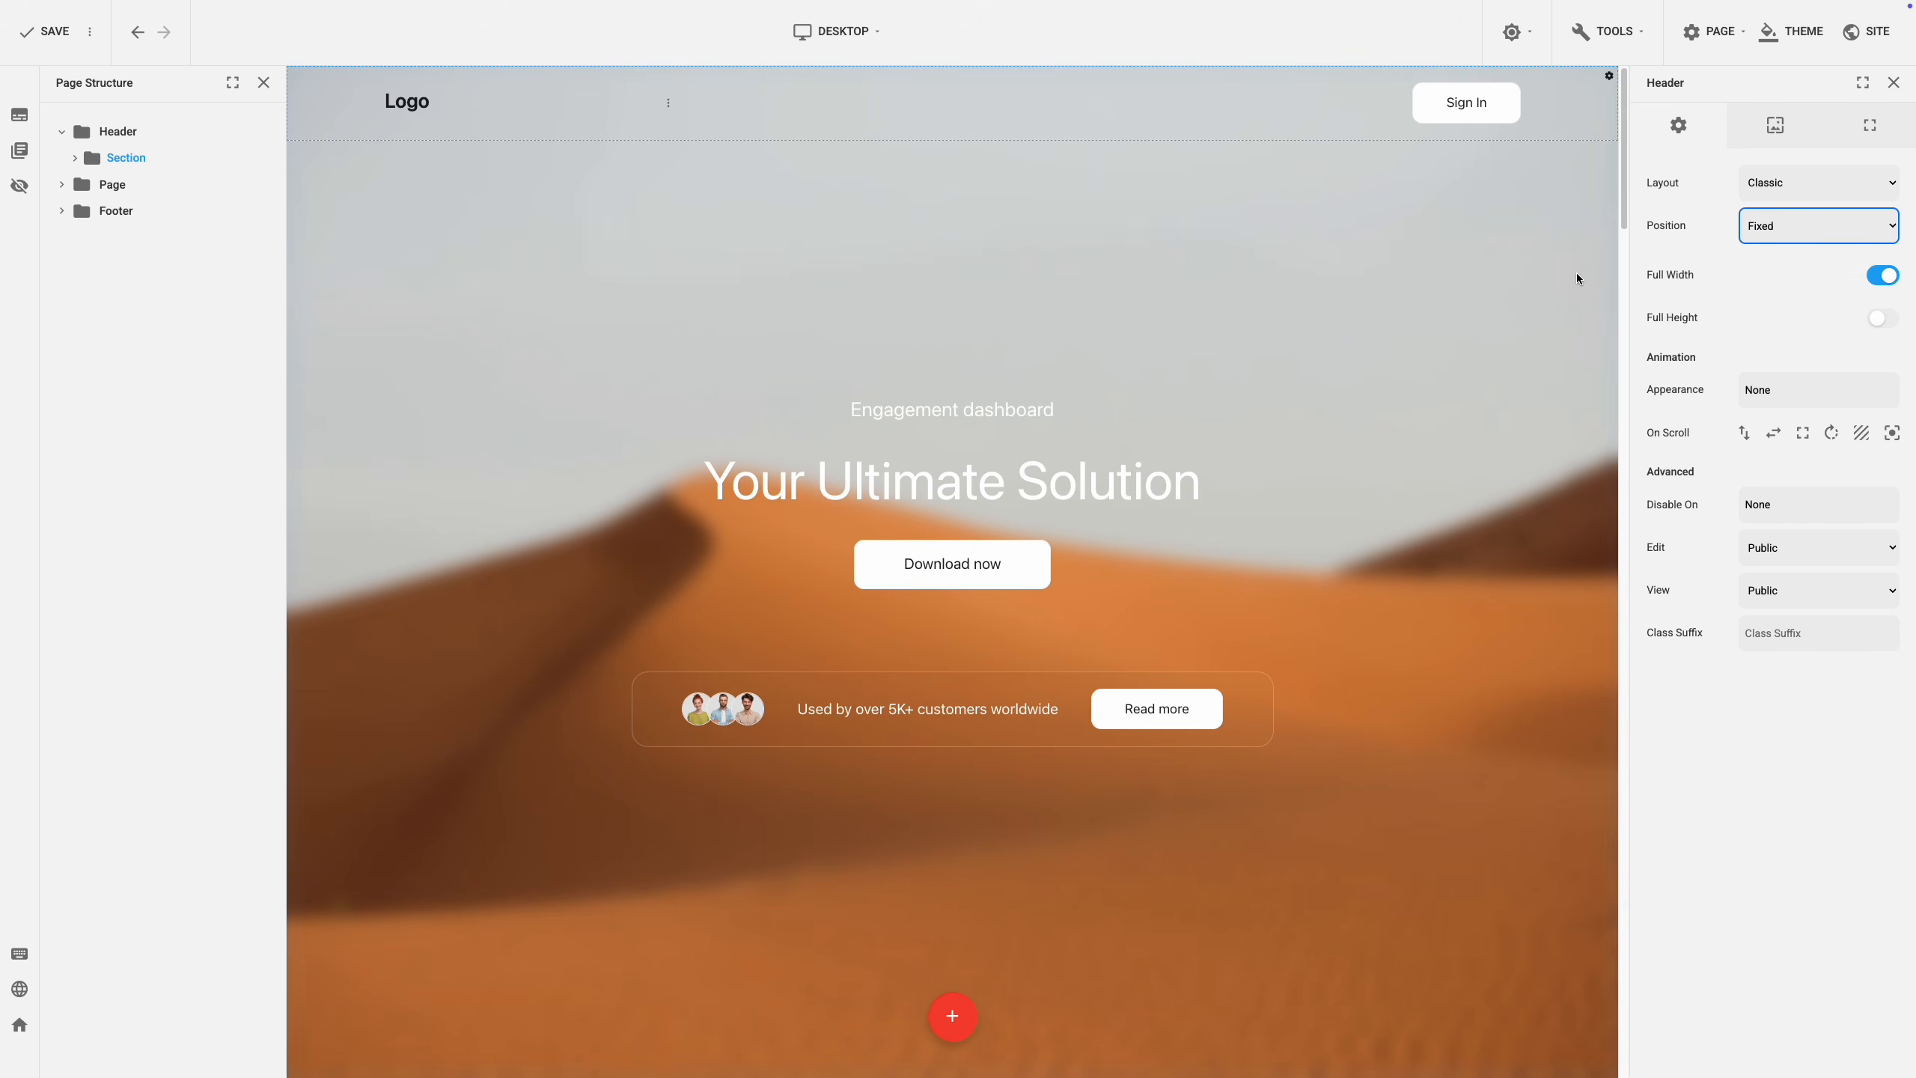
{"action": "scroll", "coordinate": [1577, 279], "scroll_direction": "down", "scroll_amount": 2}
{"action": "scroll", "coordinate": [1577, 278], "scroll_direction": "down", "scroll_amount": 5}
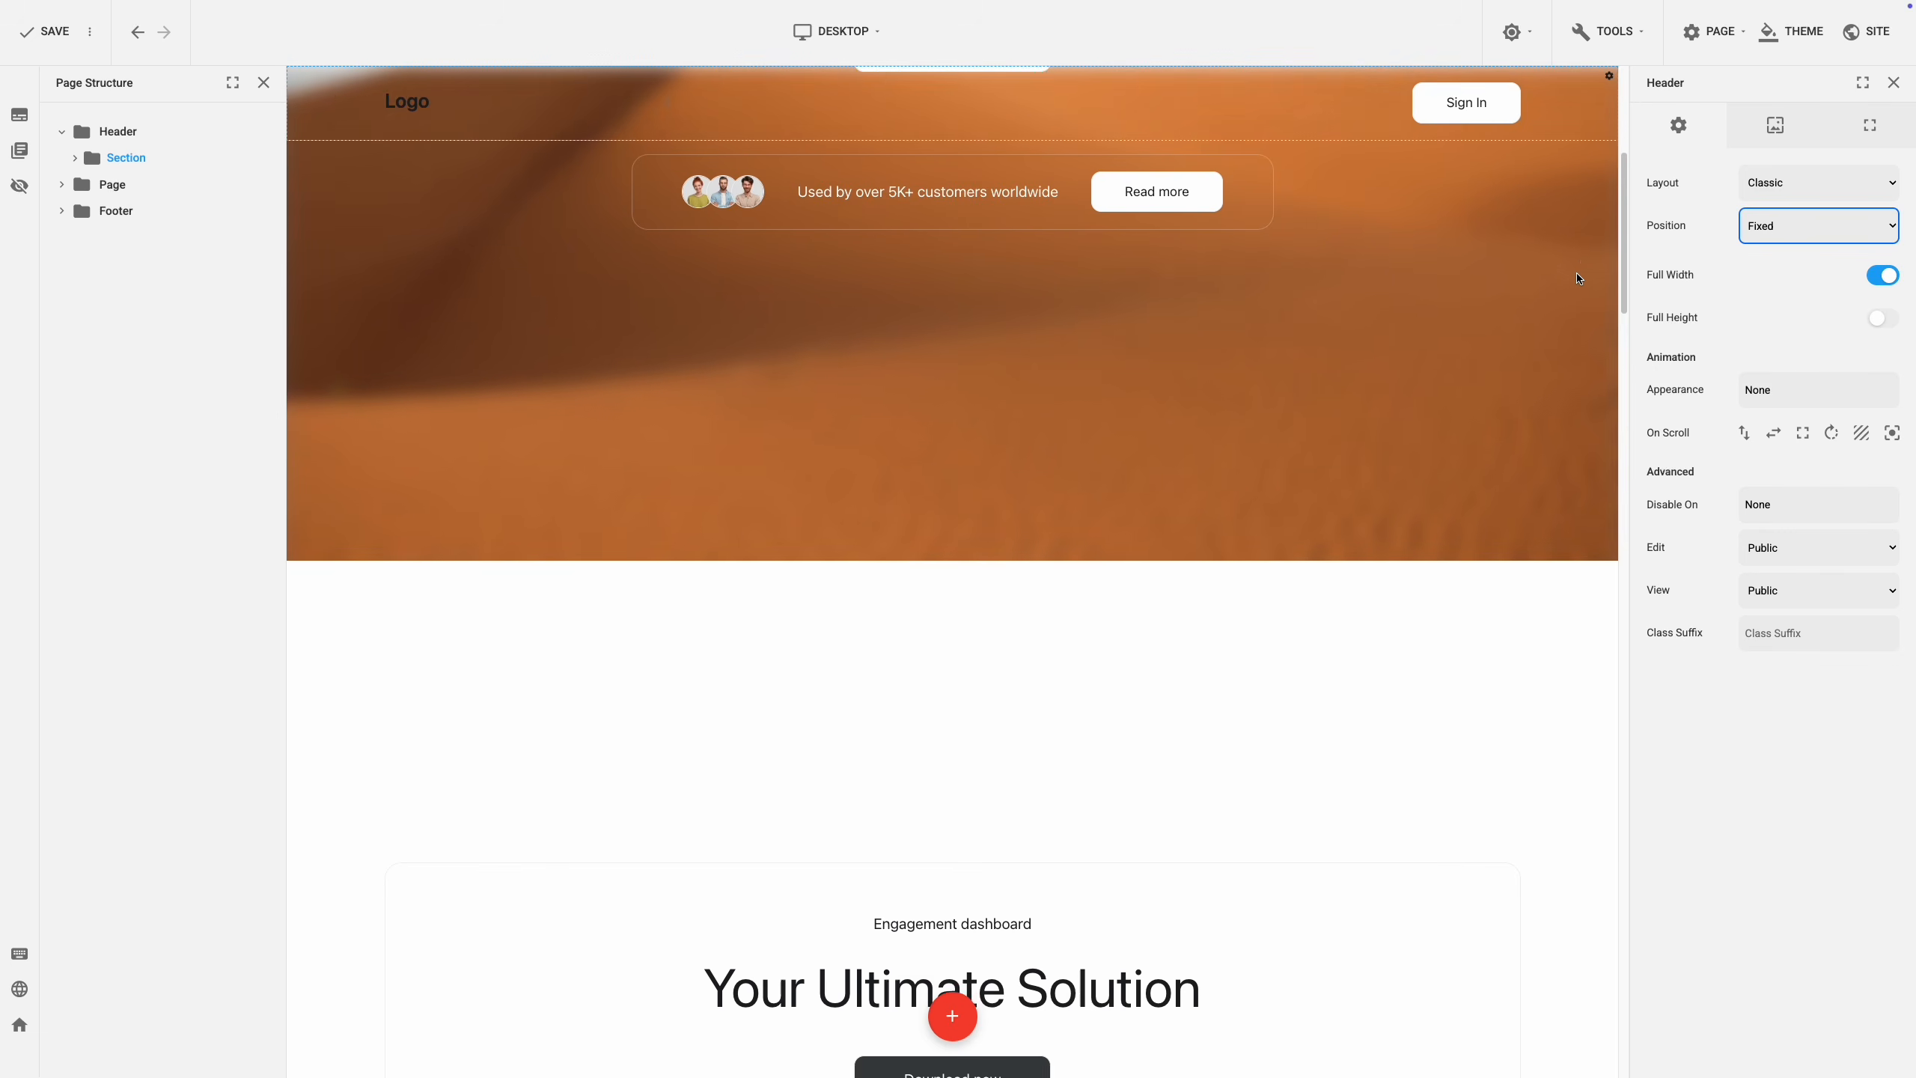
{"action": "scroll", "coordinate": [1577, 277], "scroll_direction": "up", "scroll_amount": 7}
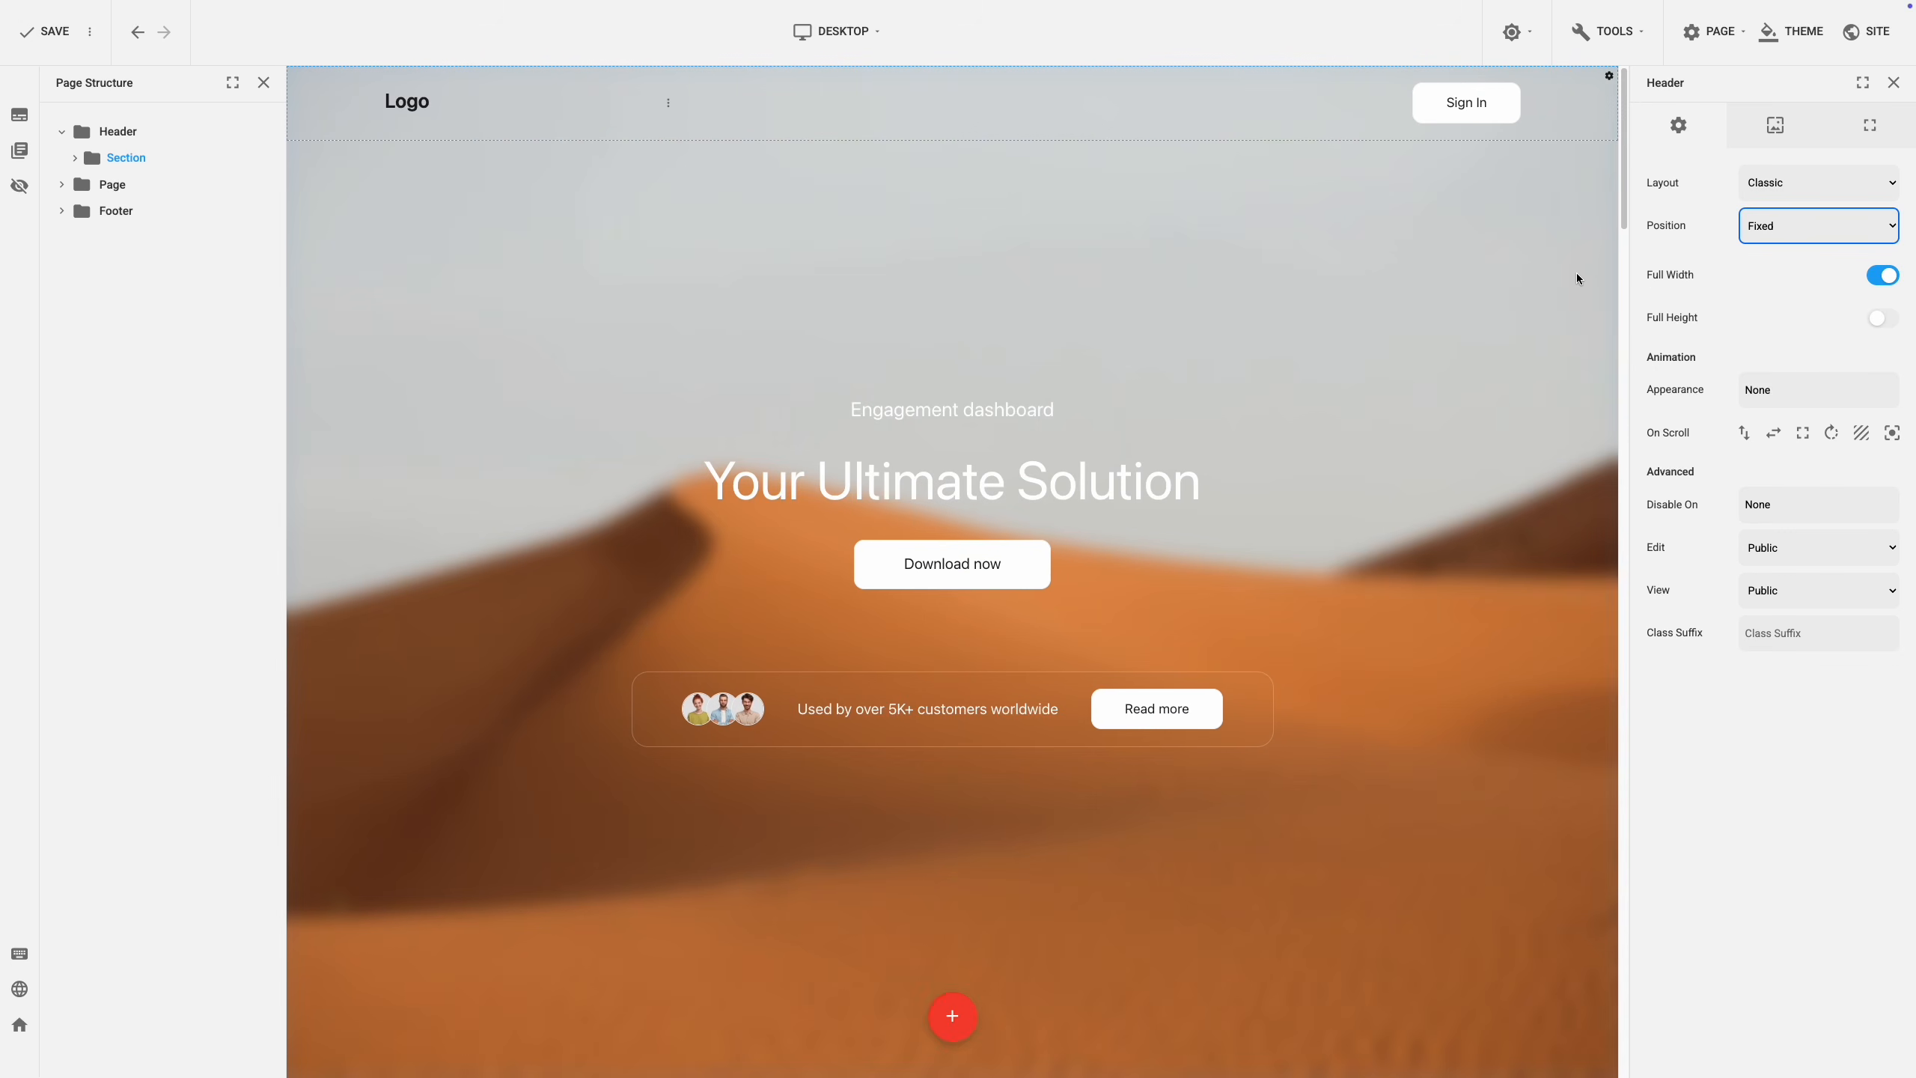
{"action": "left_click", "coordinate": [1752, 273]}
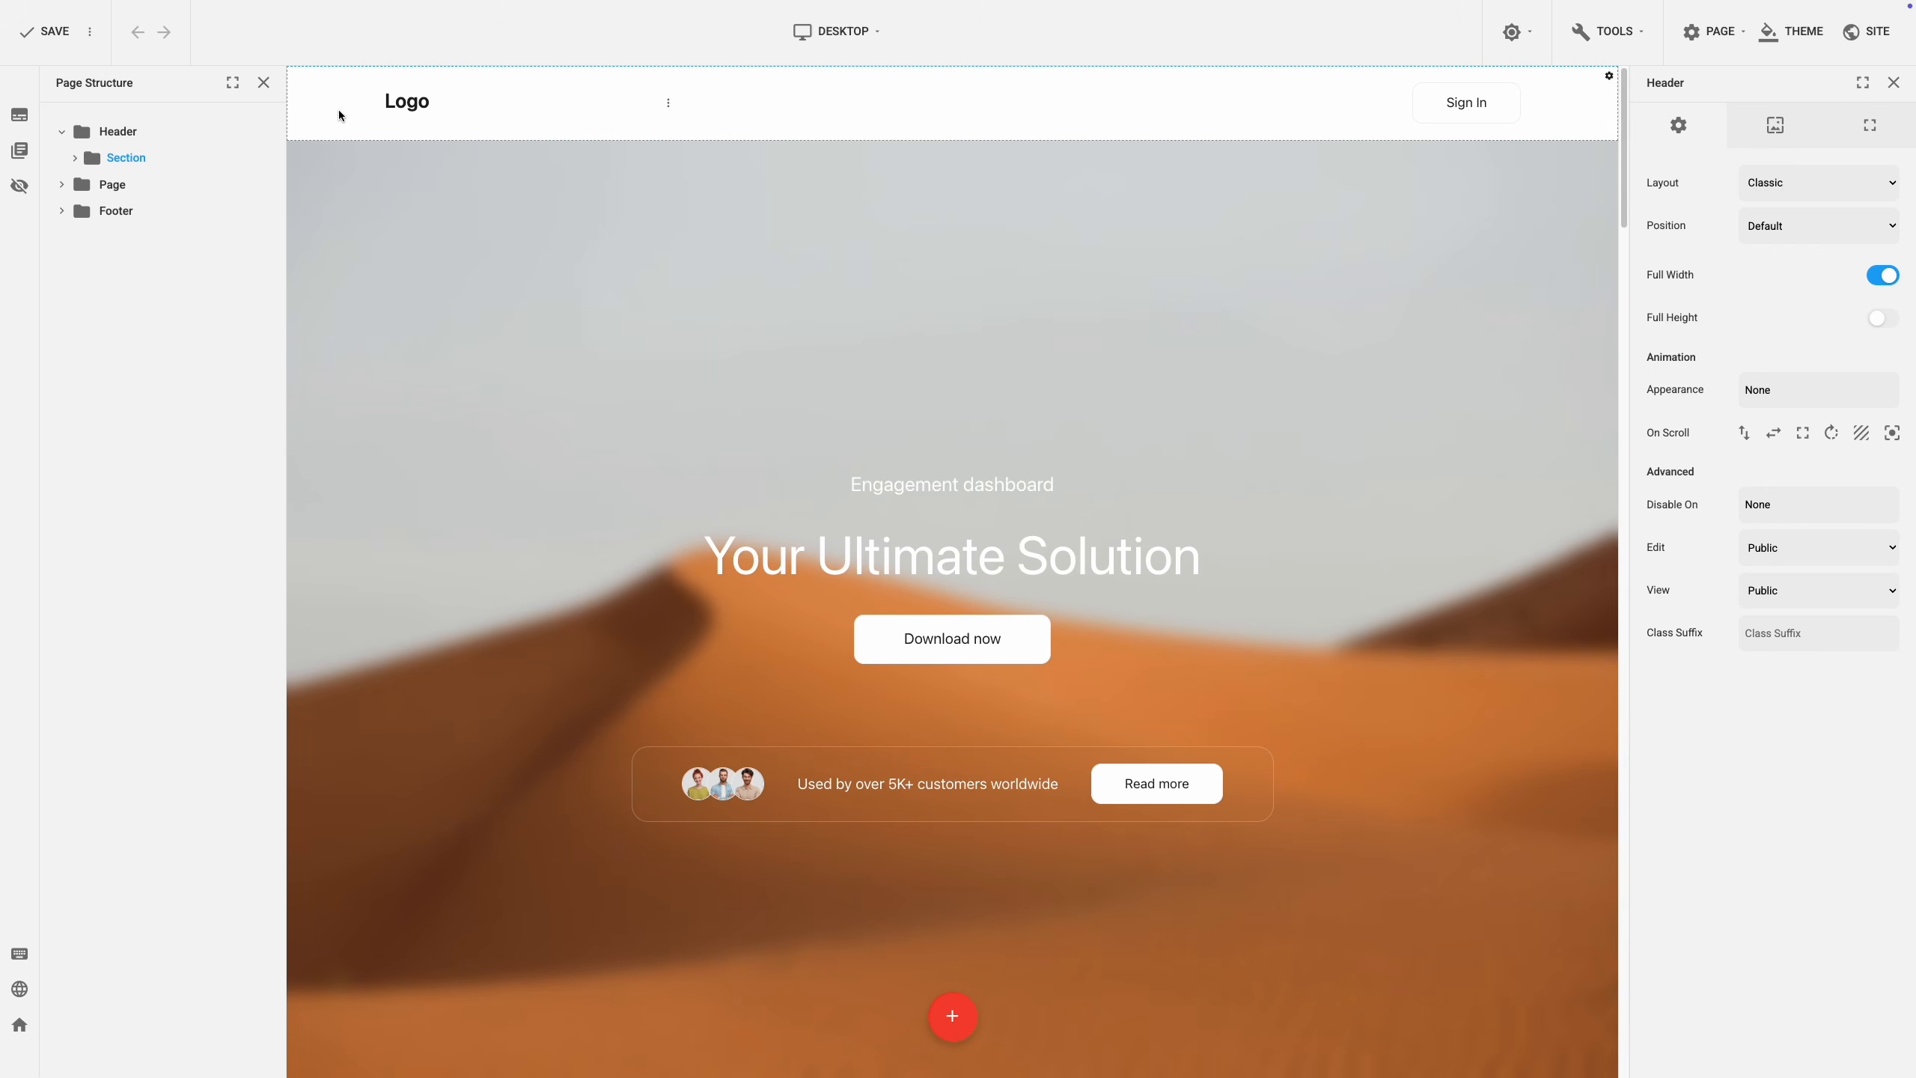
Expand the header section's row in the page structure and change the row to 3 columns.
{"action": "left_click", "coordinate": [77, 158]}
{"action": "left_click", "coordinate": [89, 185]}
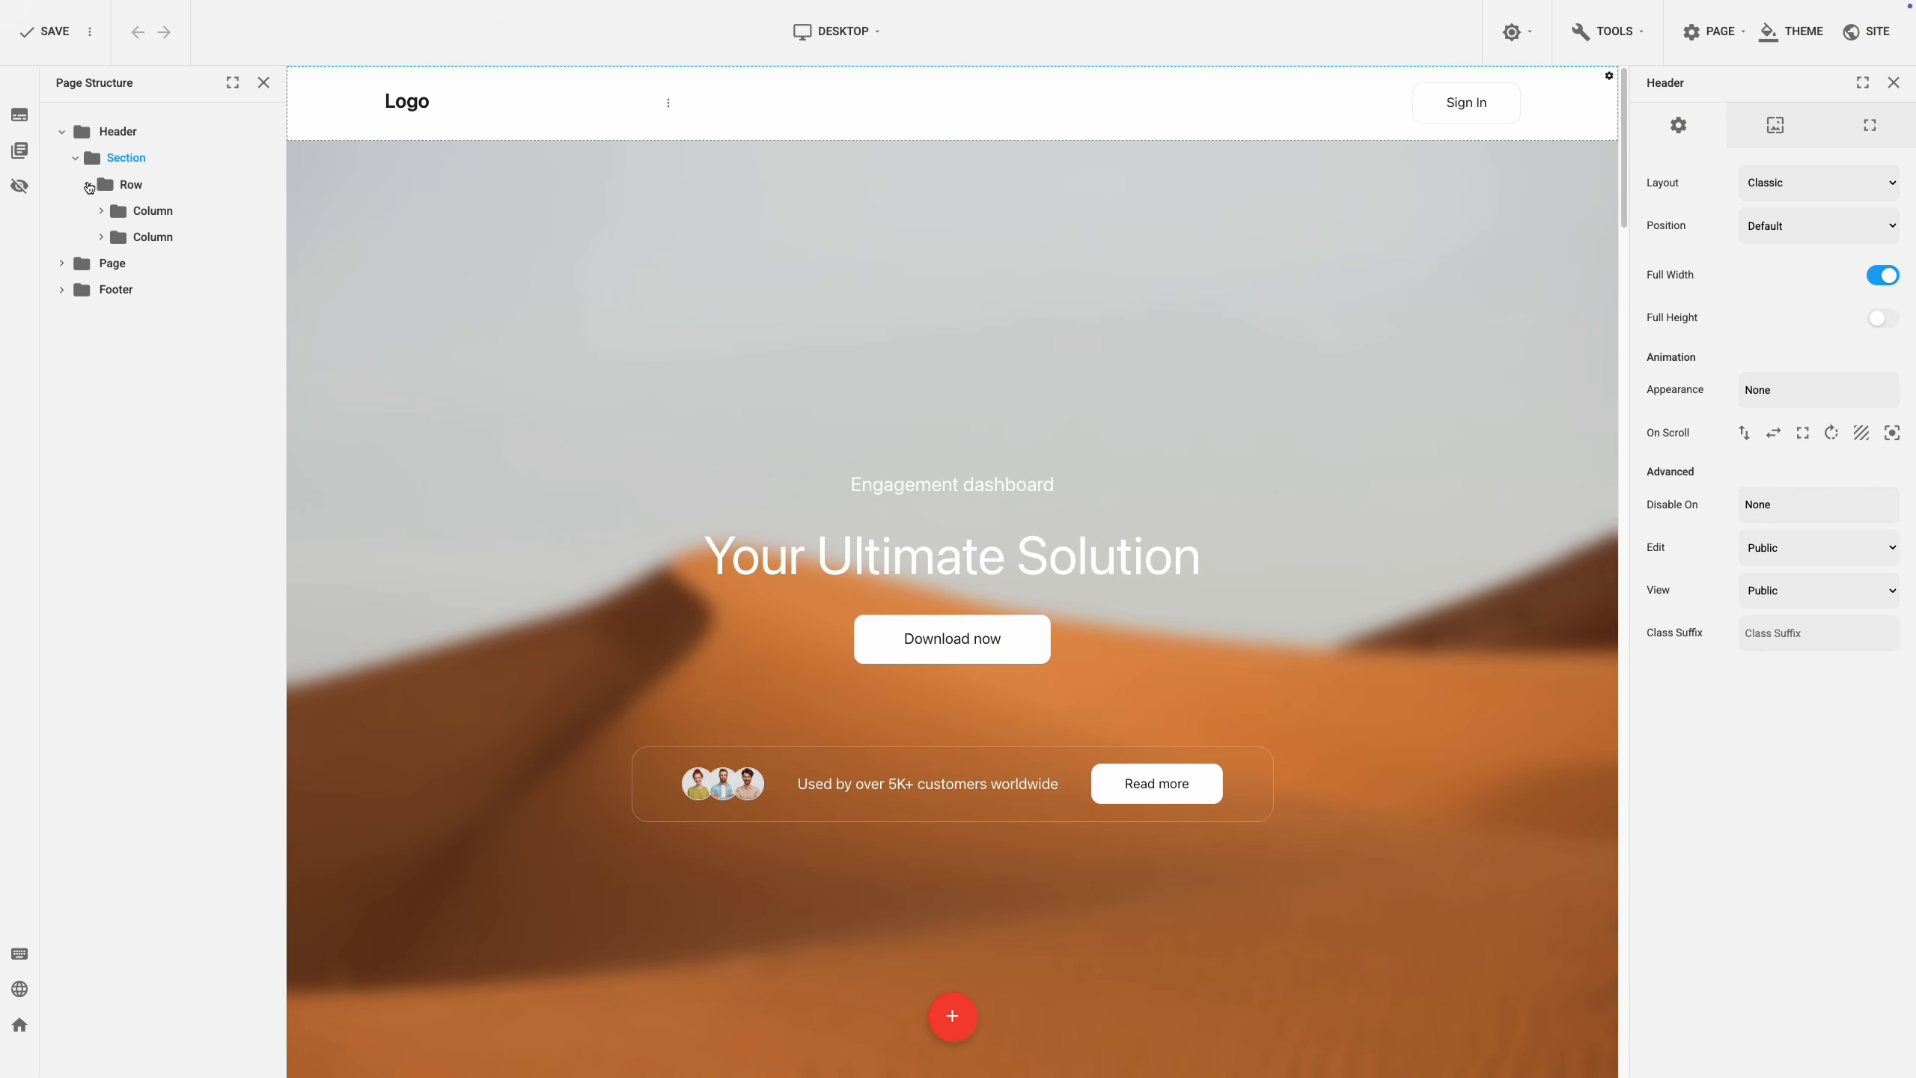
{"action": "left_click", "coordinate": [393, 94]}
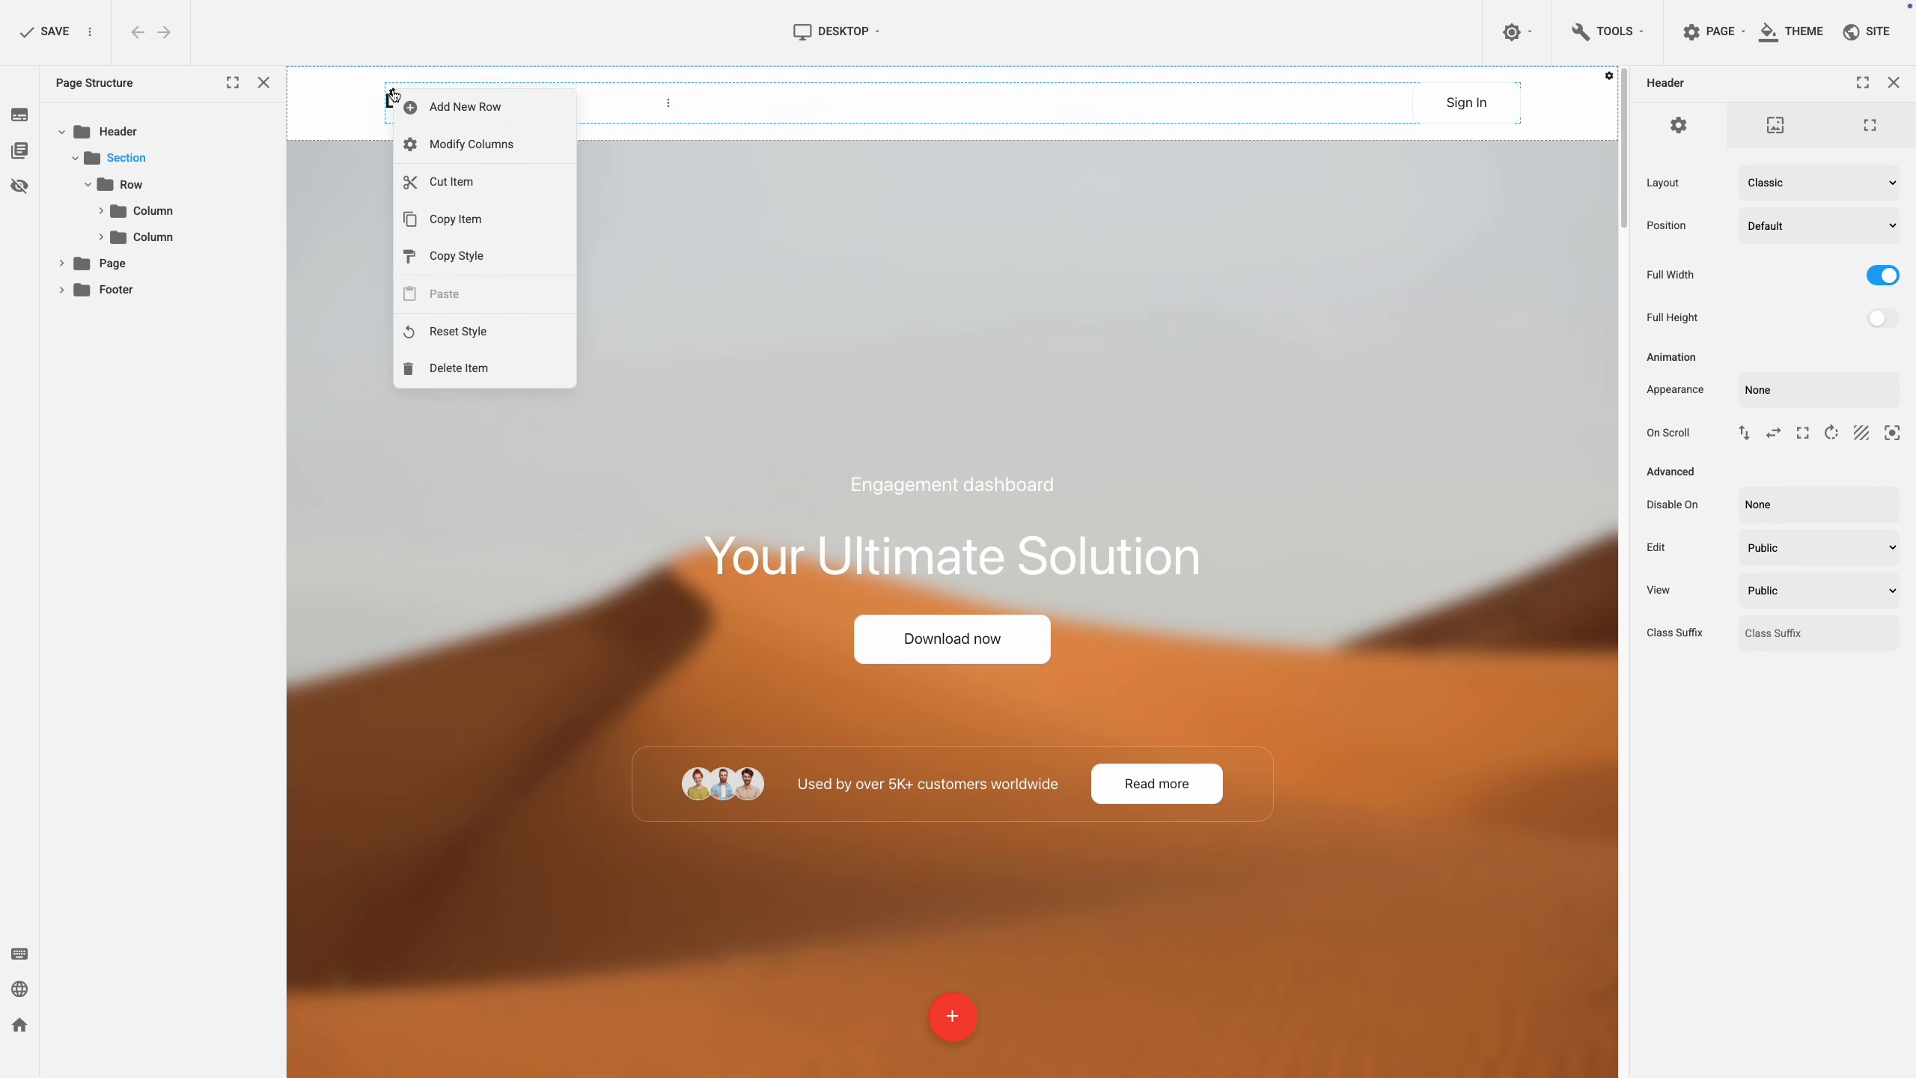
{"action": "left_click", "coordinate": [441, 142]}
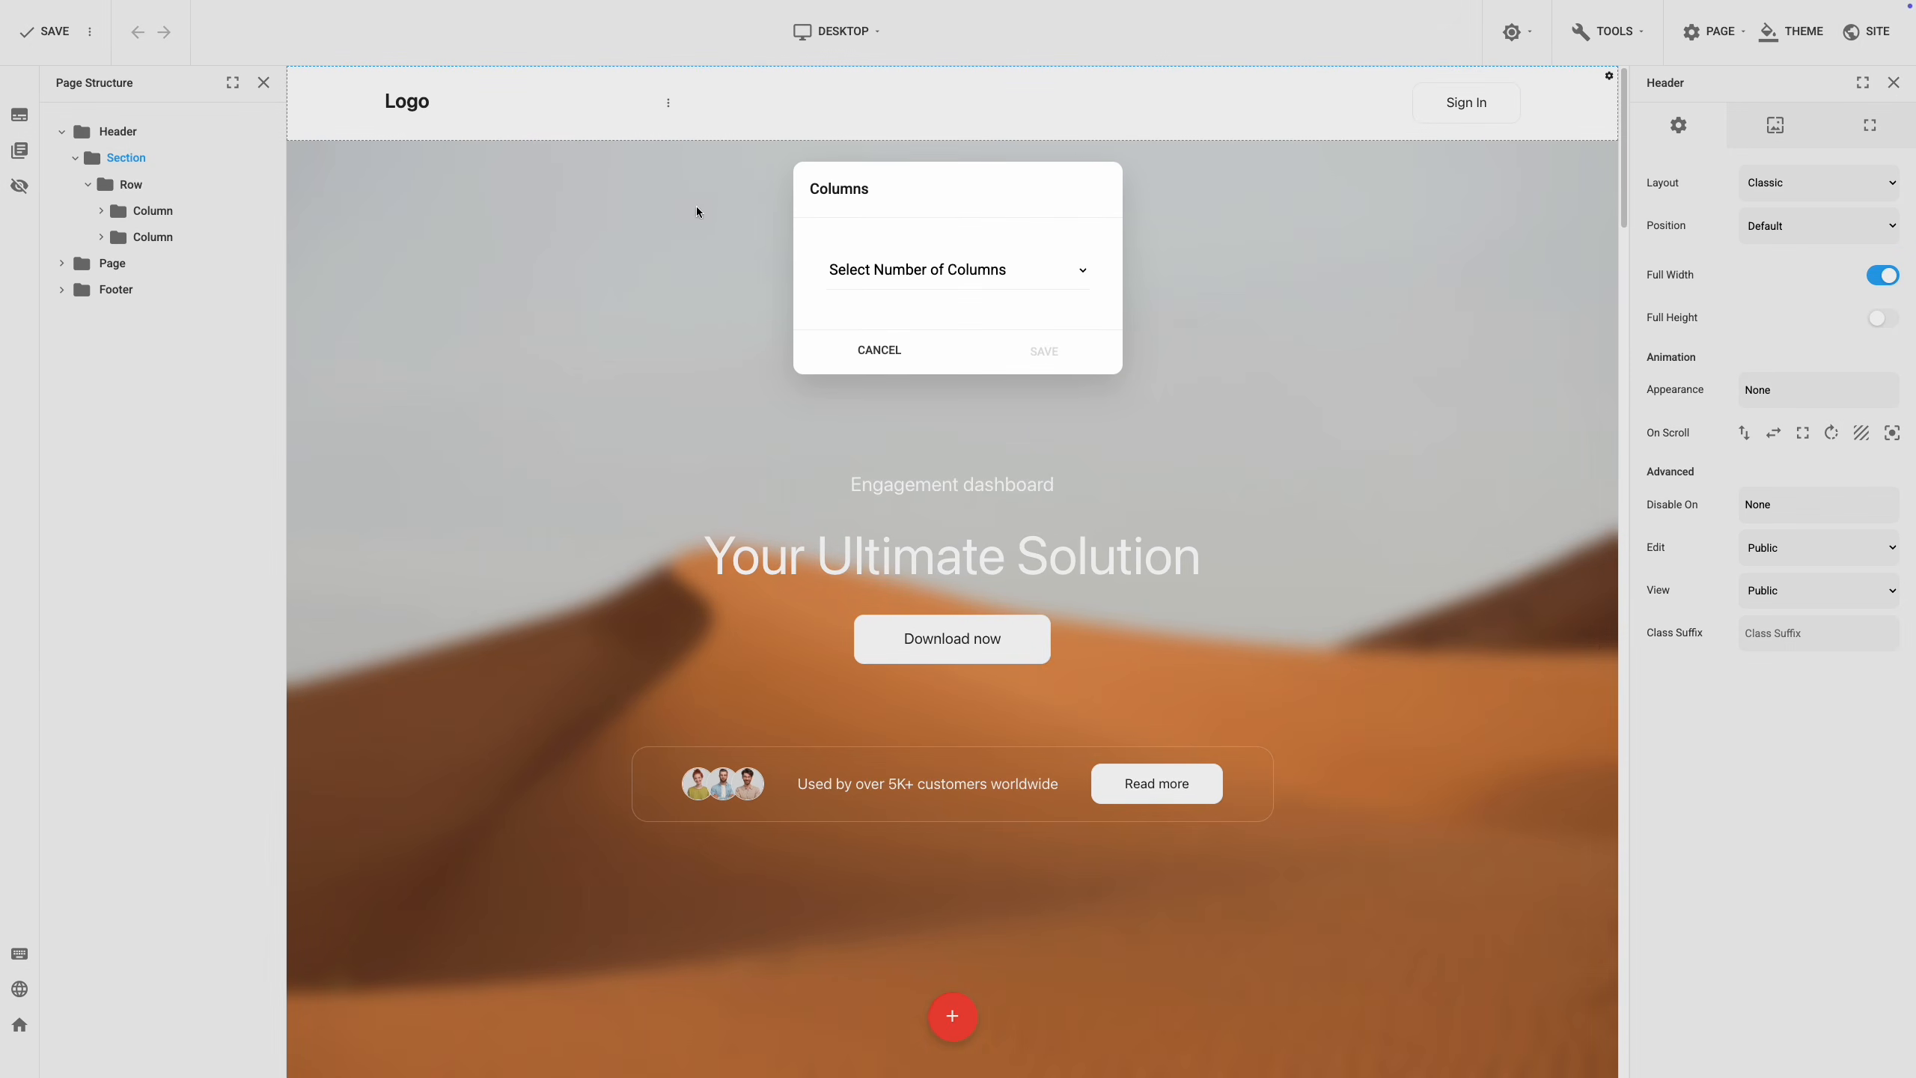
{"action": "left_click", "coordinate": [960, 273]}
{"action": "left_click", "coordinate": [948, 340]}
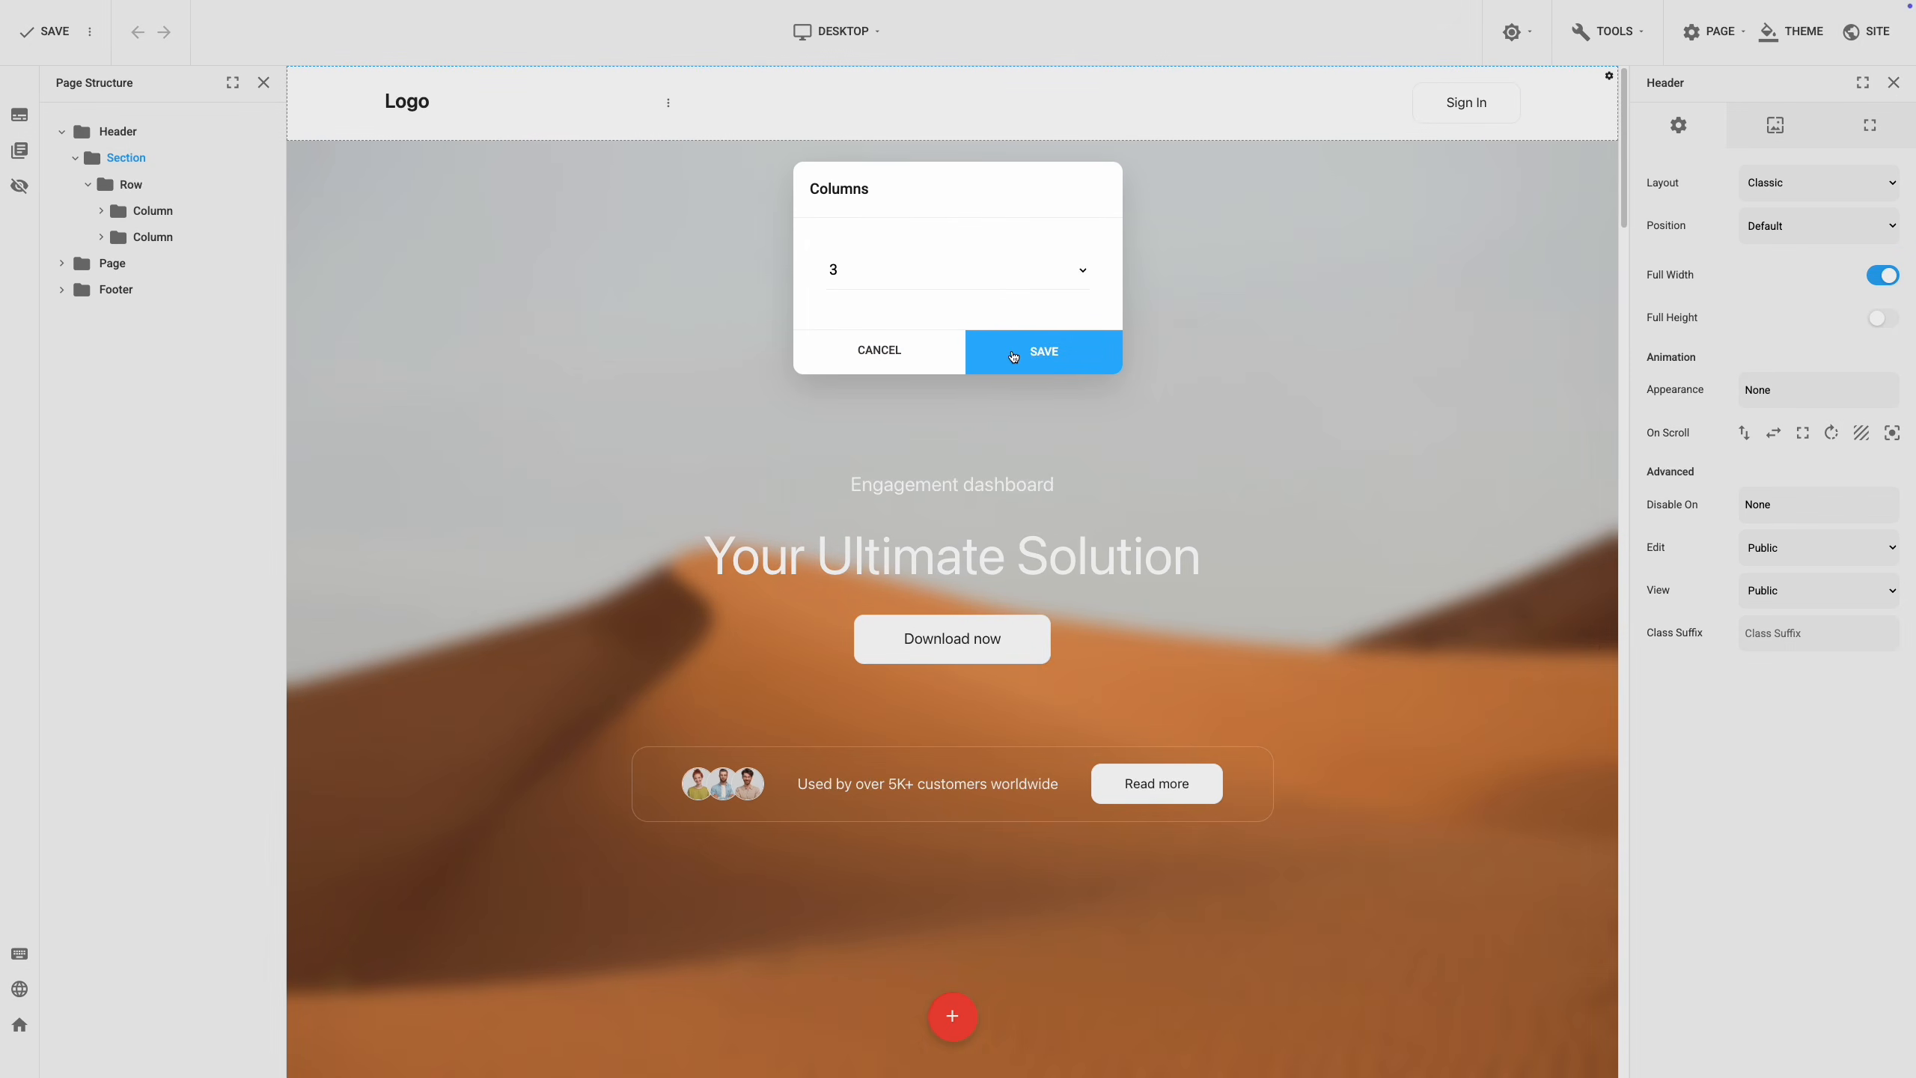
{"action": "left_click", "coordinate": [1014, 350]}
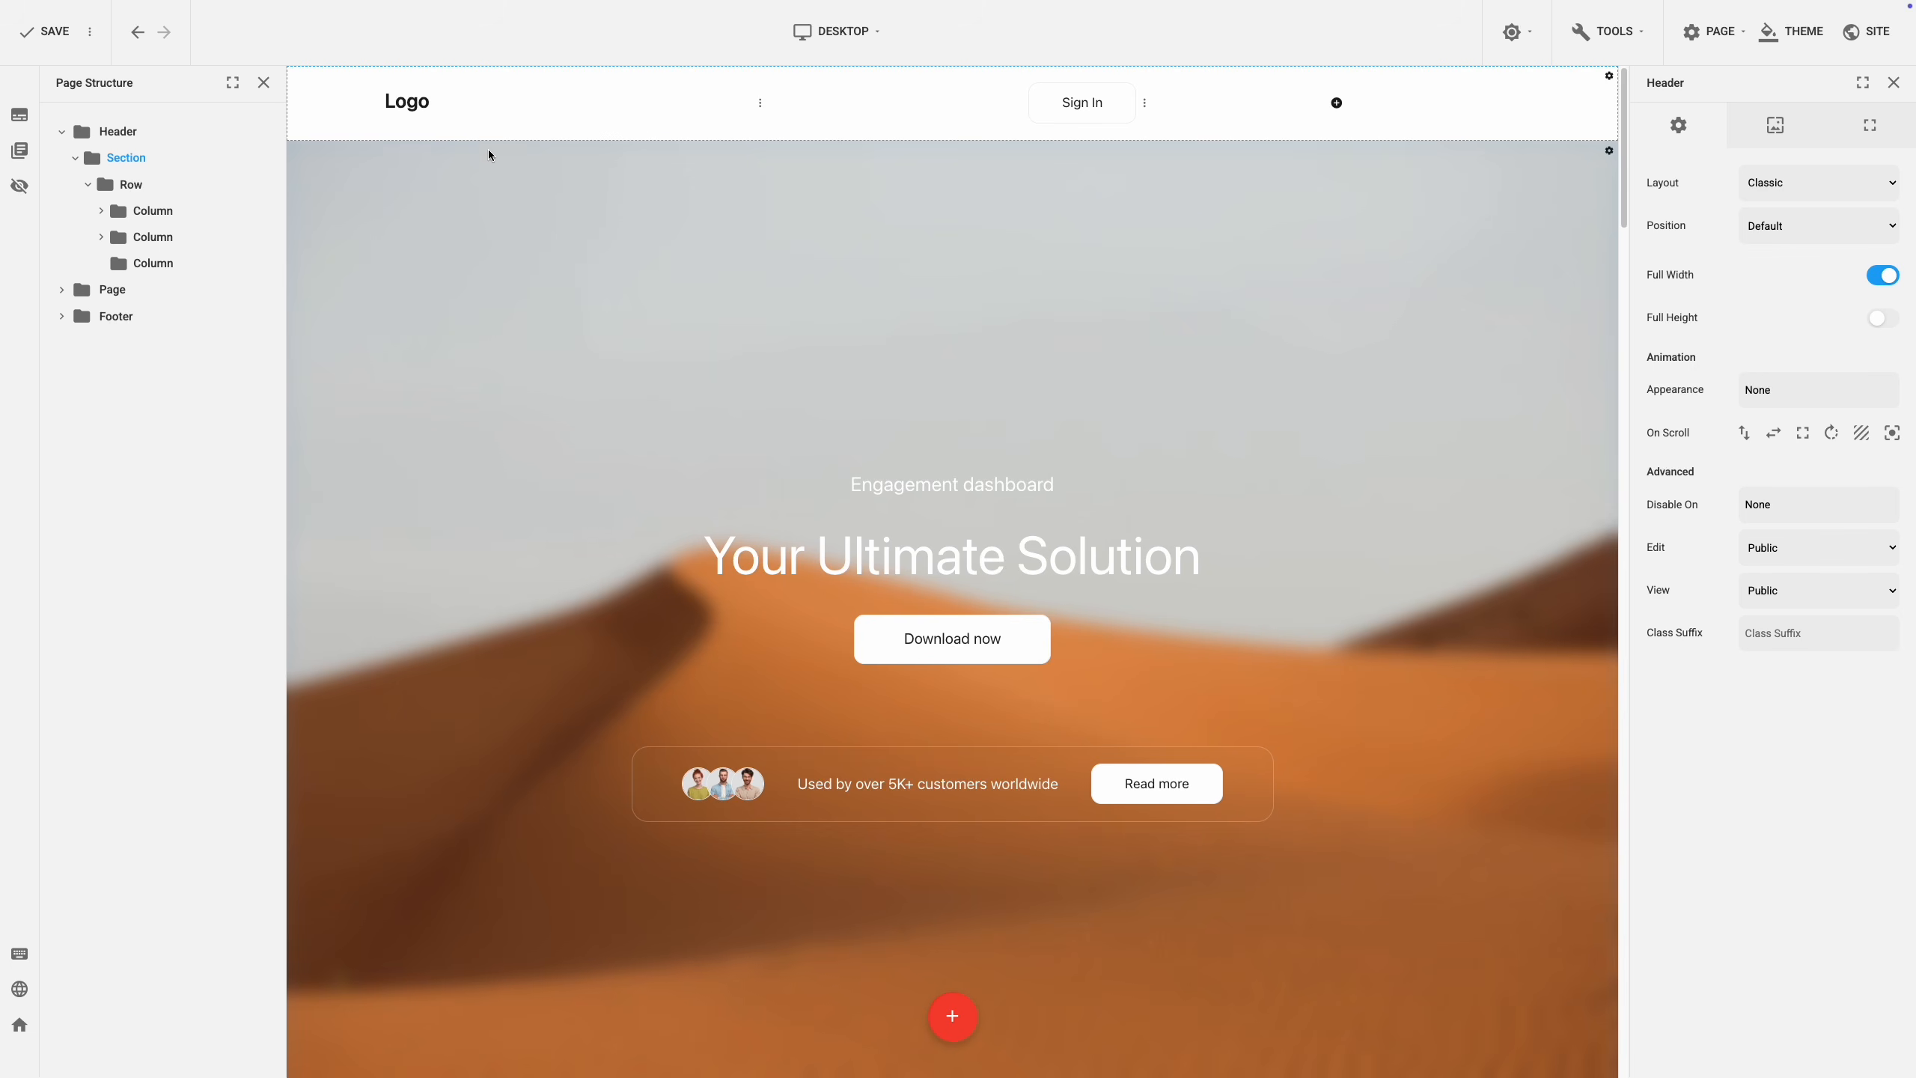
Add a new row with 2 columns beneath the header's existing row and make its first column much narrower than the second.
{"action": "left_click", "coordinate": [393, 93]}
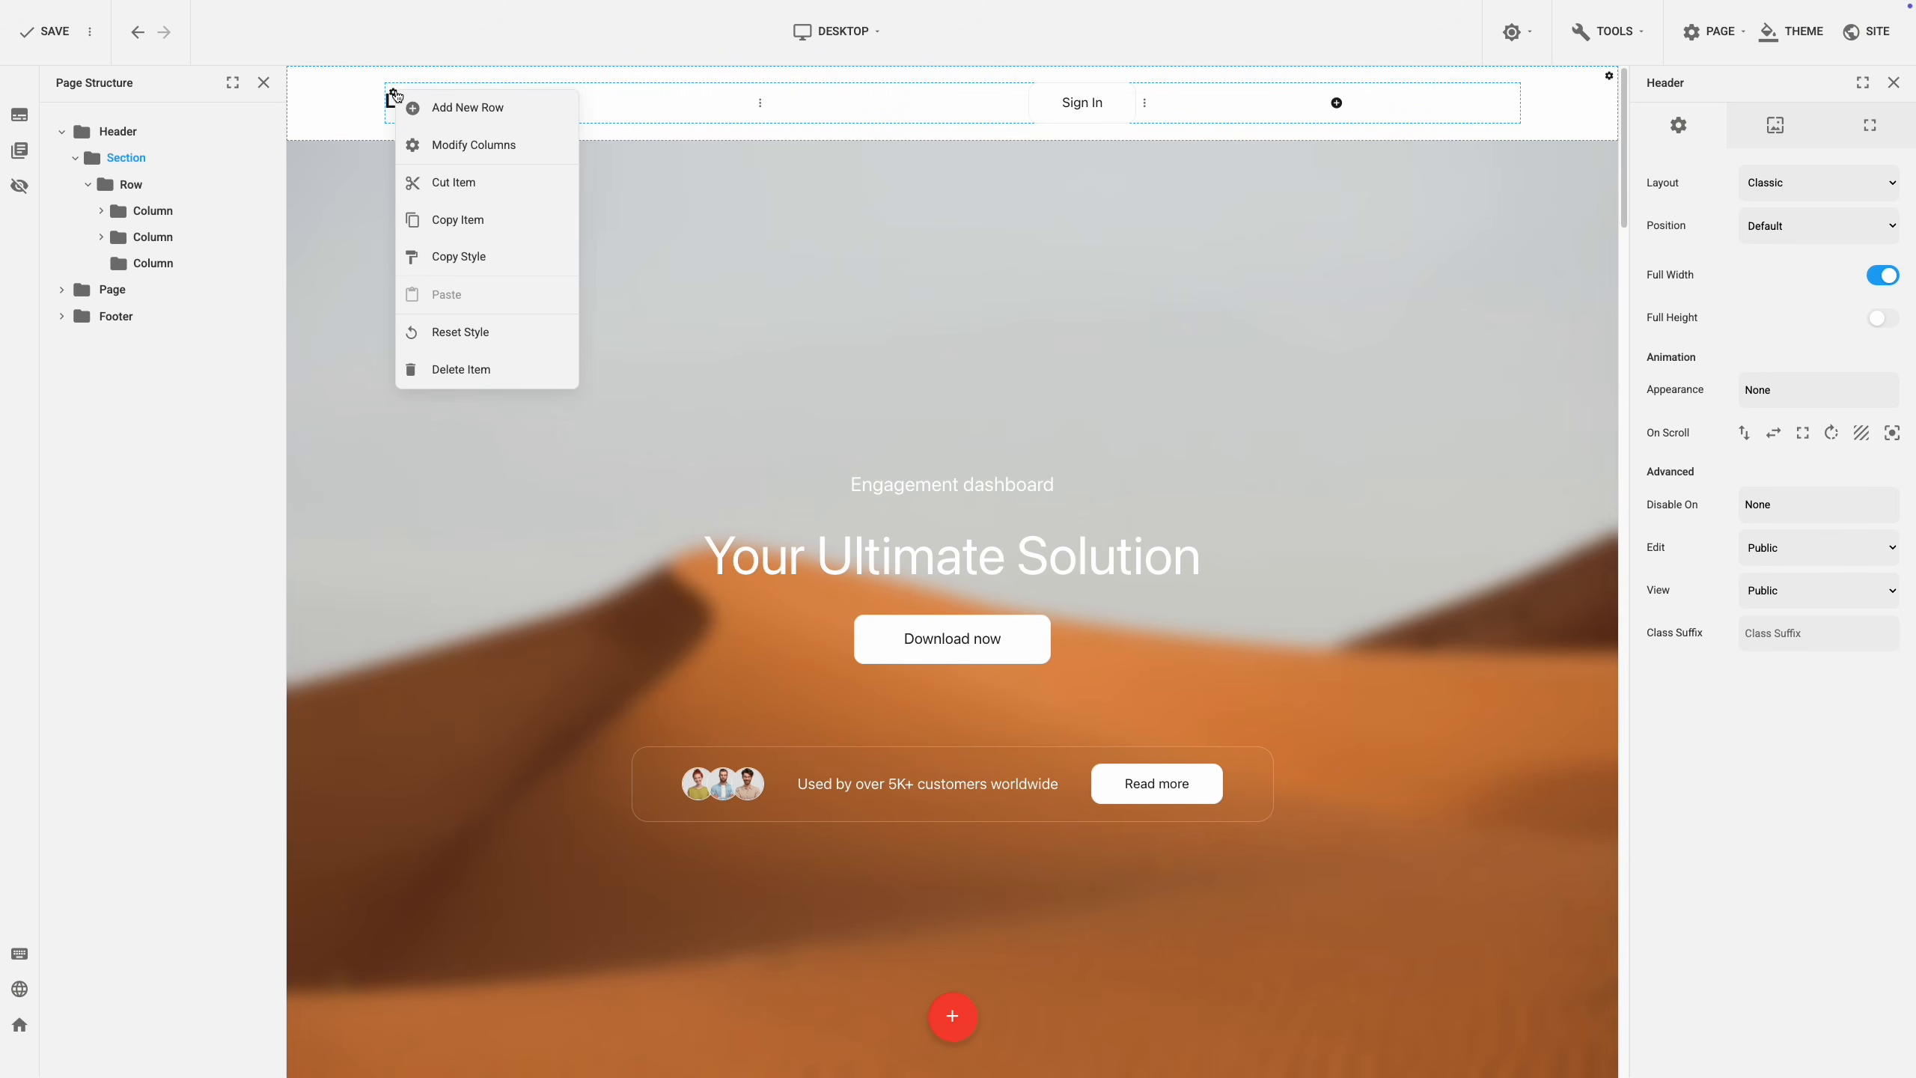
{"action": "left_click", "coordinate": [441, 107]}
{"action": "left_click", "coordinate": [929, 265]}
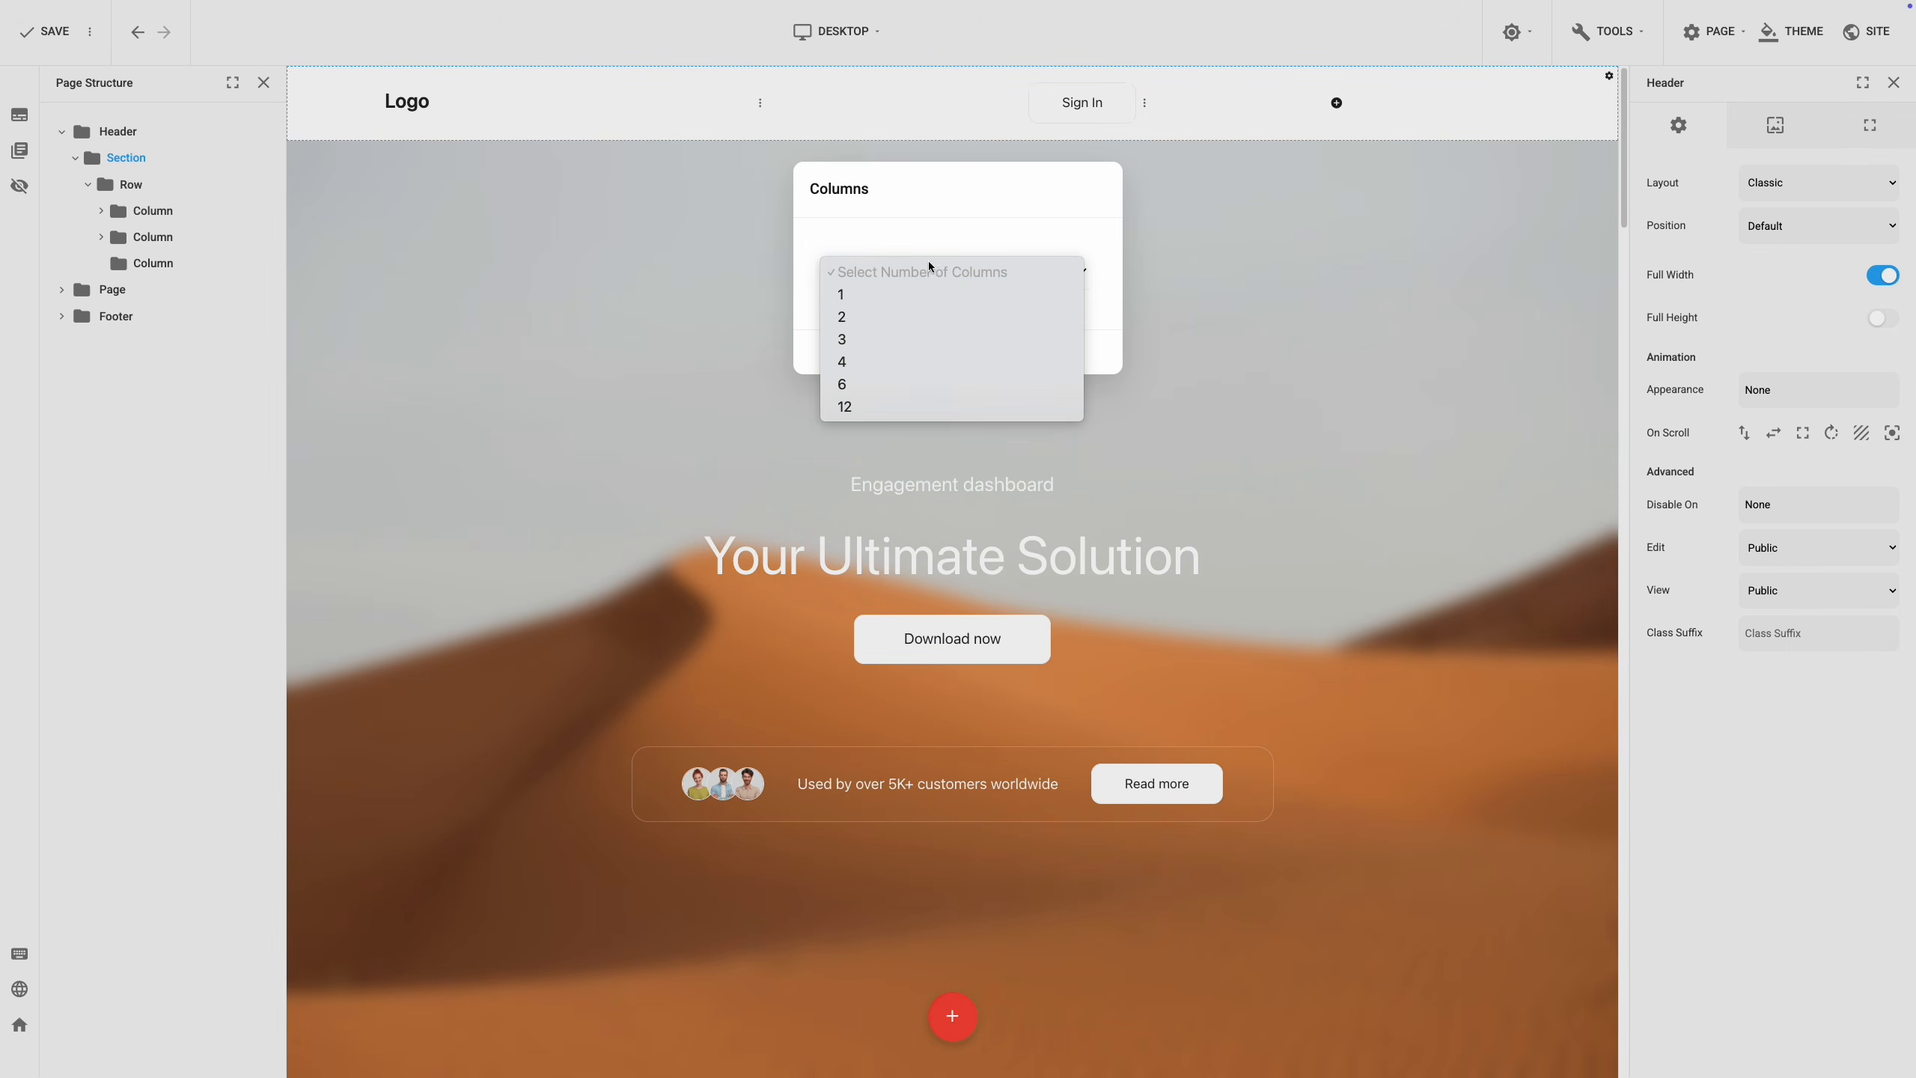
{"action": "left_click", "coordinate": [933, 314]}
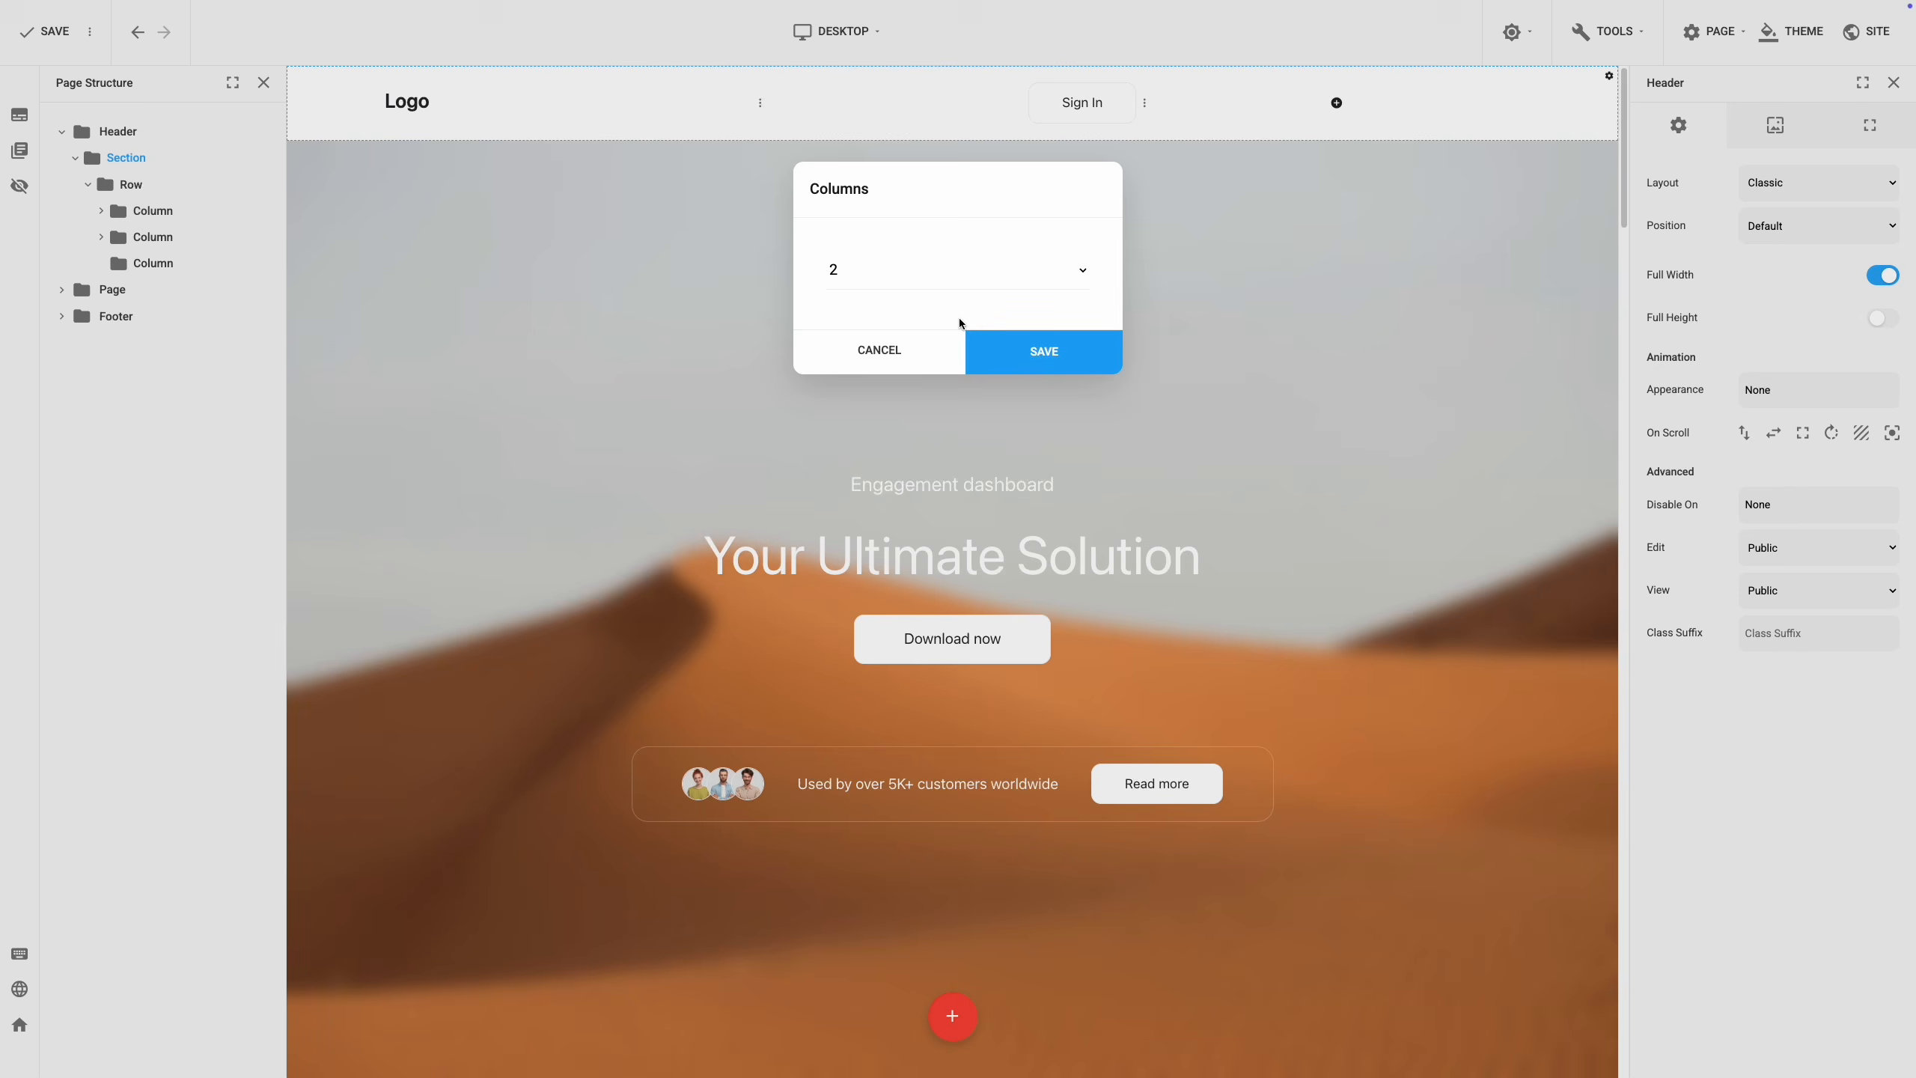
{"action": "left_click", "coordinate": [1024, 352]}
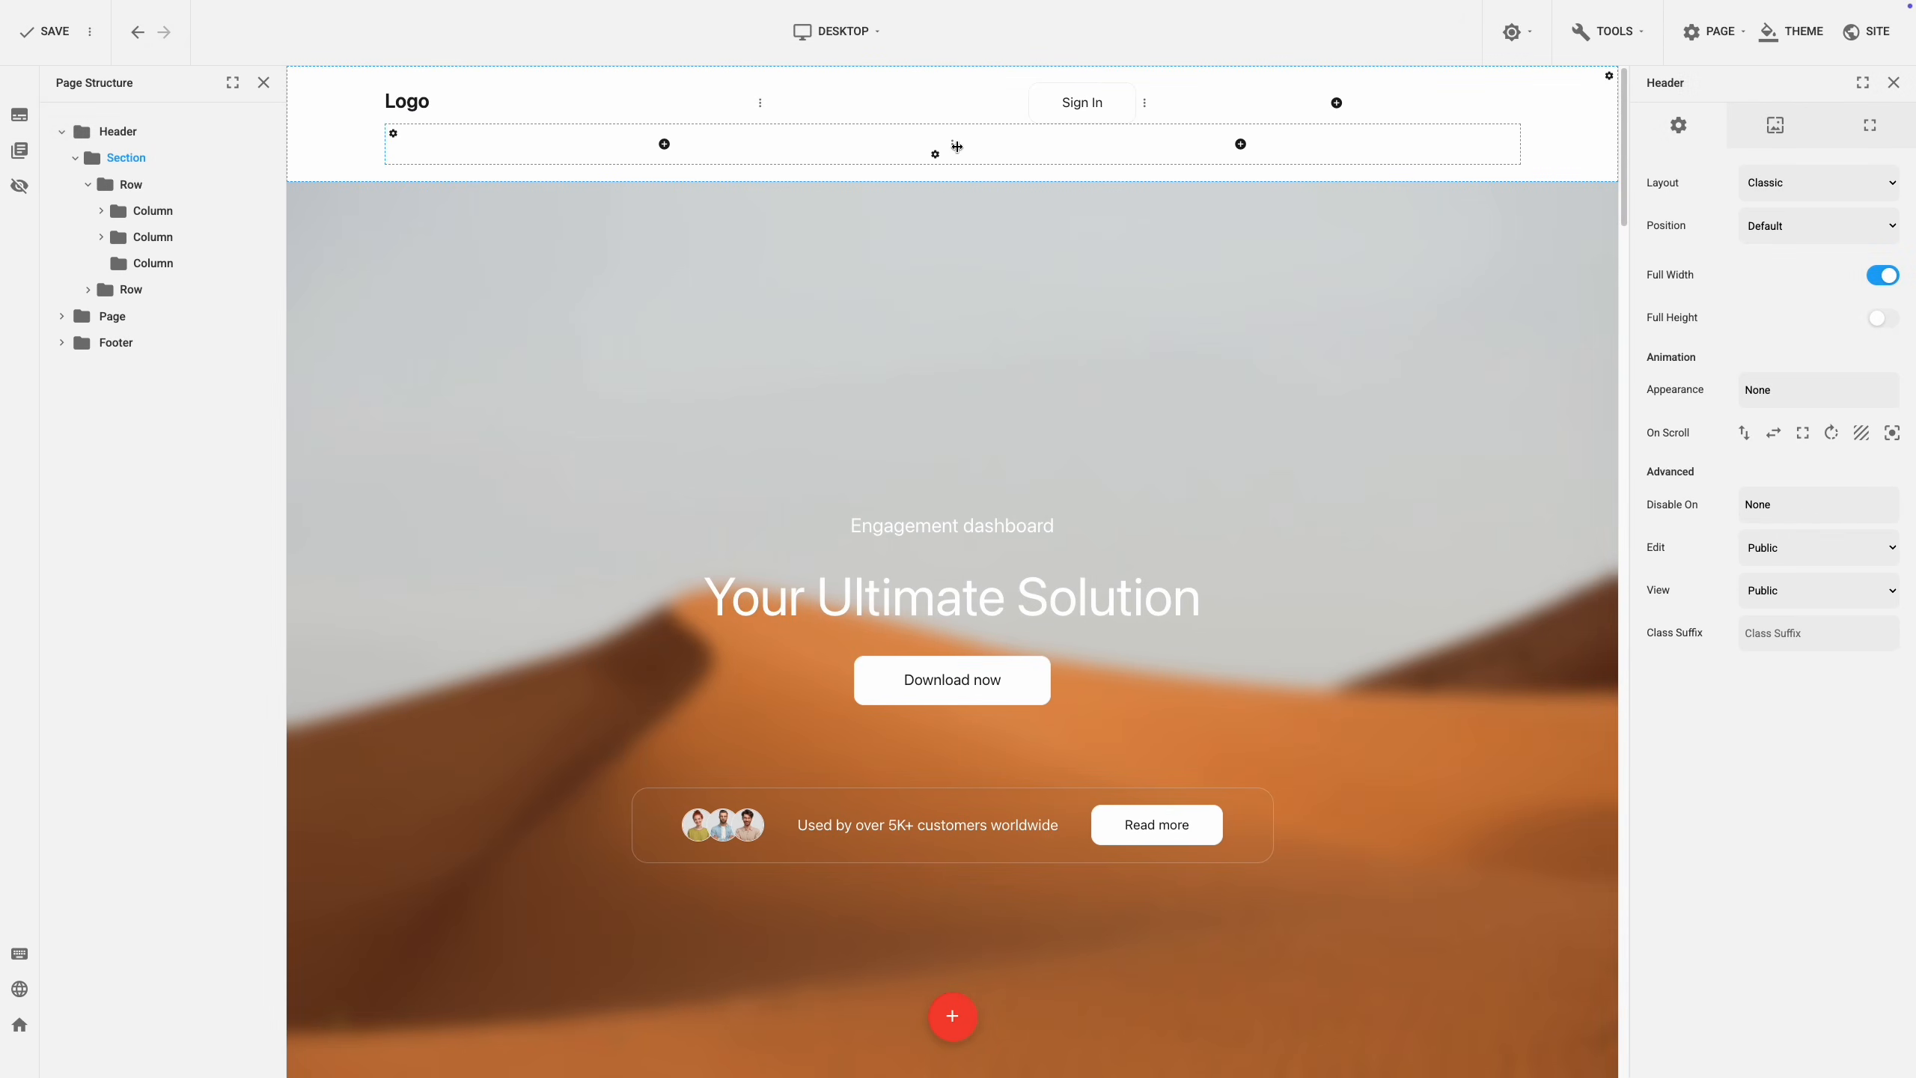
{"action": "left_click_drag", "start_coordinate": [952, 144], "coordinate": [647, 145]}
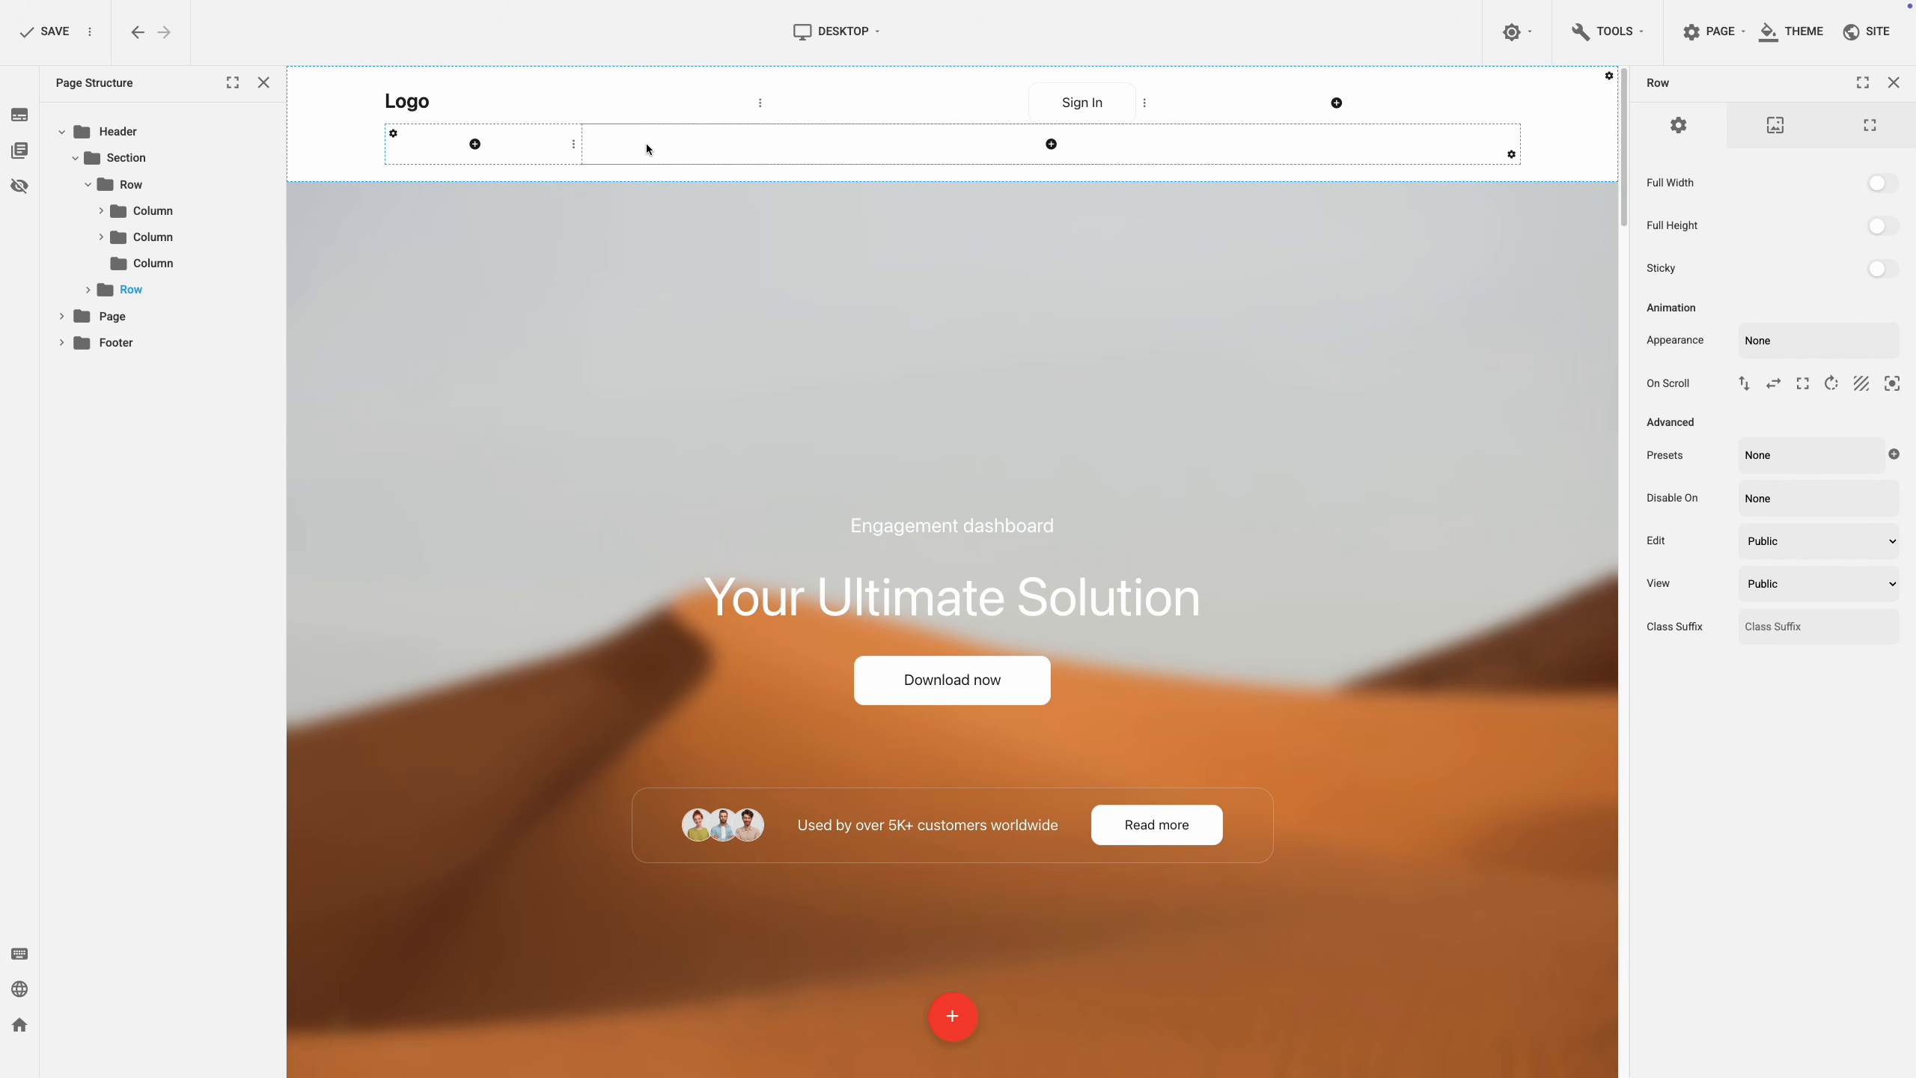
Browse the plugins that can be added to the narrow column of the header's new row, and close the list.
{"action": "left_click", "coordinate": [476, 145]}
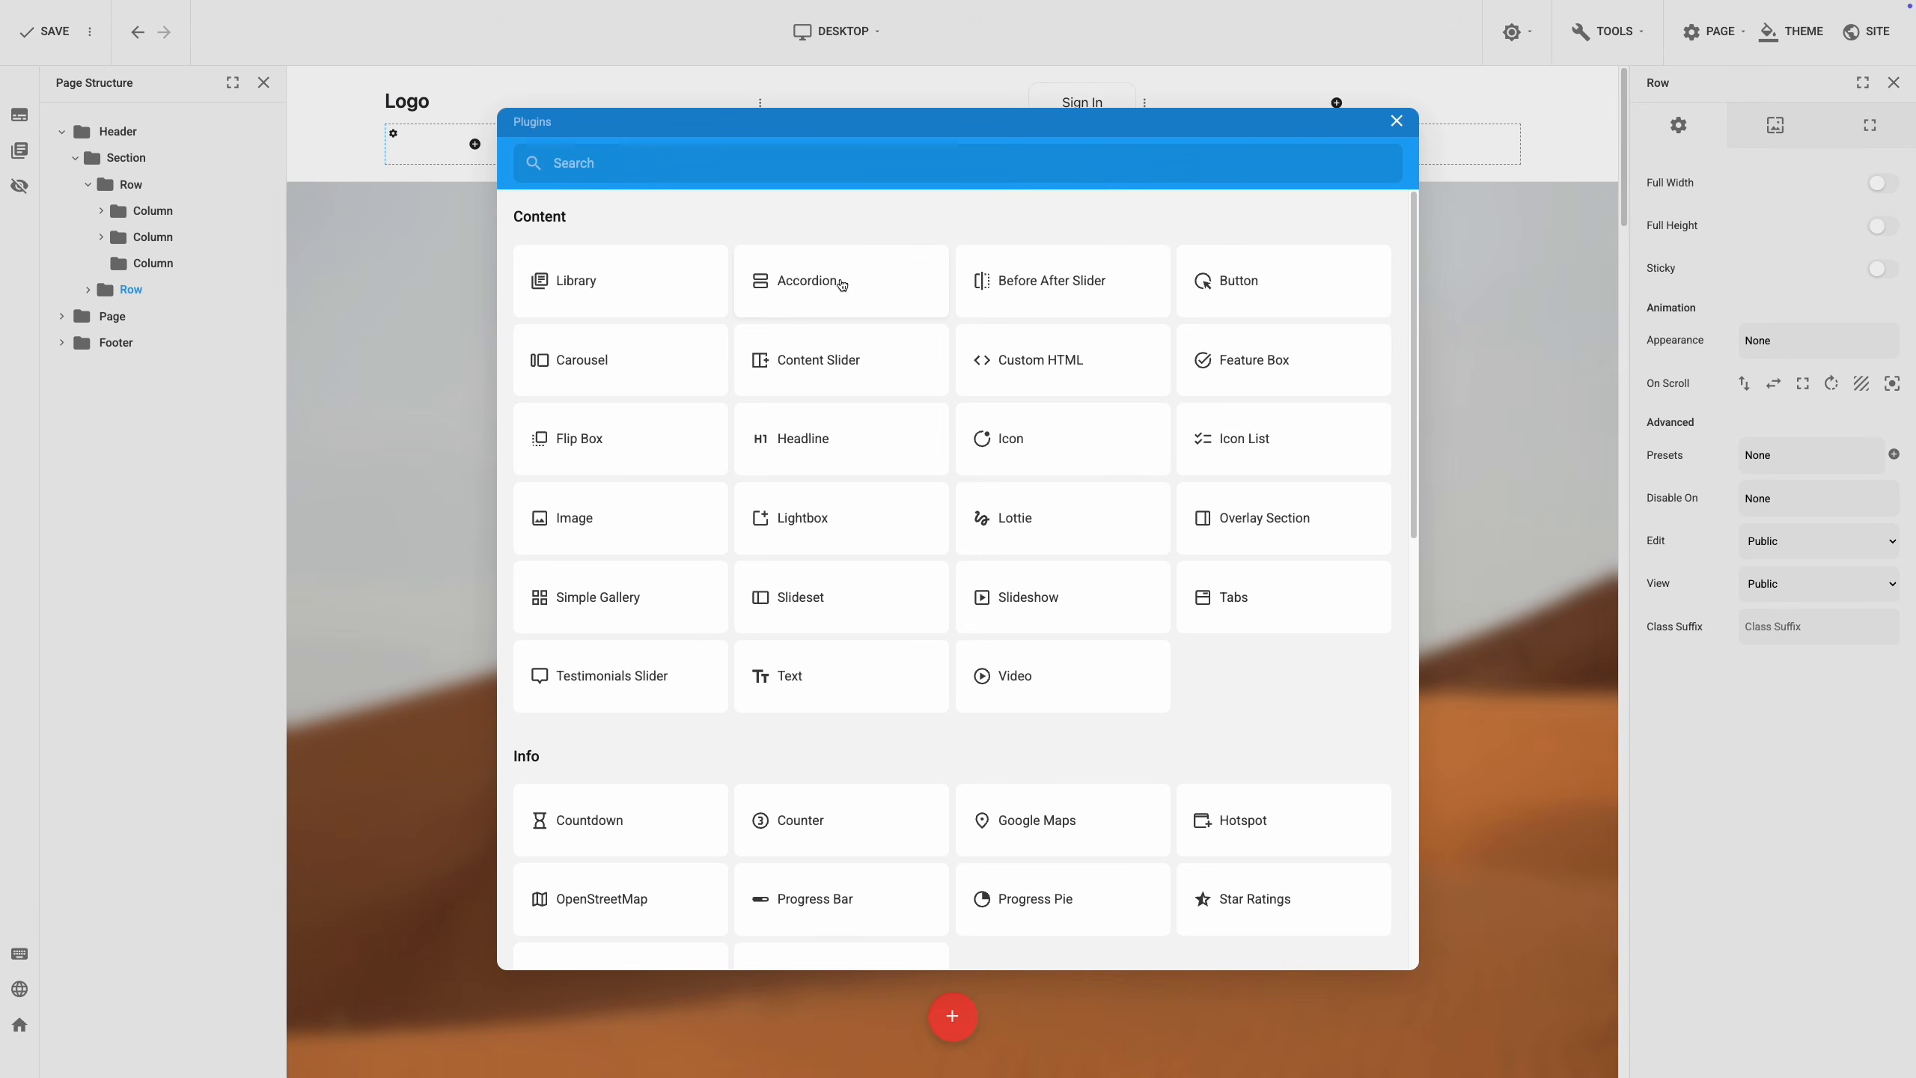
{"action": "mouse_move", "coordinate": [1410, 272]}
{"action": "left_mouse_down"}
{"action": "mouse_move", "coordinate": [1431, 717]}
{"action": "mouse_move", "coordinate": [1392, 257]}
{"action": "left_mouse_up"}
{"action": "left_click", "coordinate": [1536, 164]}
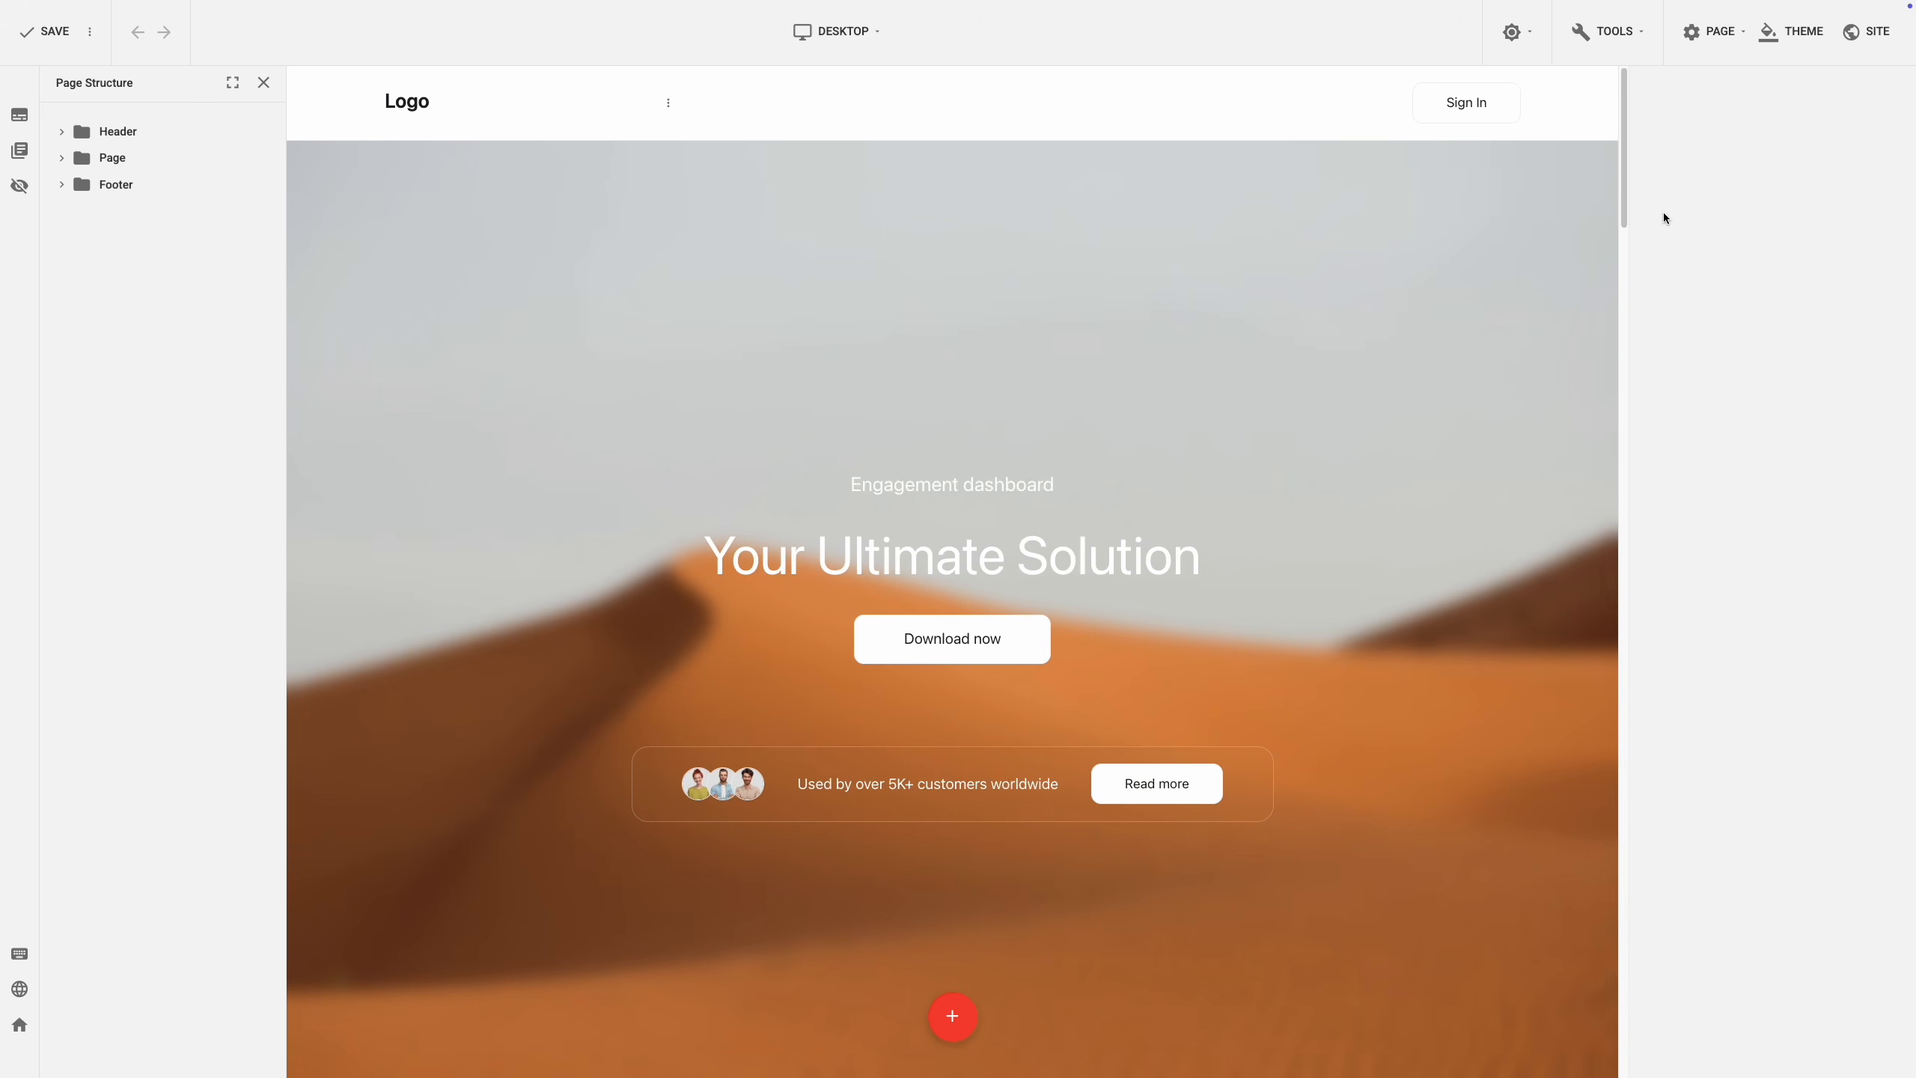
Set the header's position to Fixed and turn off its full width.
{"action": "left_click", "coordinate": [1598, 131]}
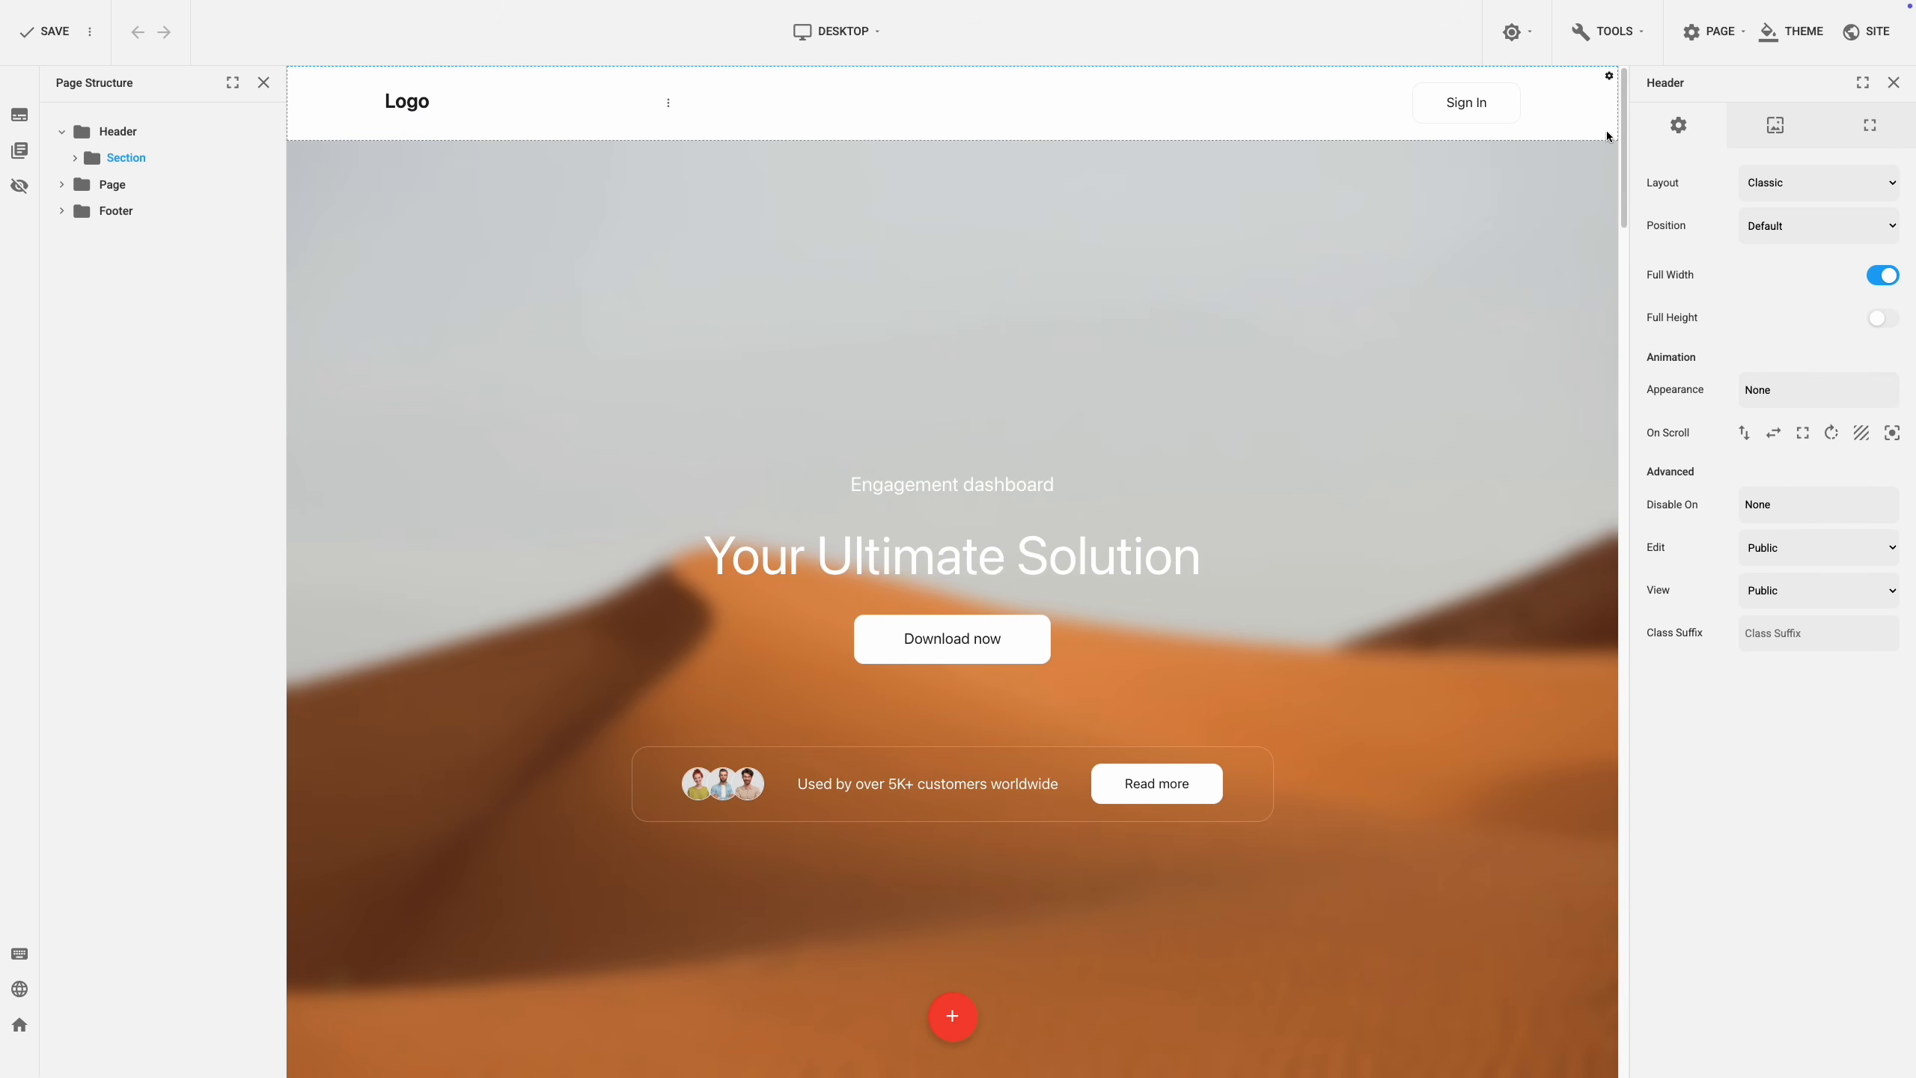
{"action": "left_click", "coordinate": [1799, 226]}
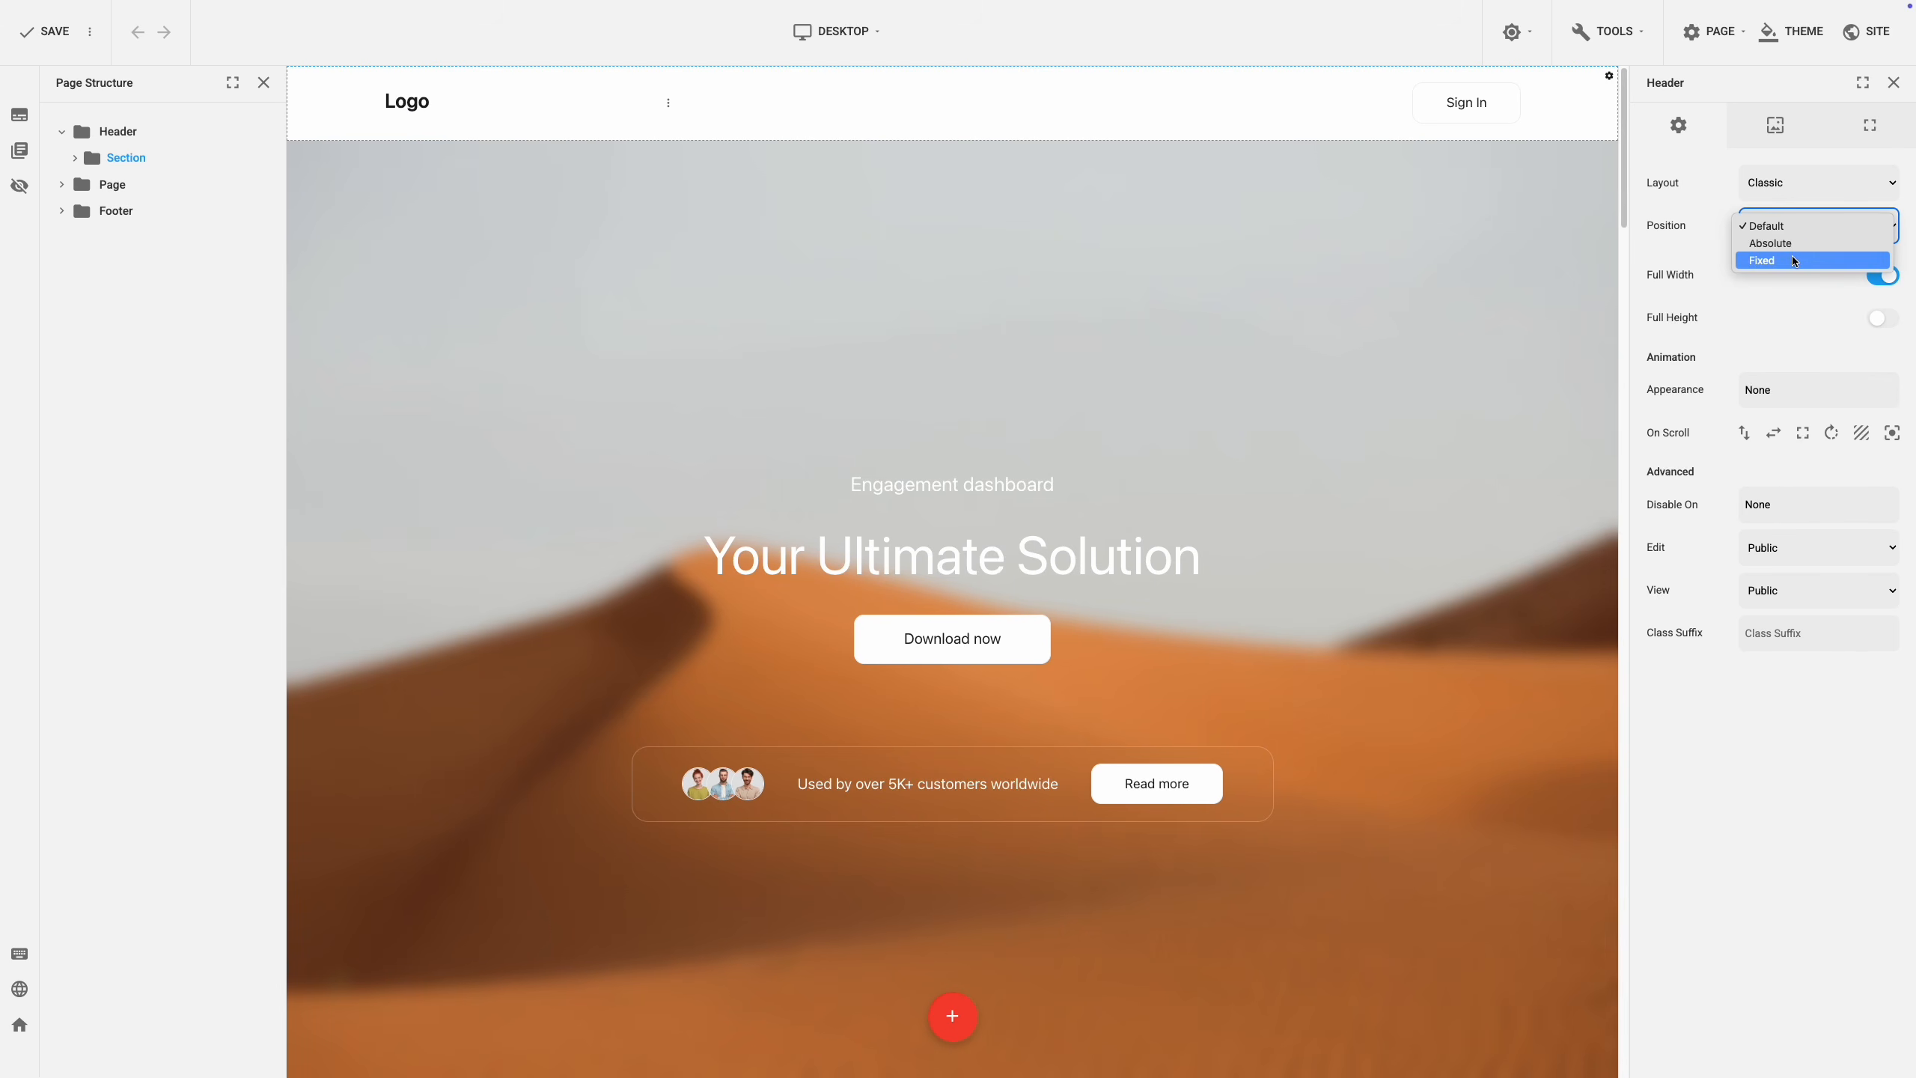
{"action": "left_click", "coordinate": [1793, 257]}
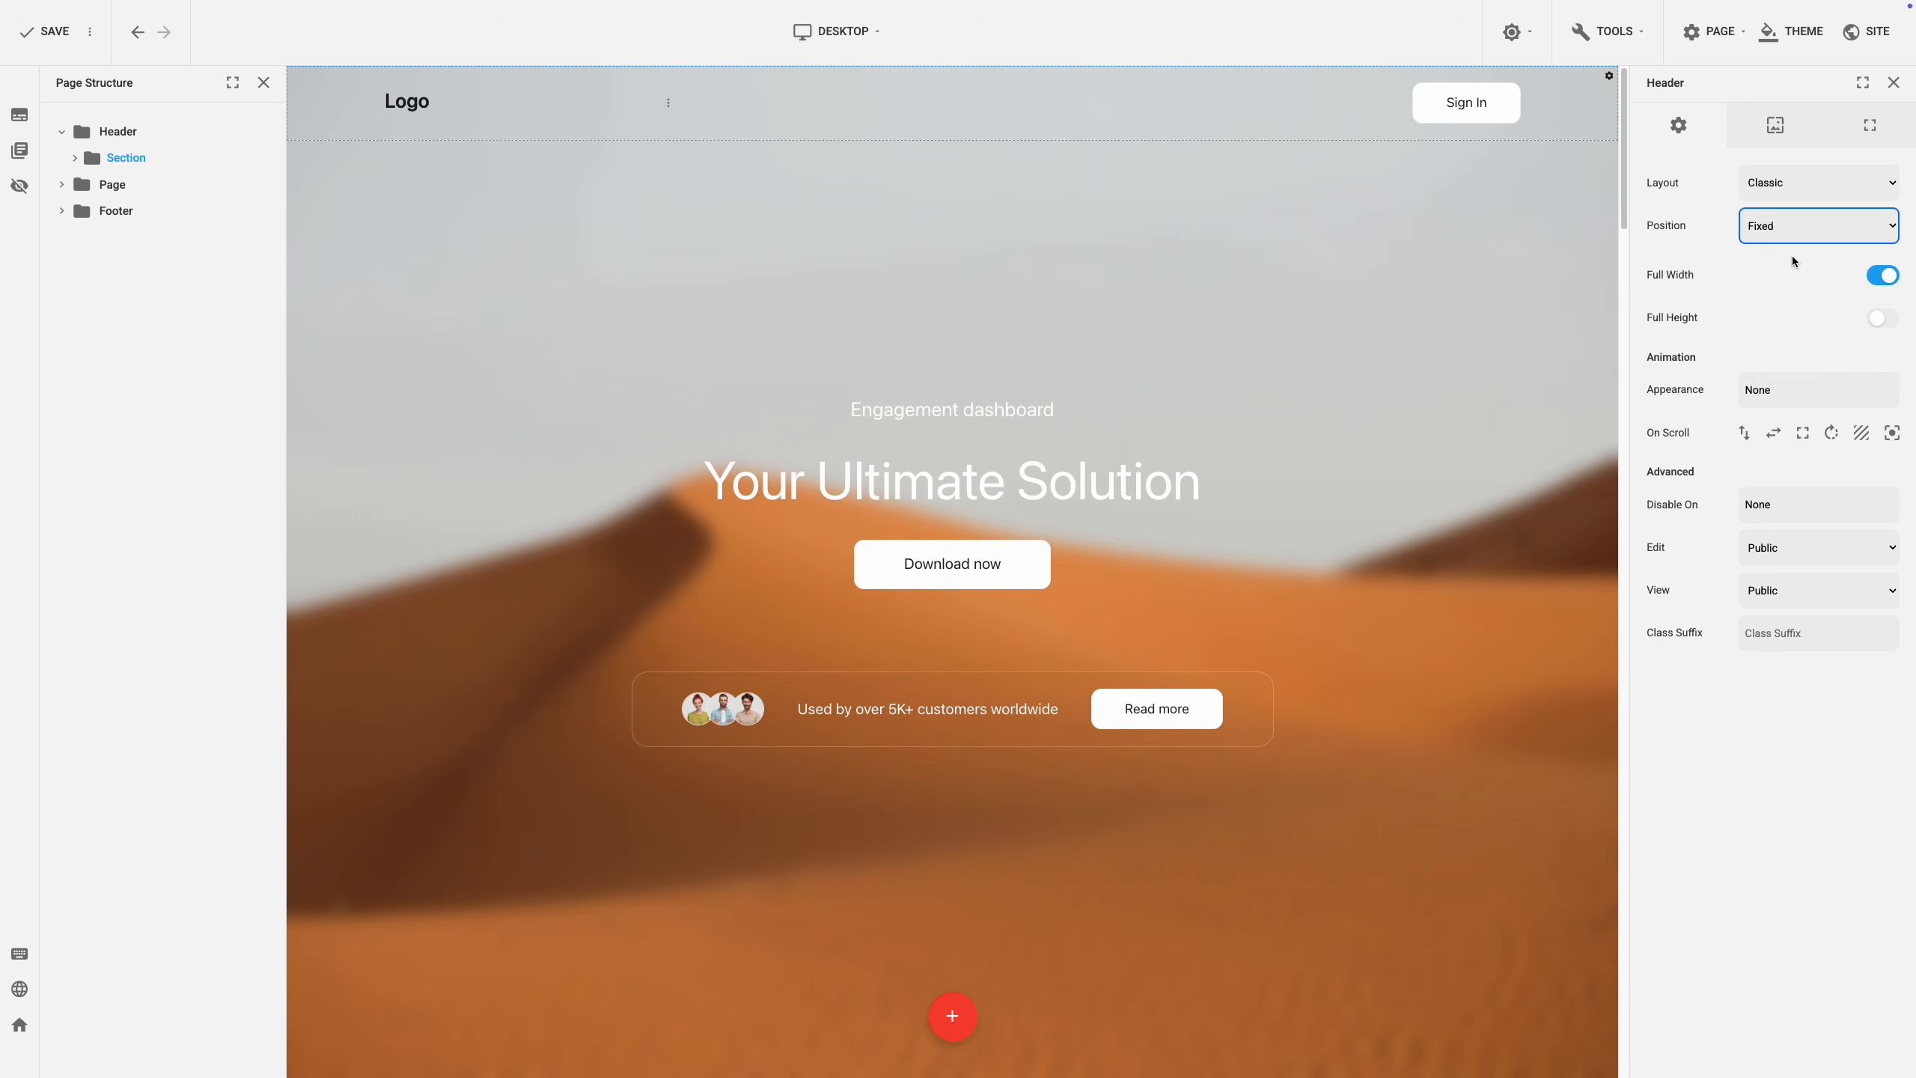
{"action": "left_click", "coordinate": [1876, 277]}
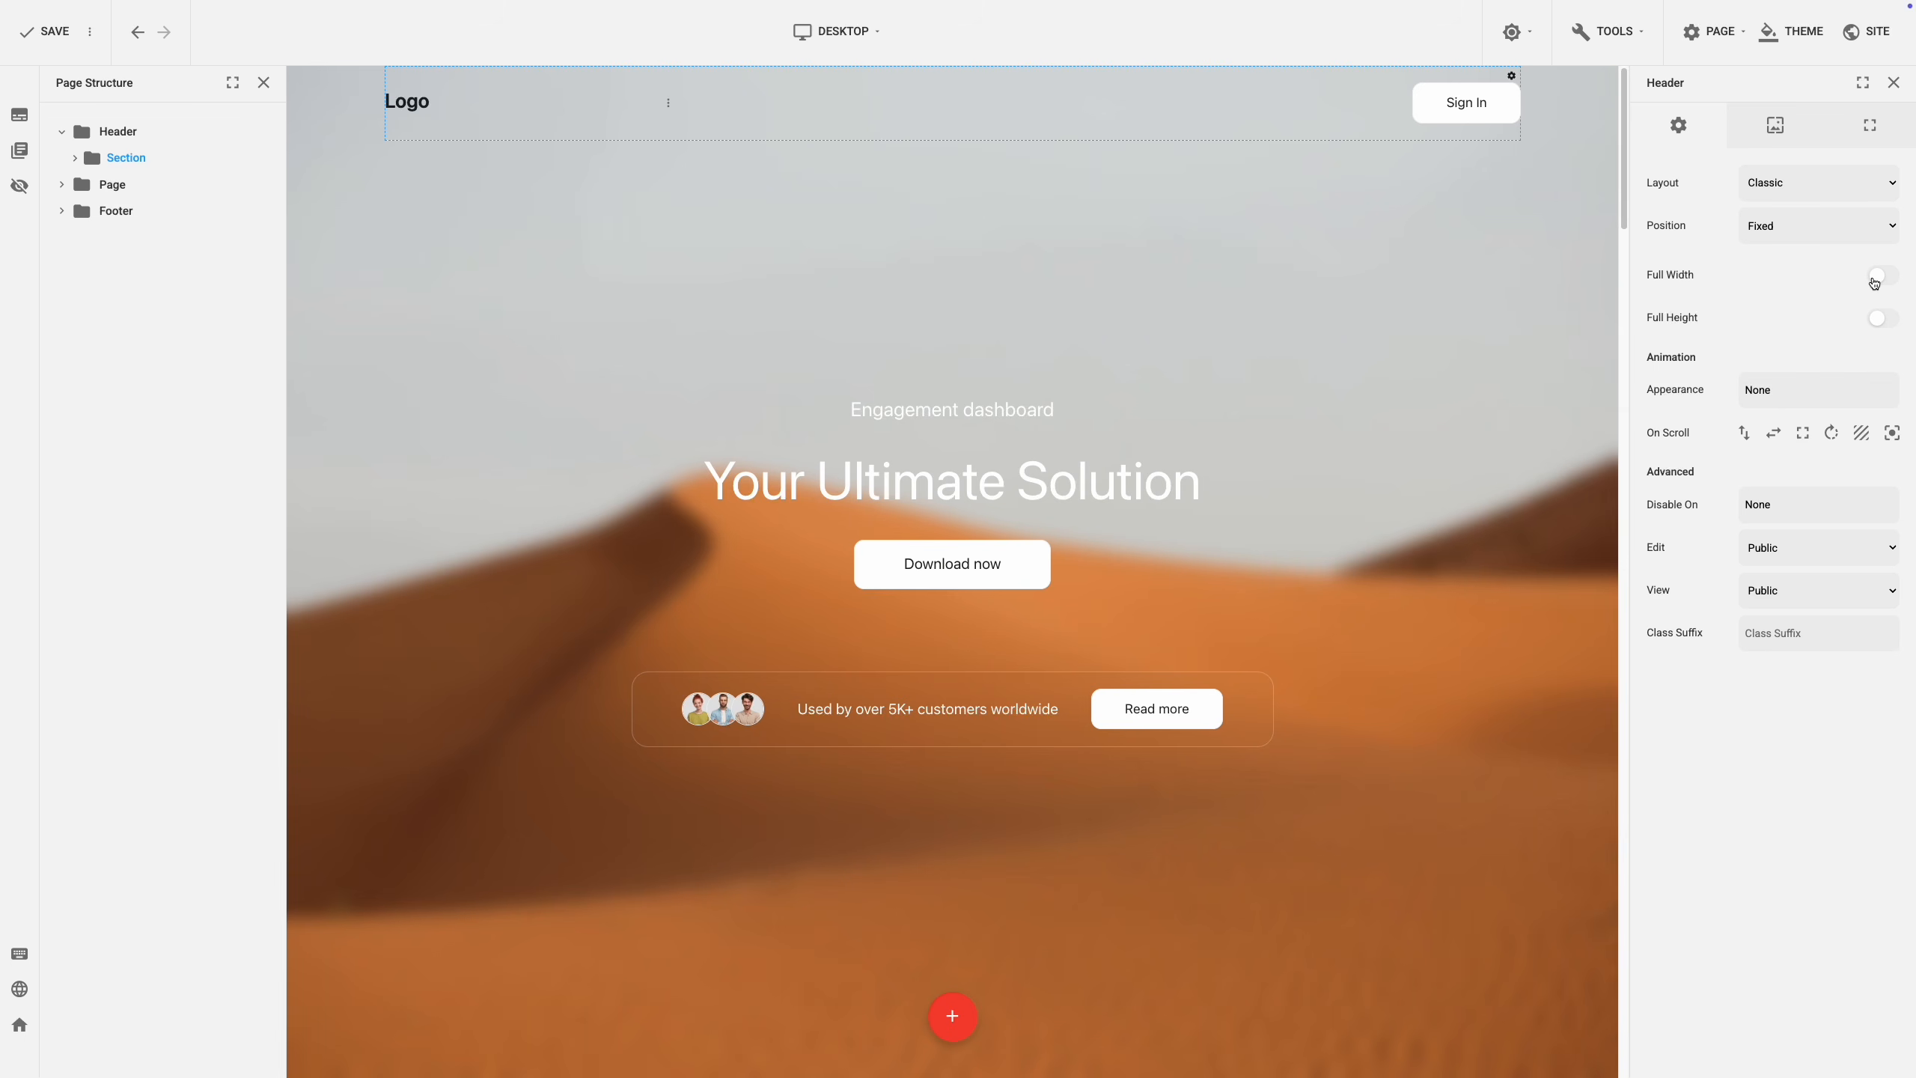
Give the header a white Color background at 0.25 opacity and add a Blur overlay.
{"action": "left_click", "coordinate": [1780, 132]}
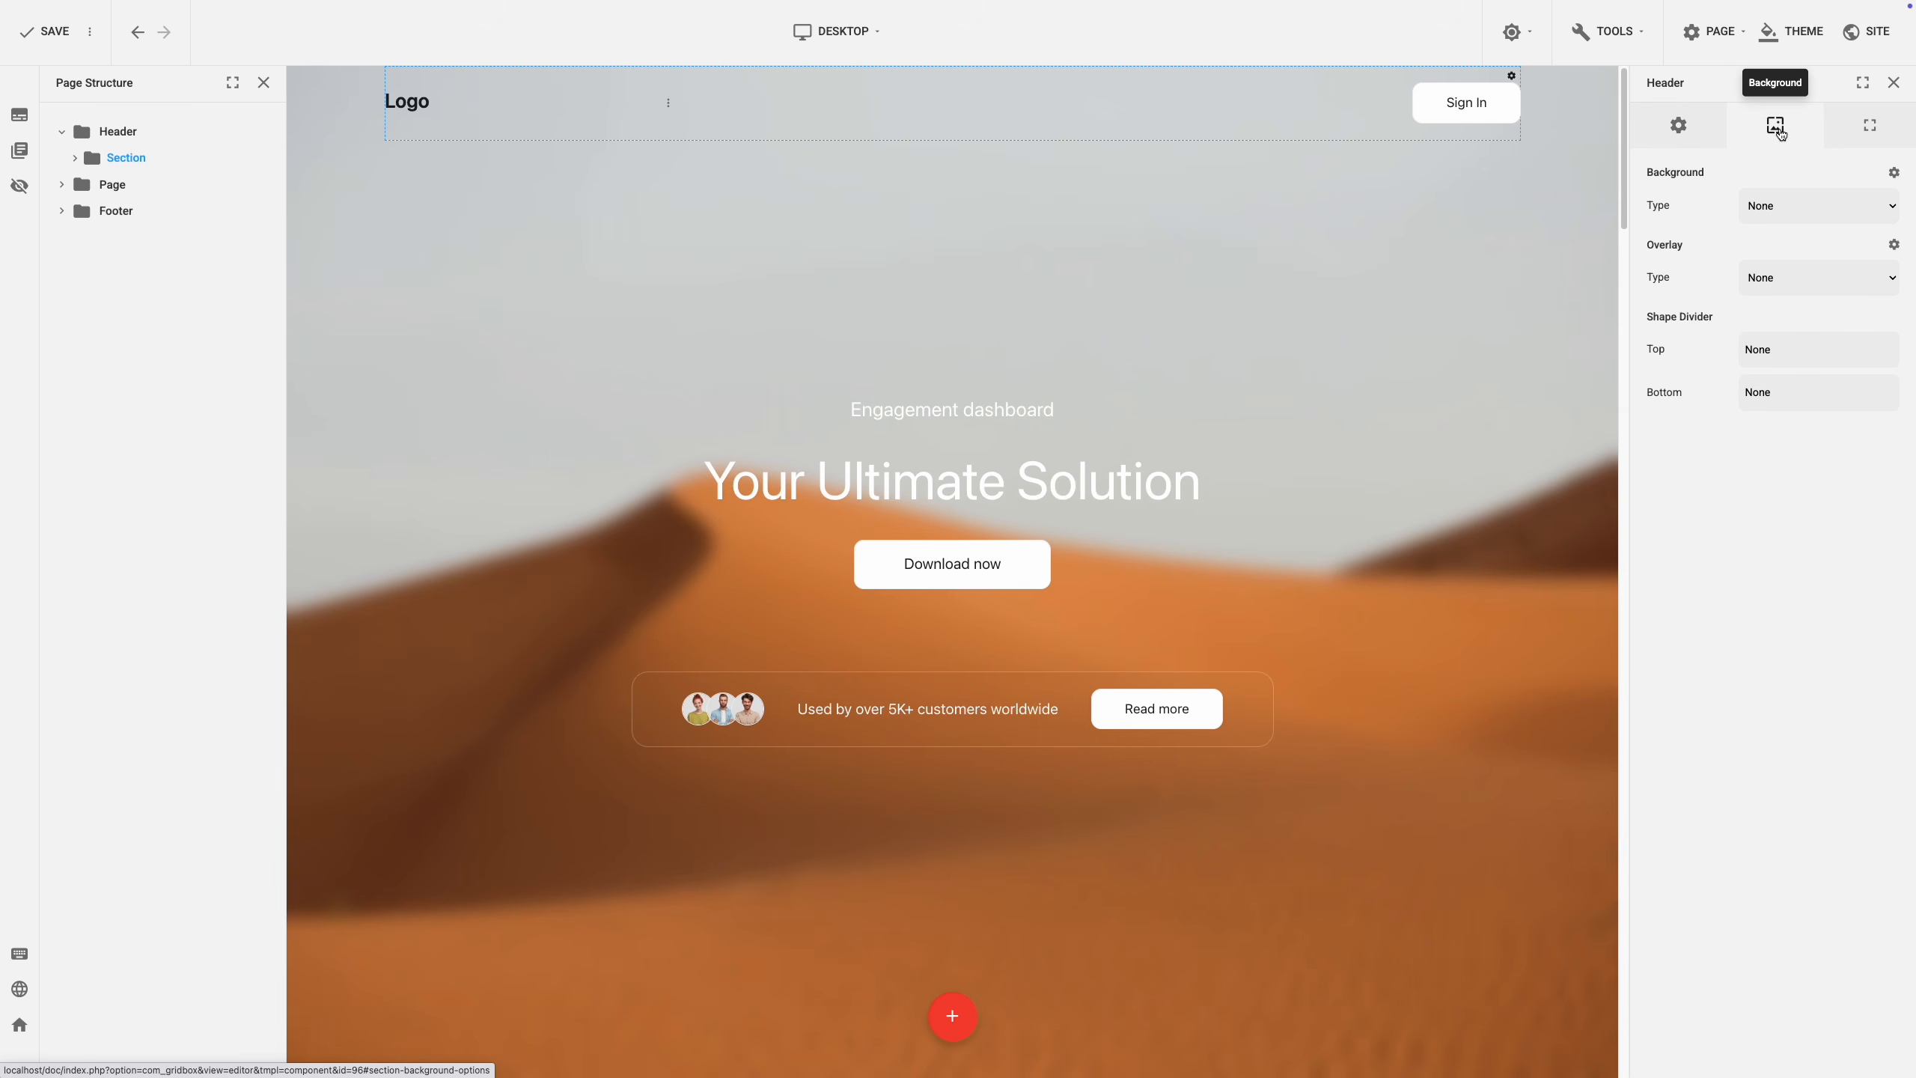
{"action": "left_click", "coordinate": [1819, 202]}
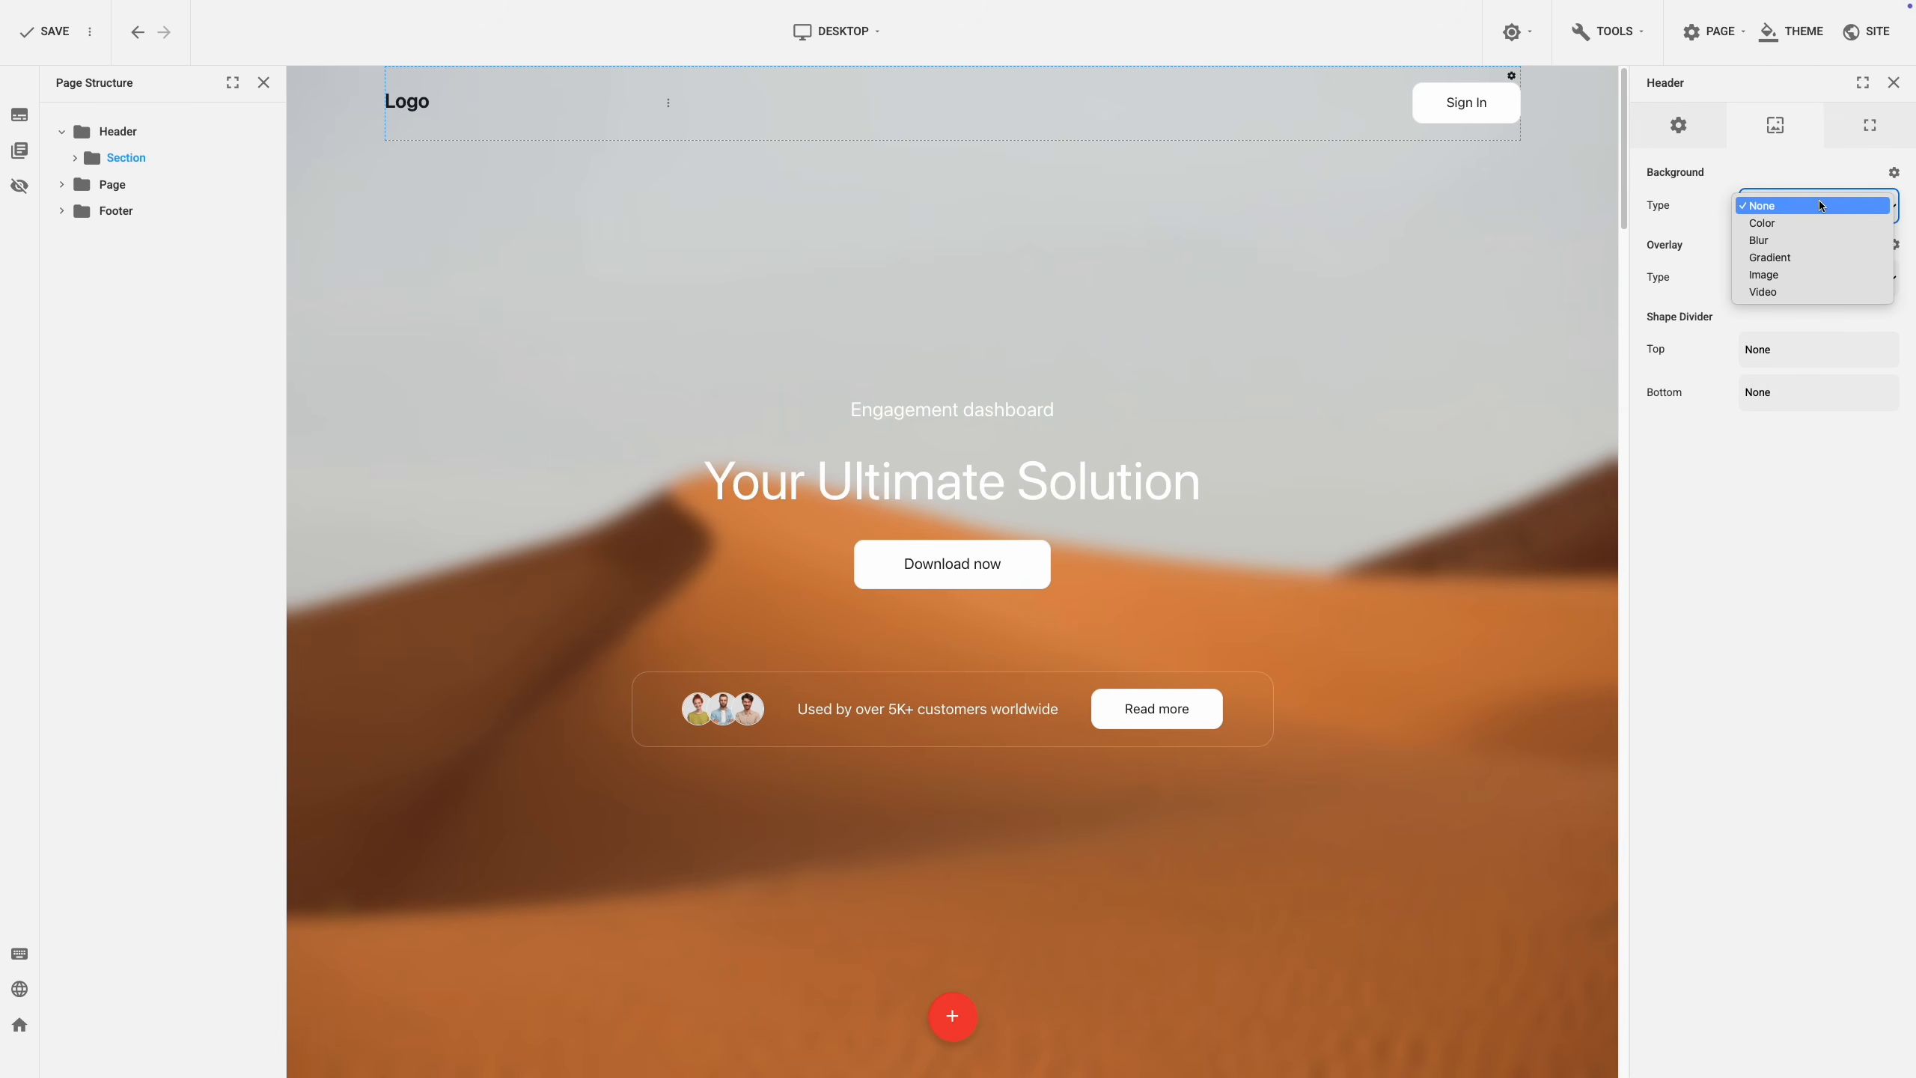
{"action": "left_click", "coordinate": [1822, 220]}
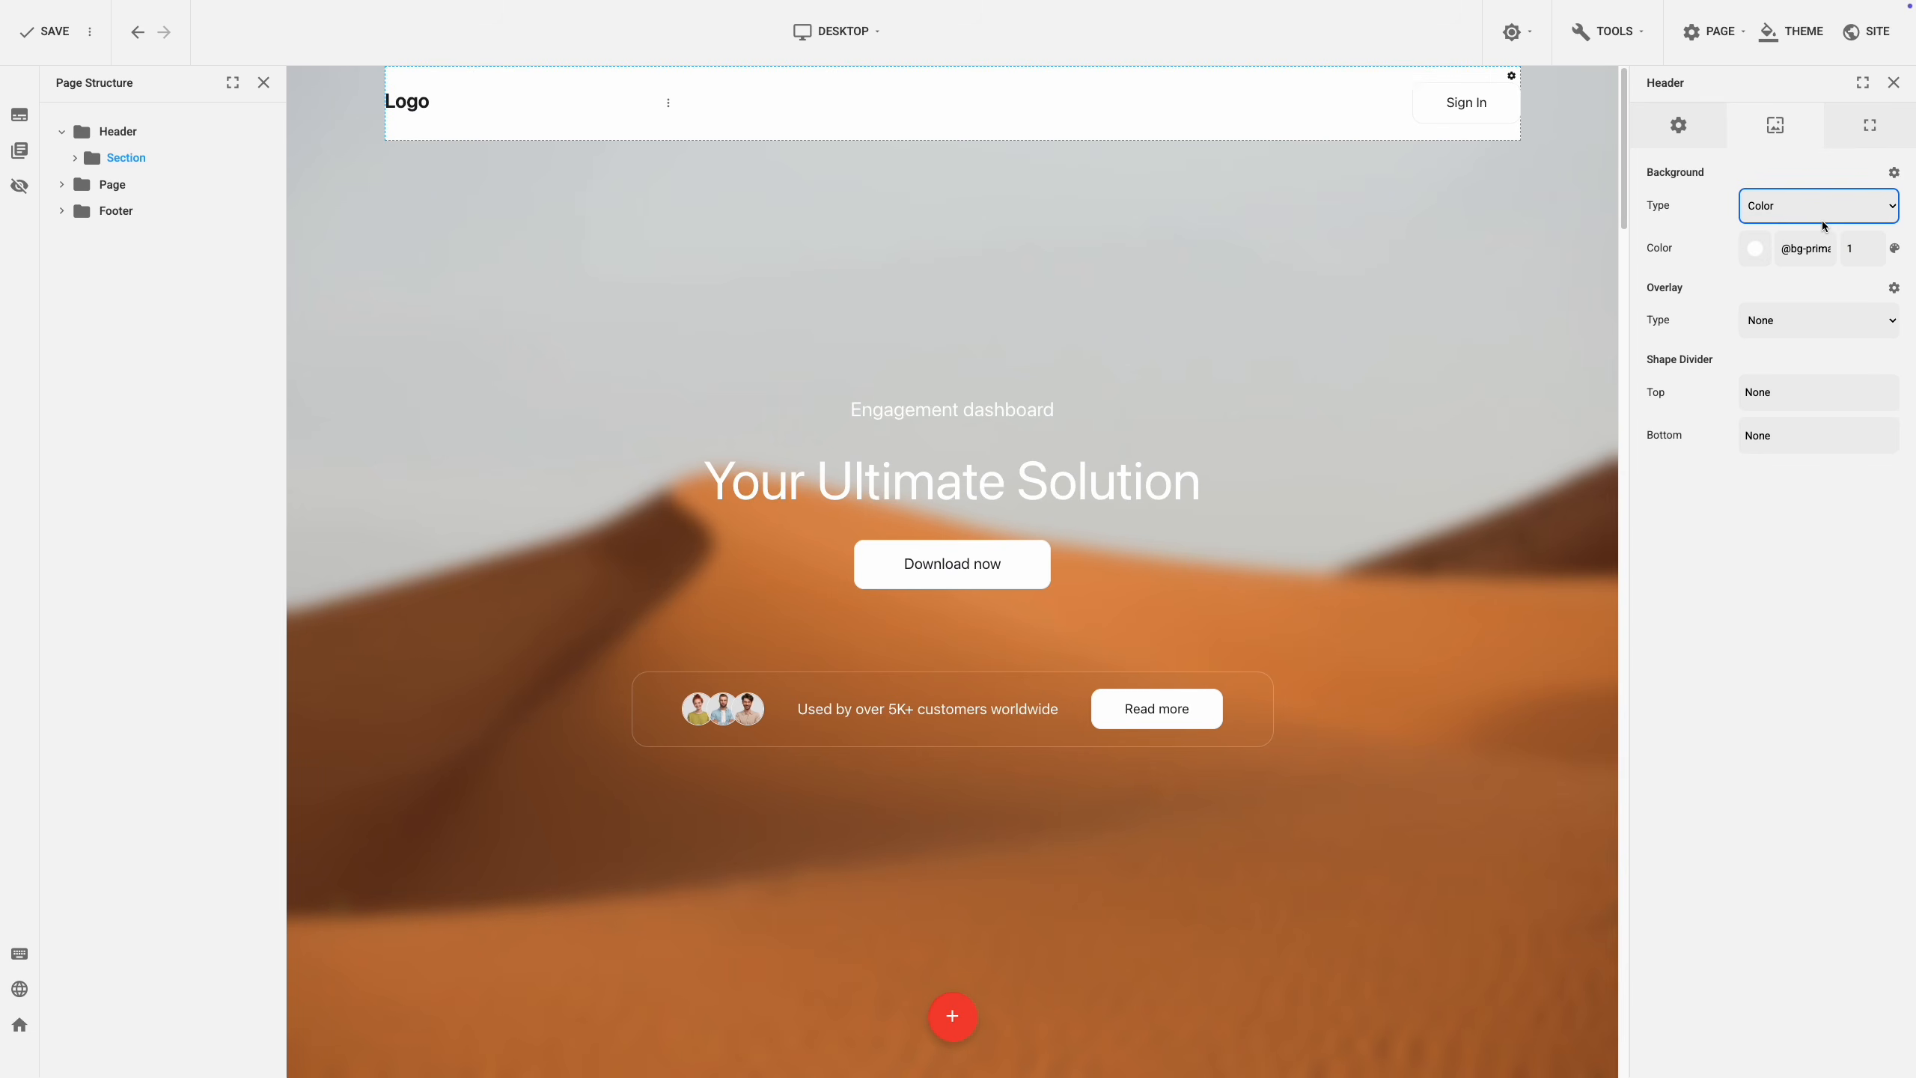
{"action": "left_click", "coordinate": [1862, 249]}
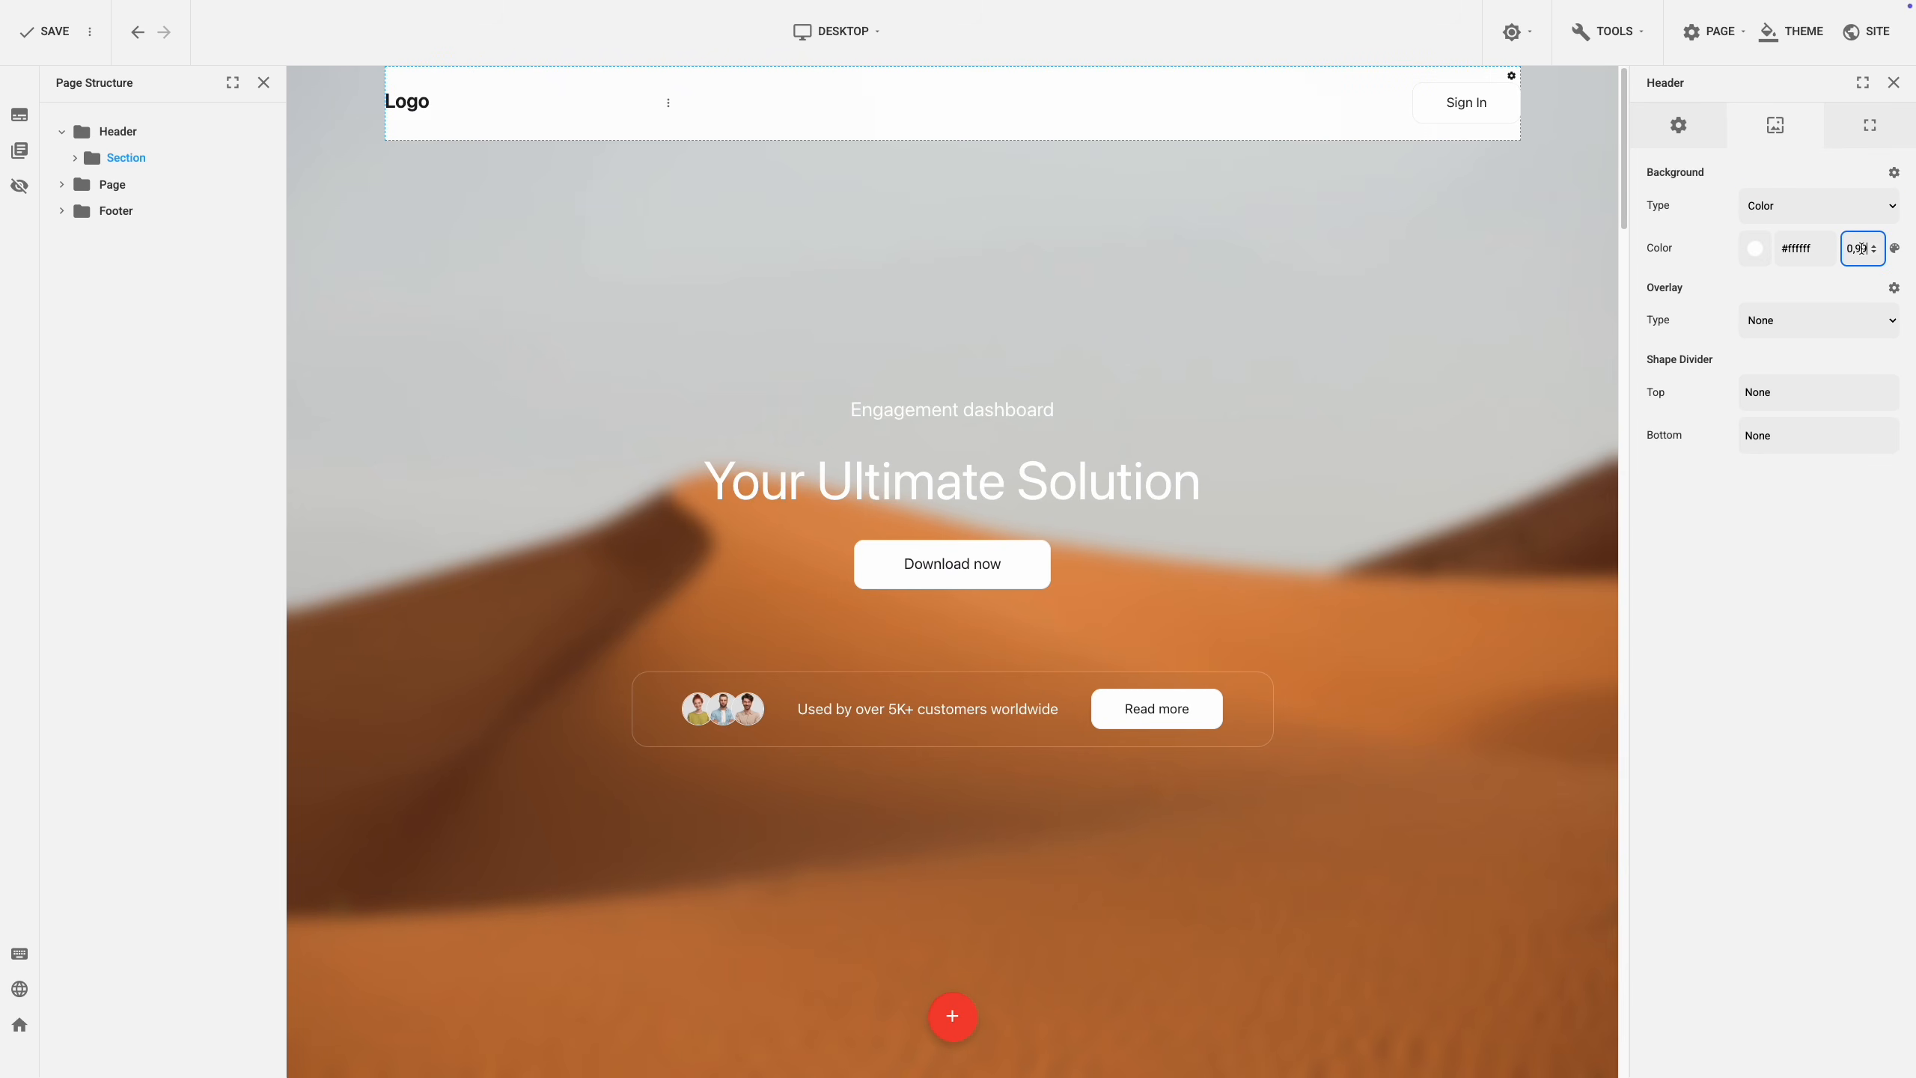
{"action": "left_click_drag", "start_coordinate": [1872, 251], "coordinate": [1855, 250]}
{"action": "type", "text": "25"}
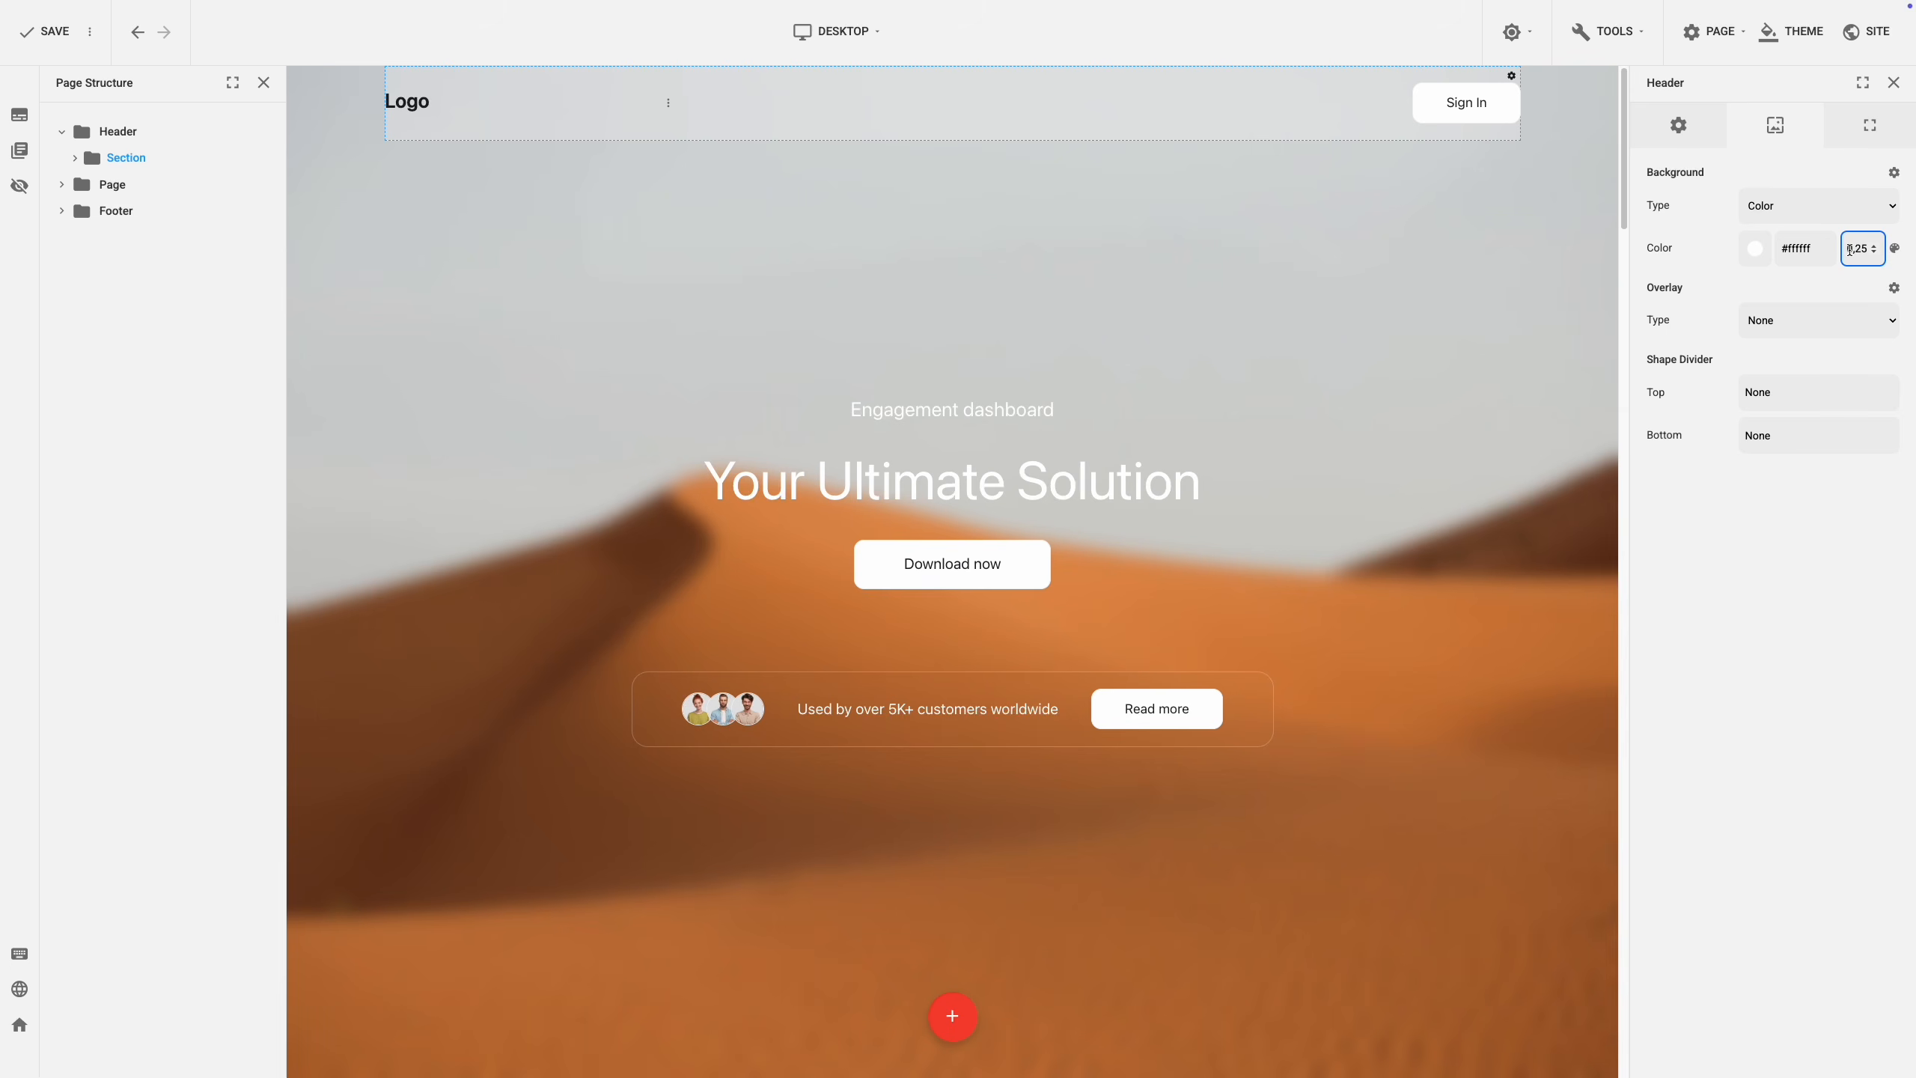
{"action": "left_click", "coordinate": [1837, 321]}
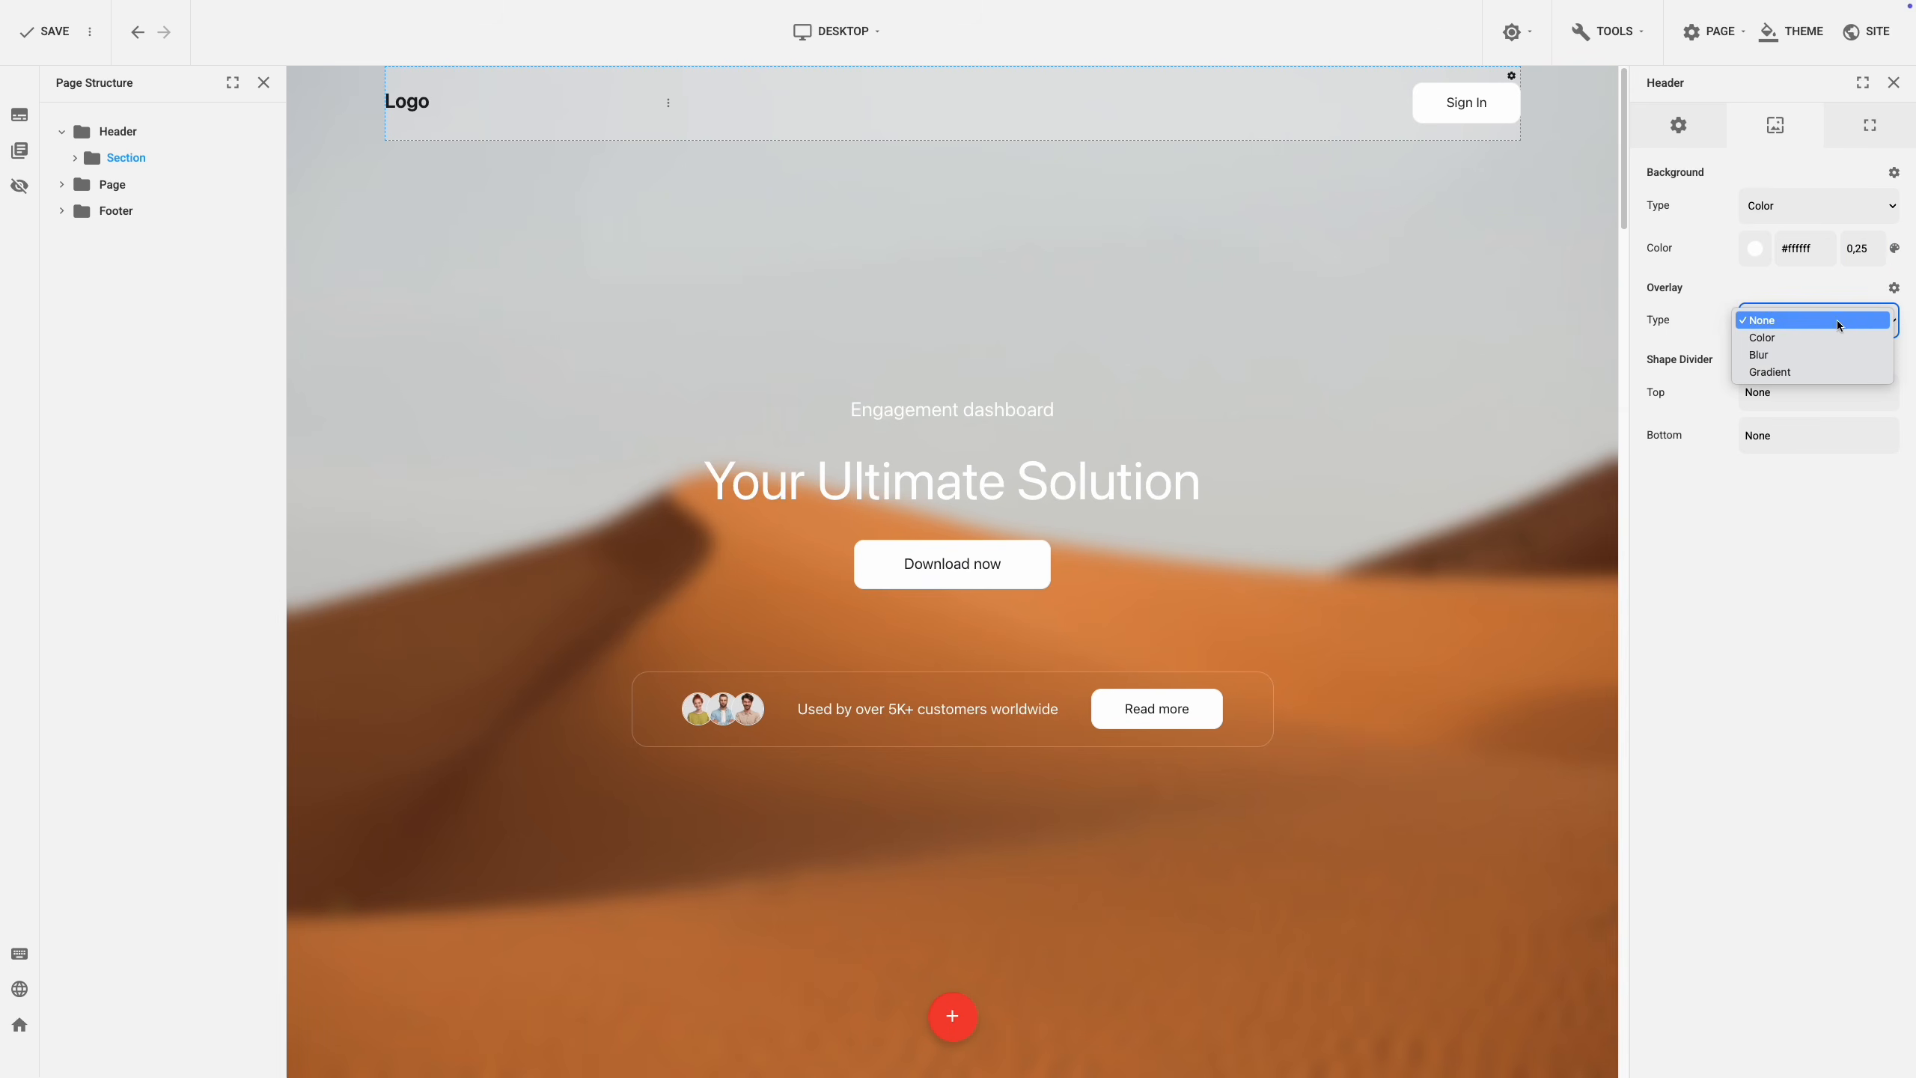
{"action": "left_click", "coordinate": [1831, 355]}
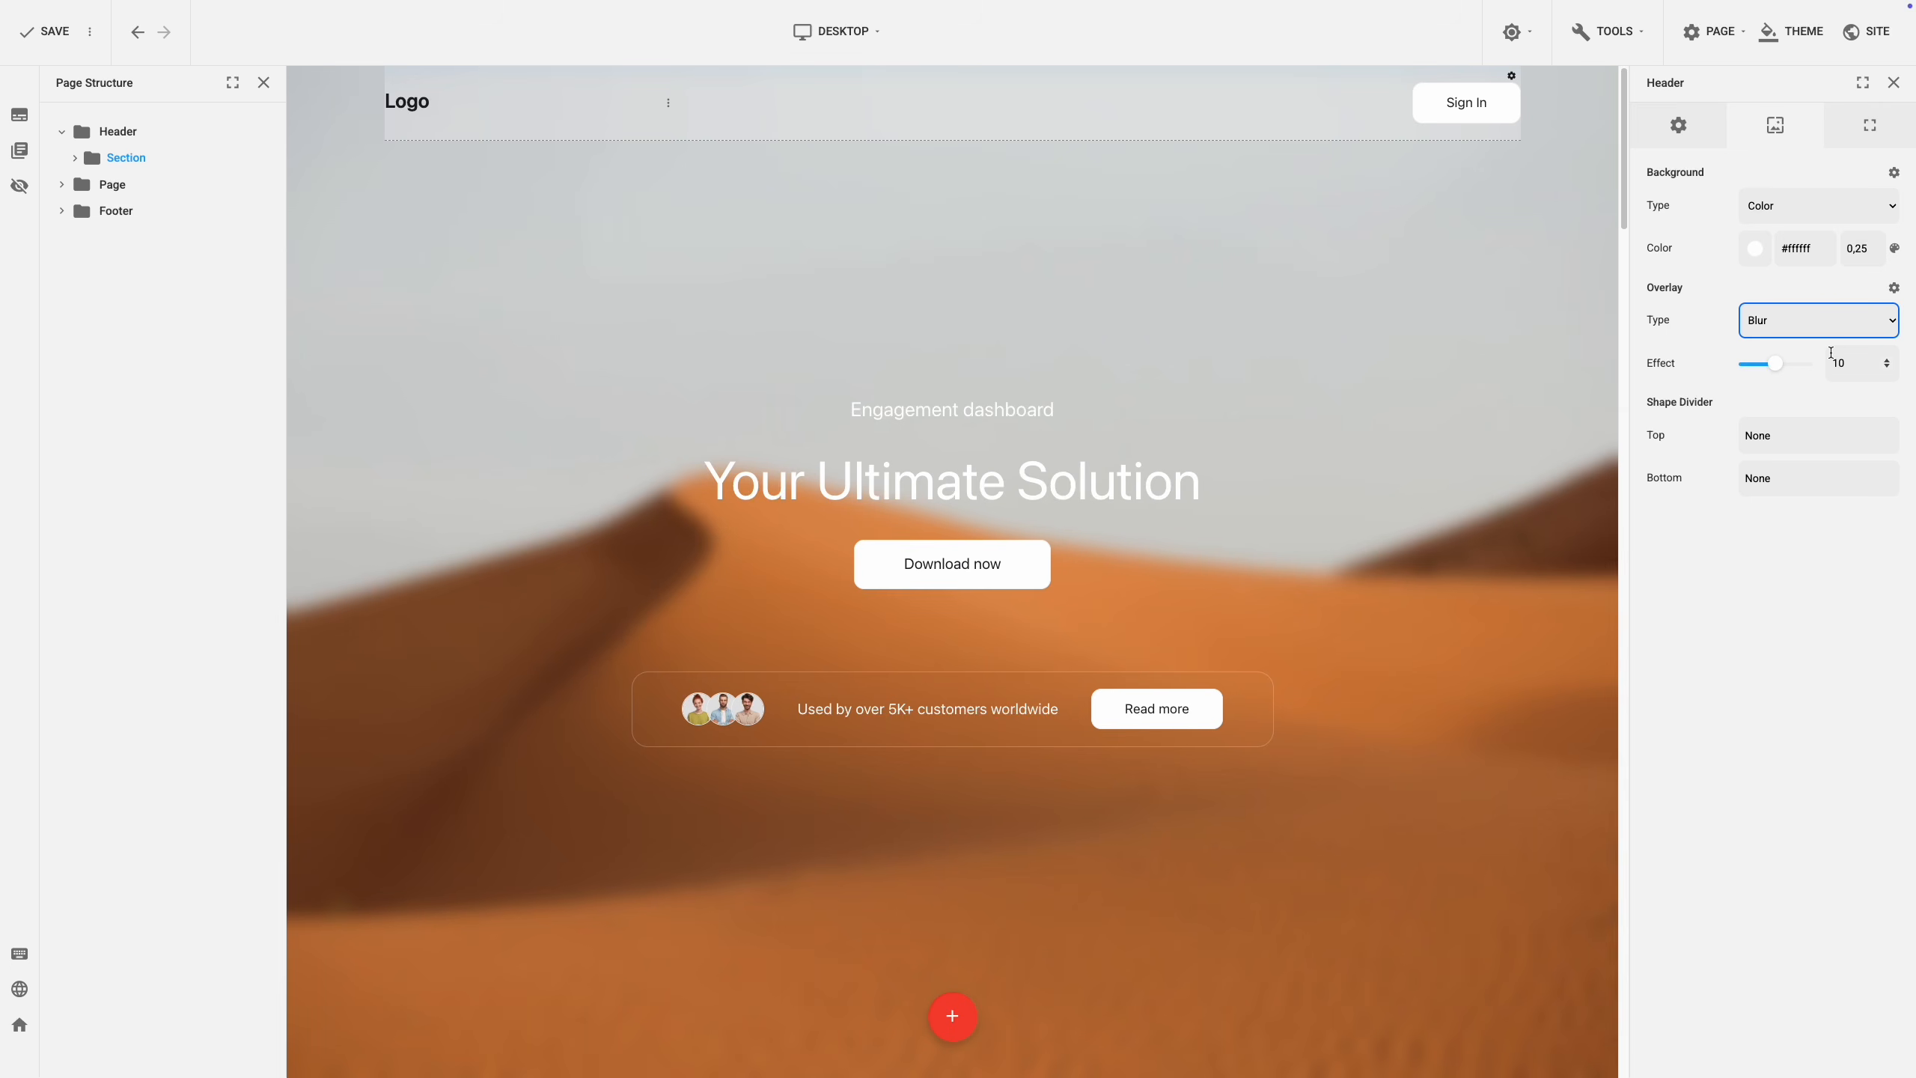
Set the header's margins to 20 at the top and 200 on the right and left.
{"action": "left_click", "coordinate": [1859, 144]}
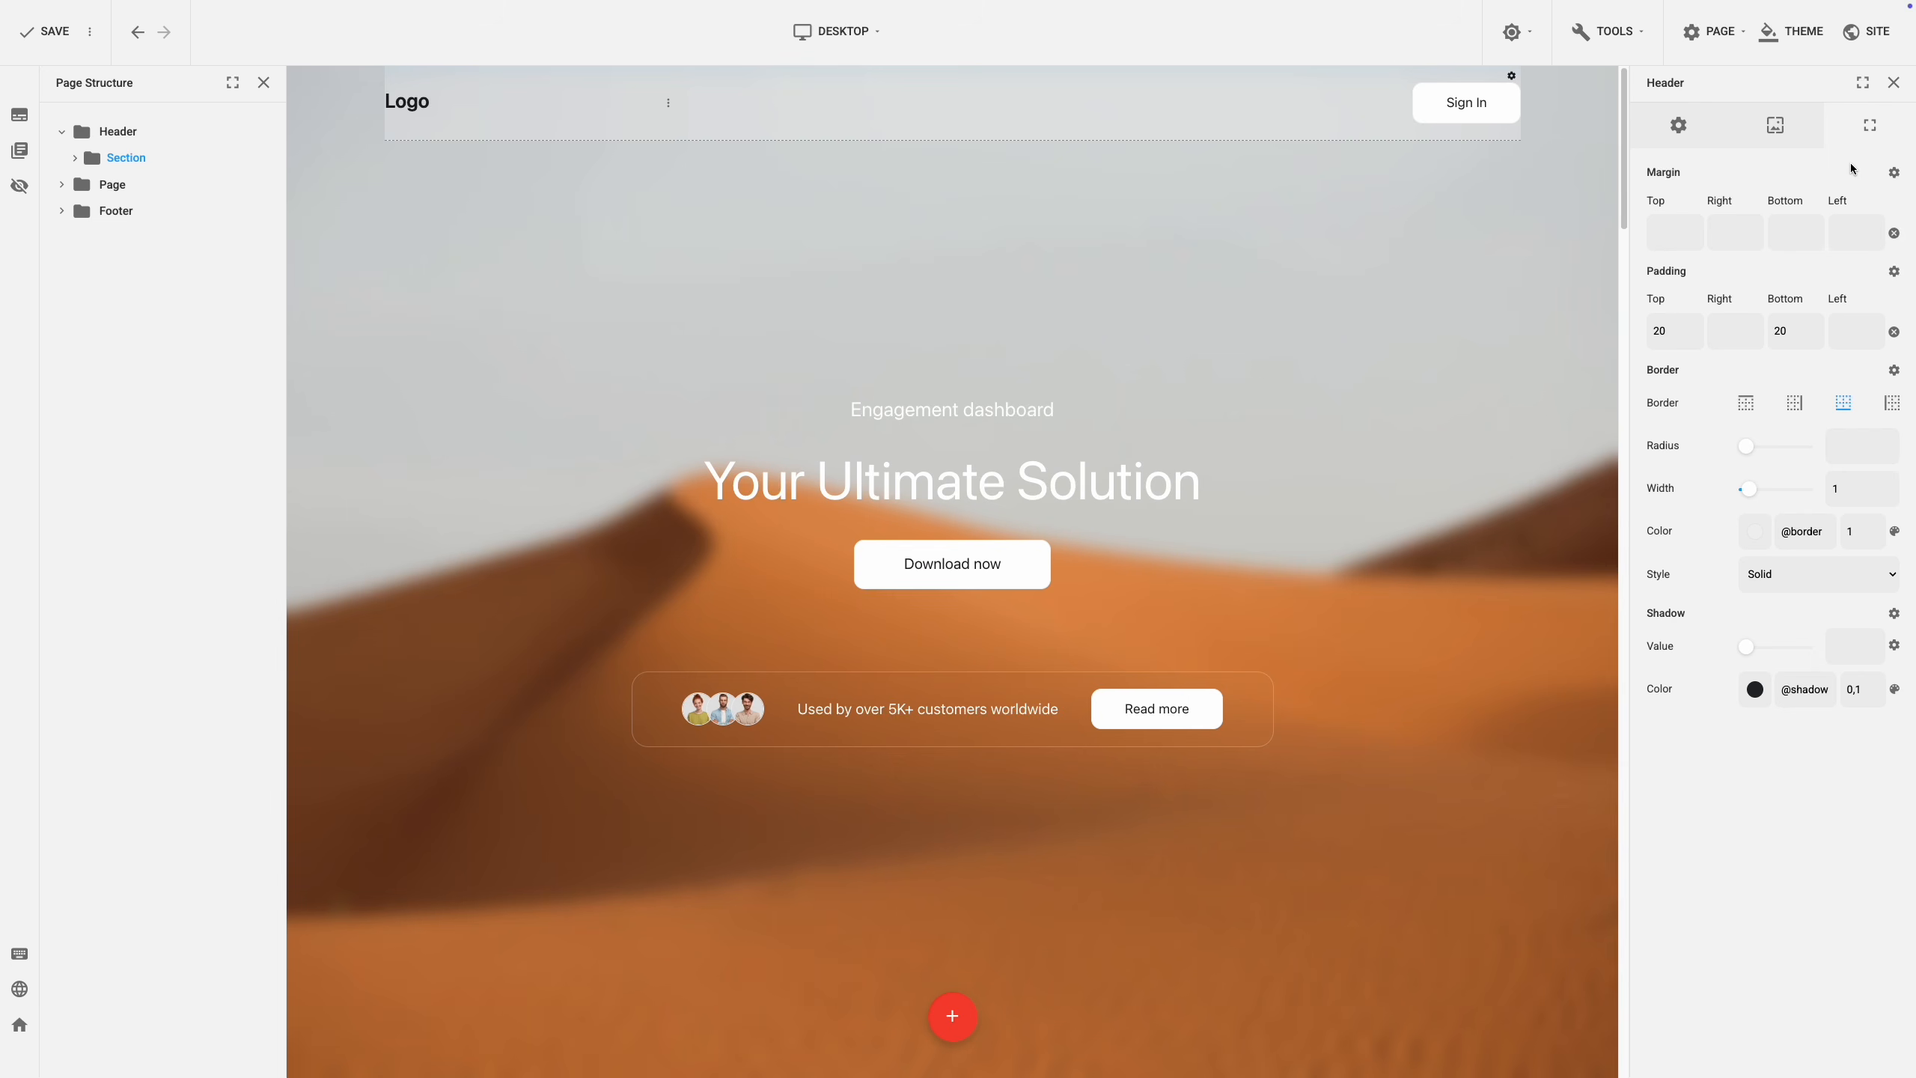
{"action": "left_click", "coordinate": [1683, 226]}
{"action": "type", "text": "20"}
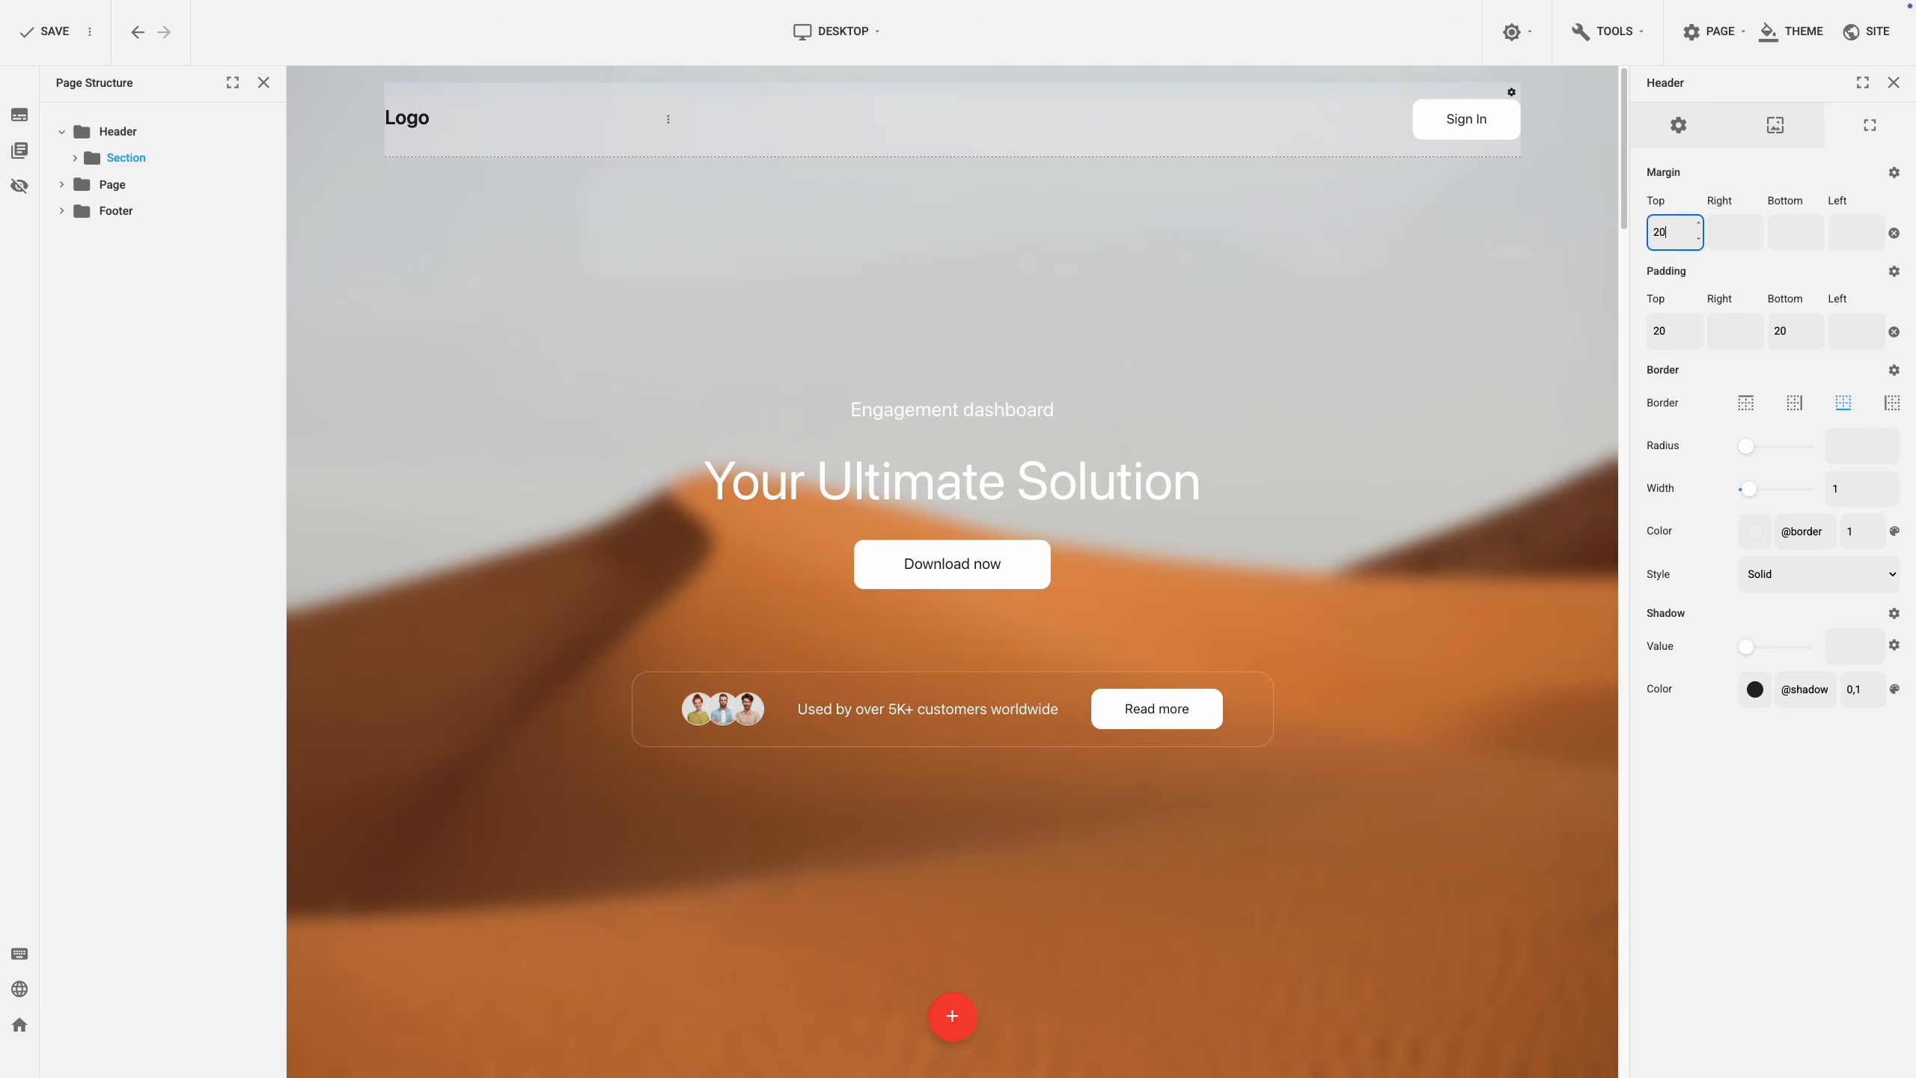
{"action": "left_click", "coordinate": [1733, 230]}
{"action": "type", "text": "200"}
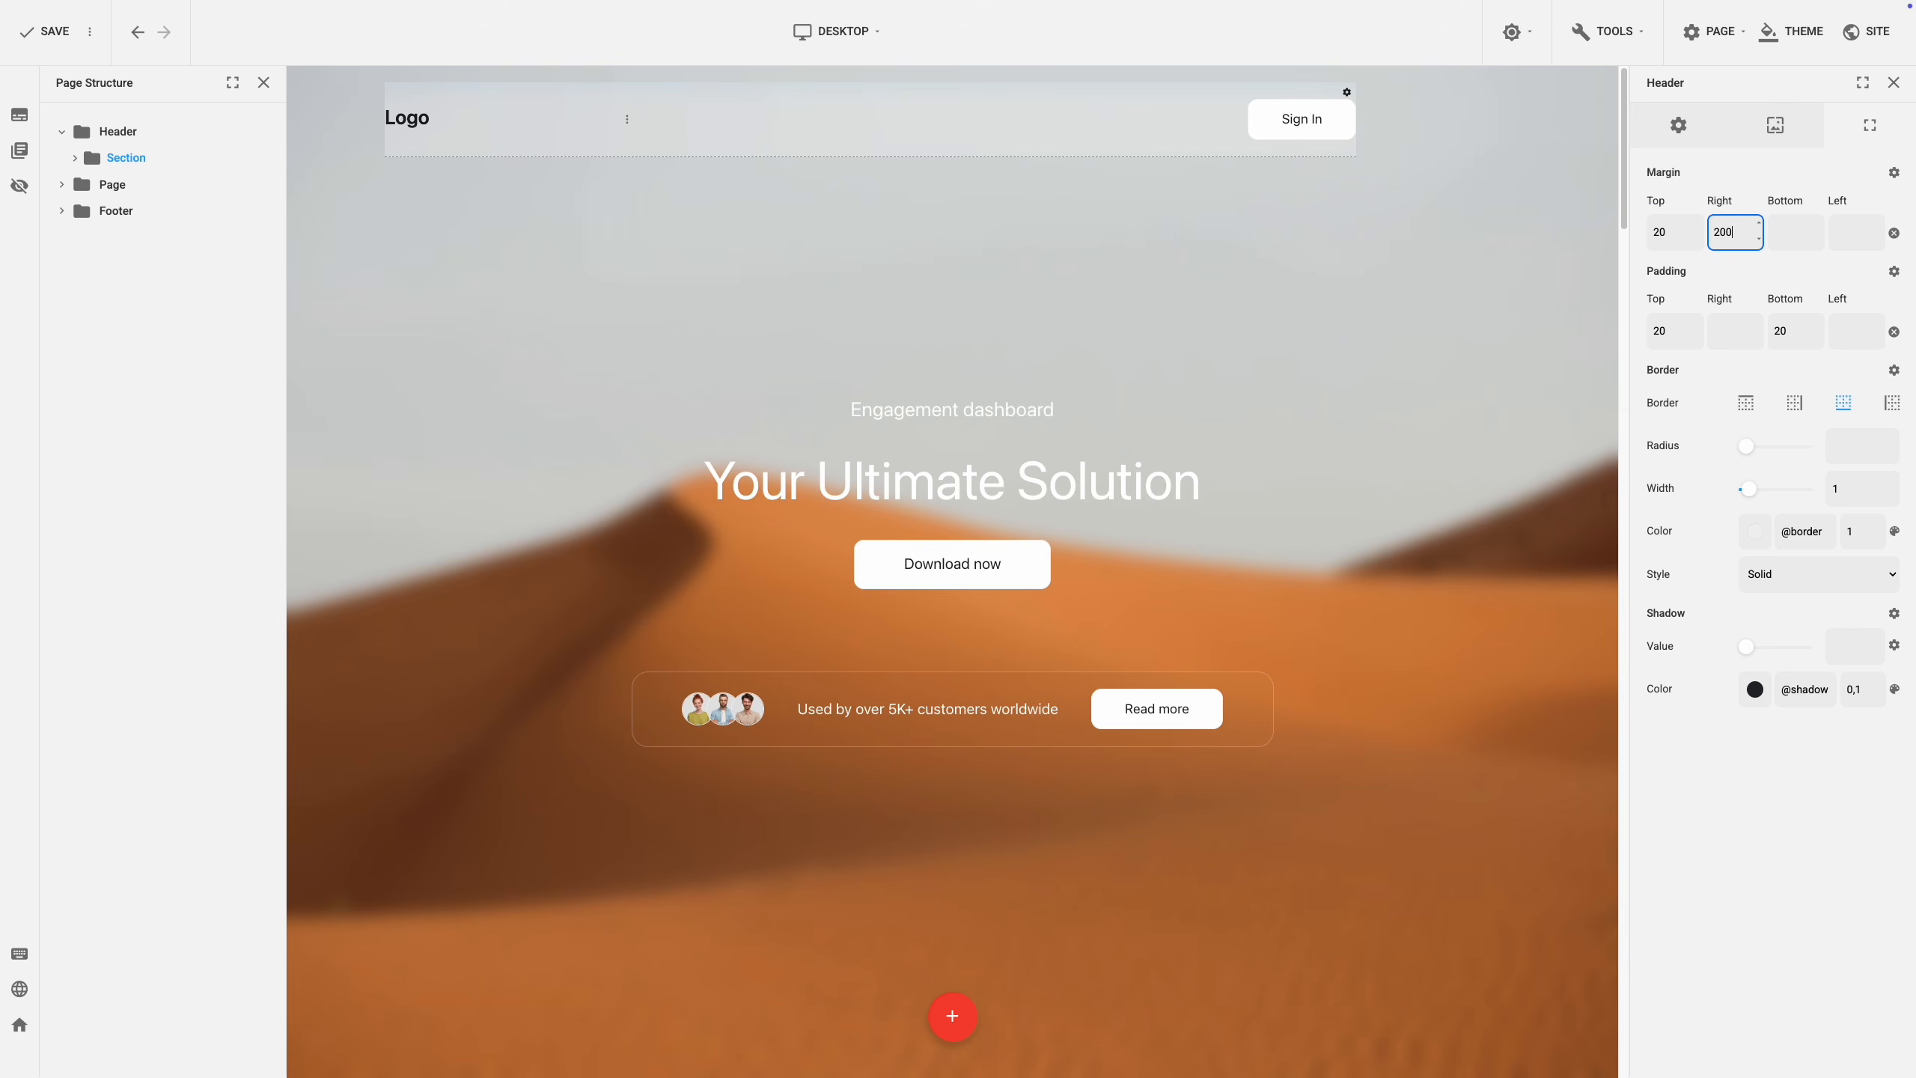
{"action": "left_click", "coordinate": [1838, 231]}
{"action": "type", "text": "200"}
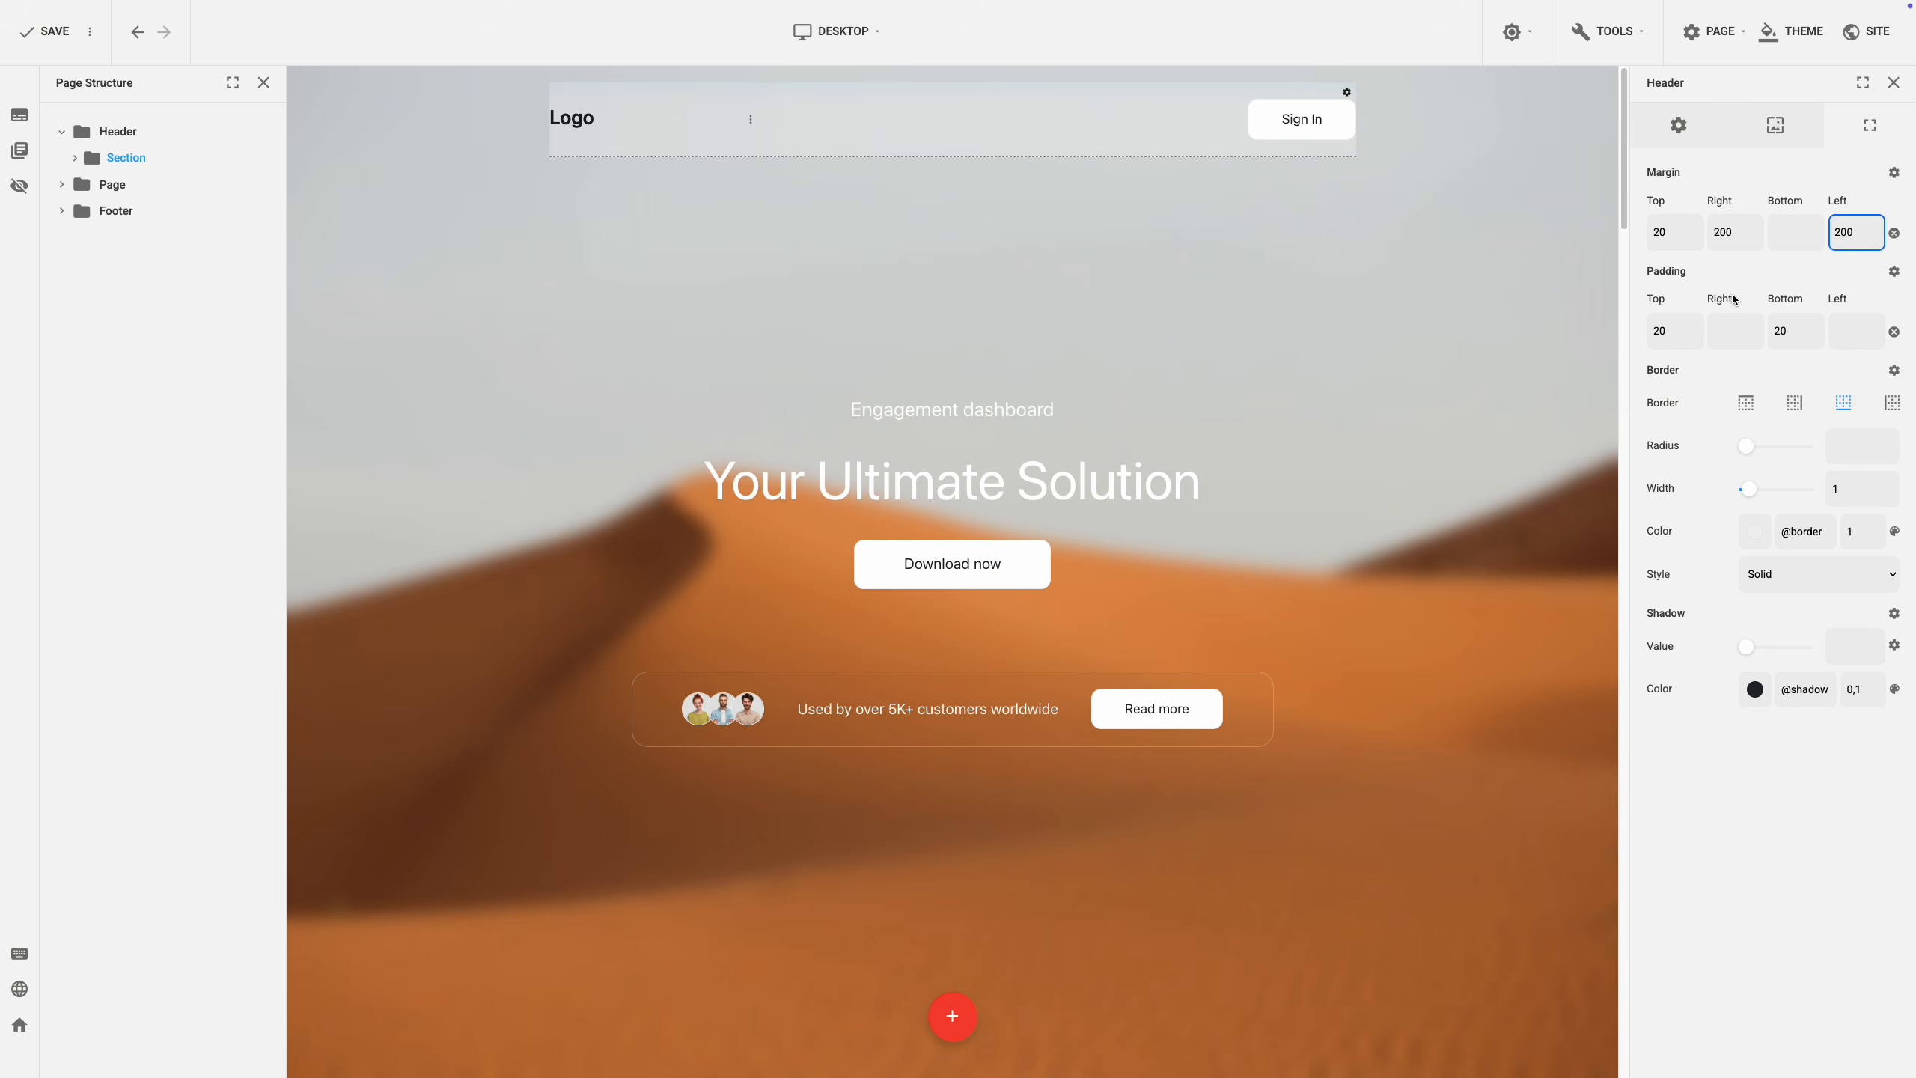
Set the header's padding to 10 at the top and bottom and 20 on the right and left.
{"action": "left_click_drag", "start_coordinate": [1658, 331], "coordinate": [1651, 331]}
{"action": "type", "text": "1"}
{"action": "left_click", "coordinate": [1775, 331]}
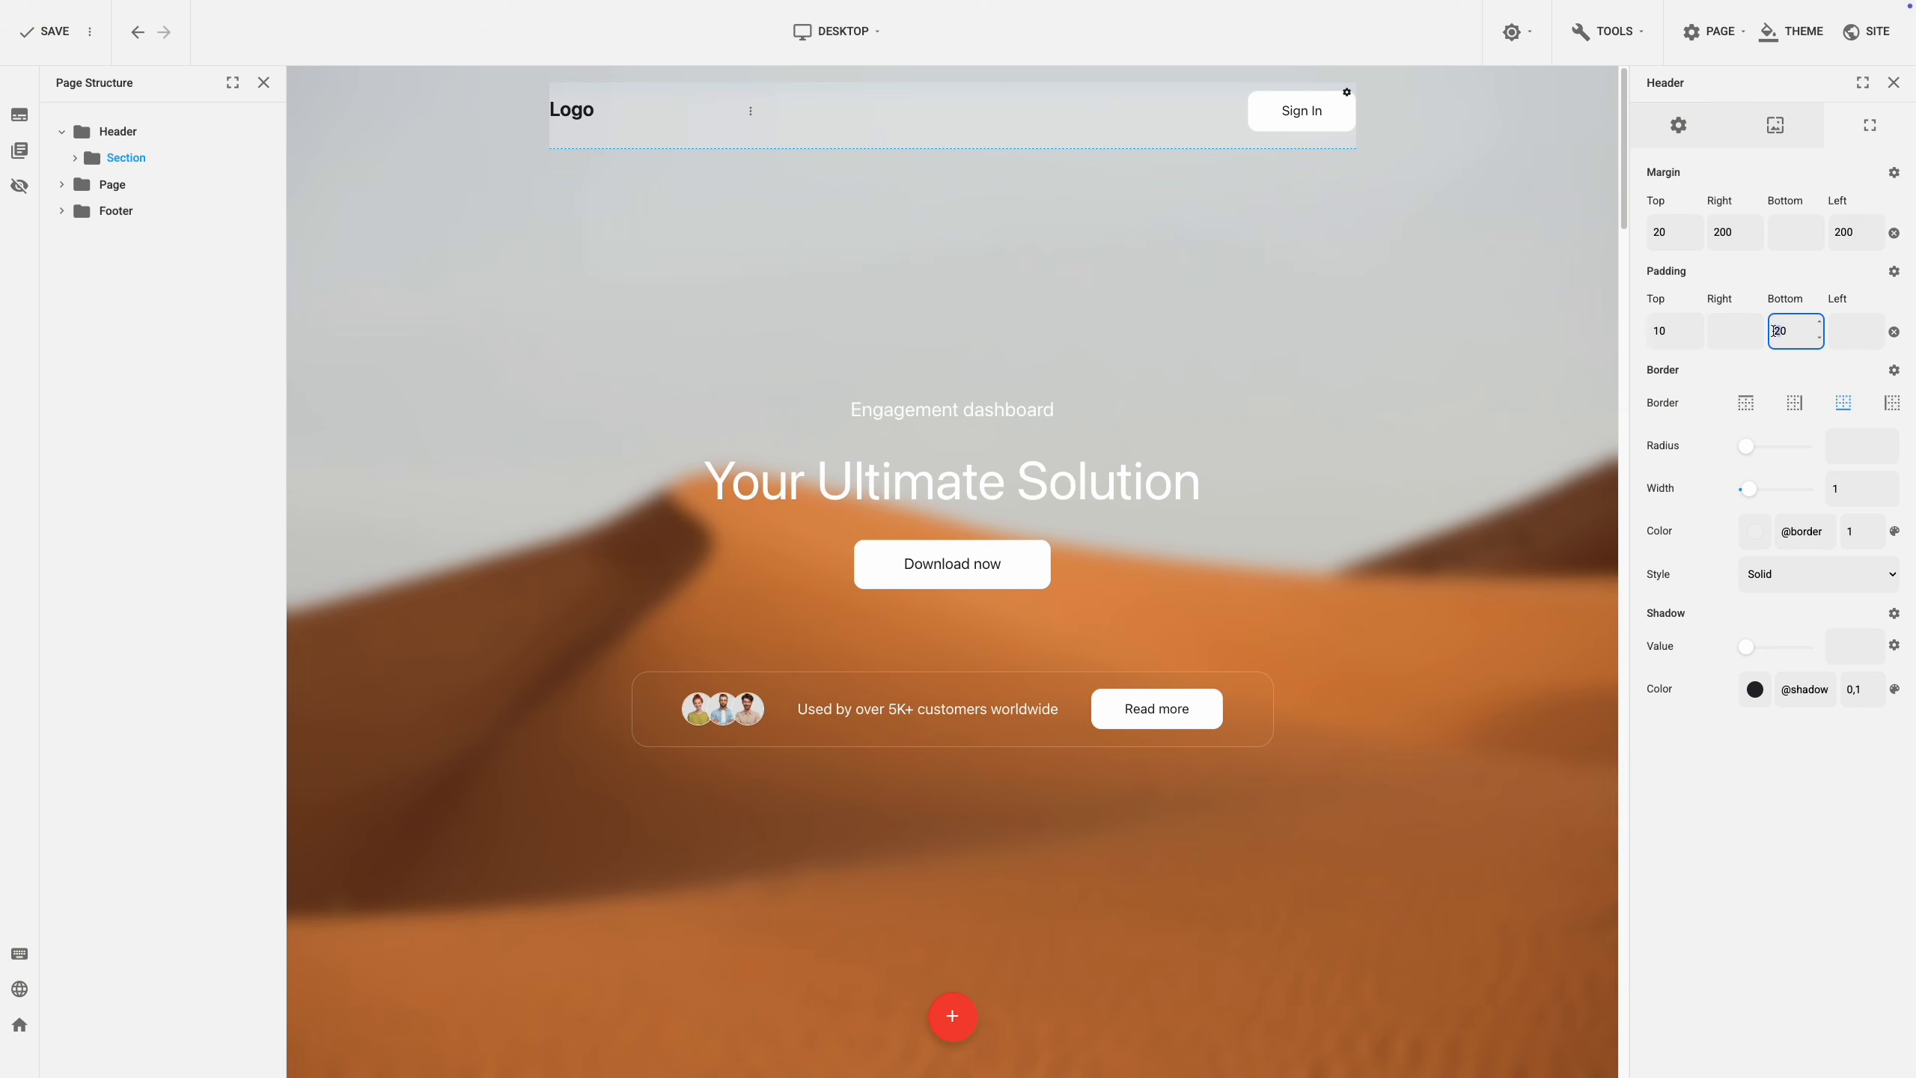
{"action": "type", "text": "1"}
{"action": "left_click", "coordinate": [1735, 332]}
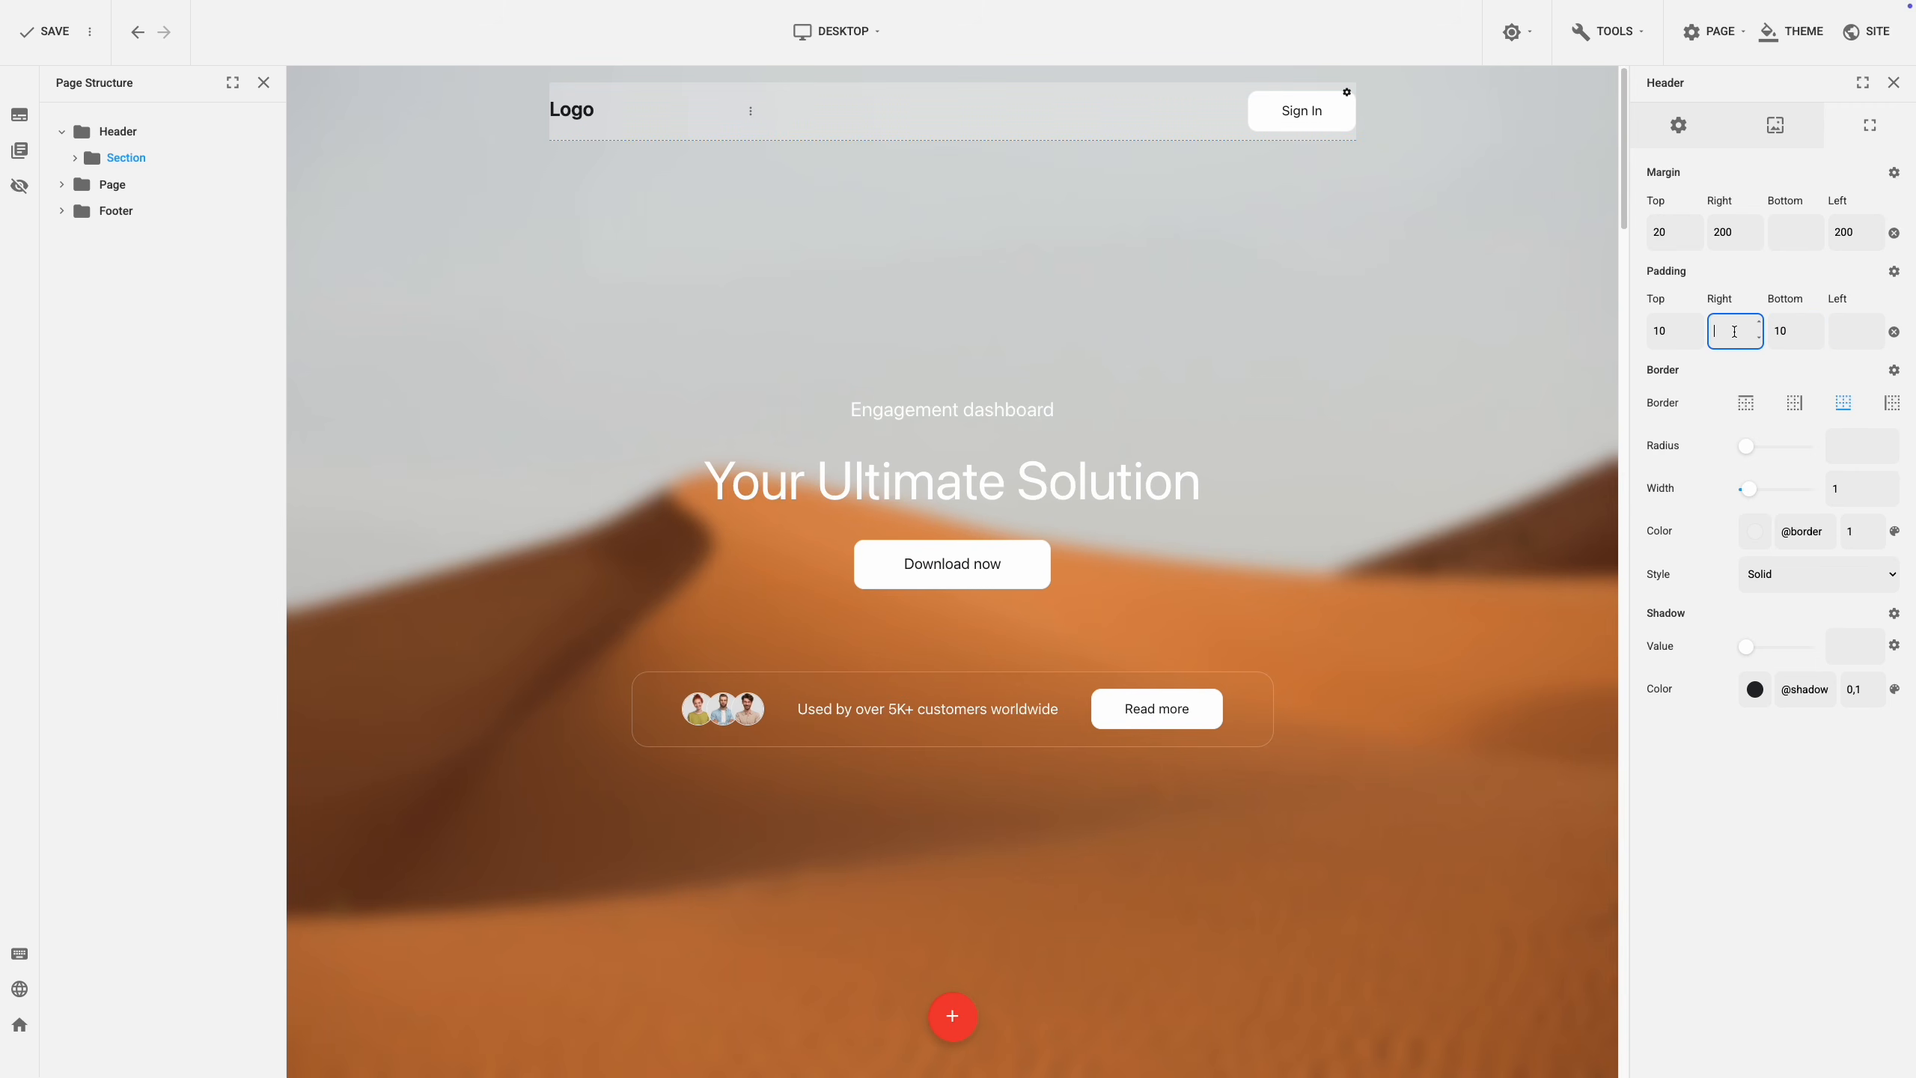
{"action": "type", "text": "20"}
{"action": "left_click", "coordinate": [1848, 331]}
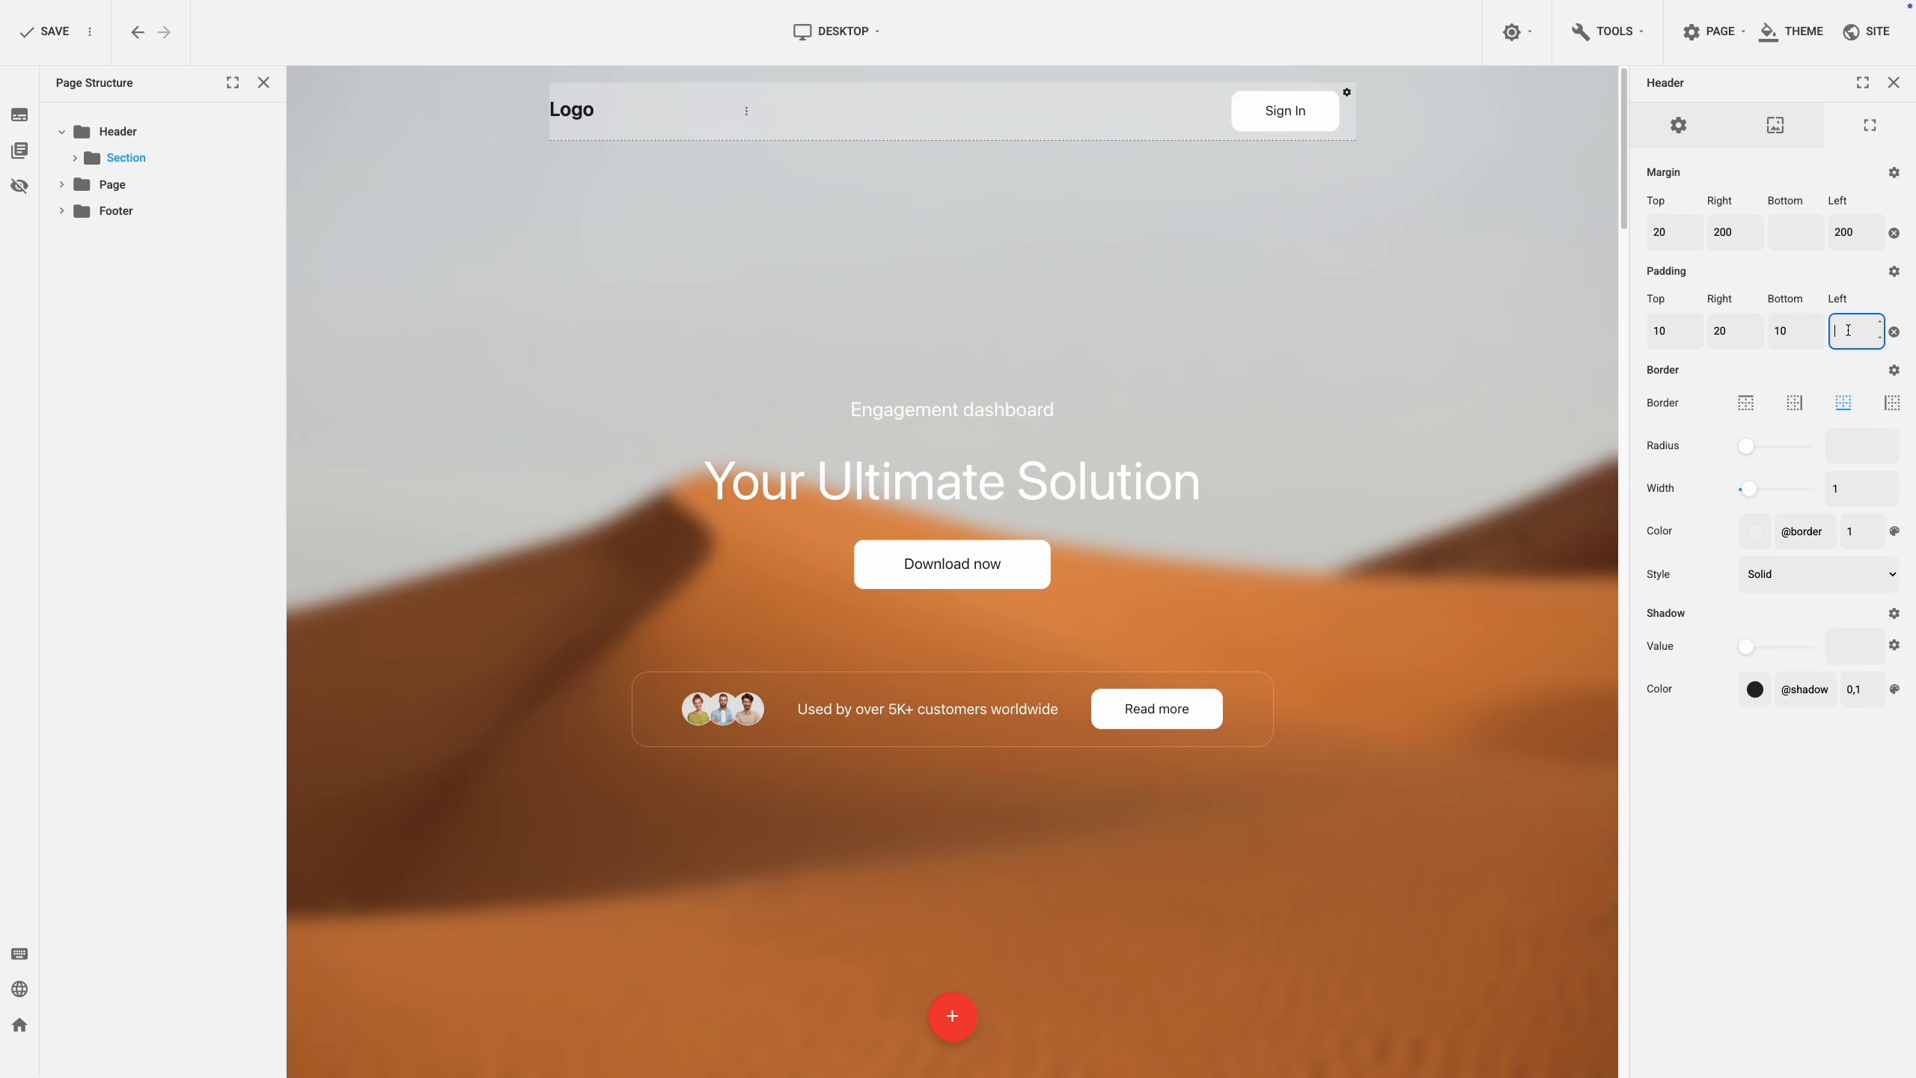
{"action": "type", "text": "20"}
{"action": "left_click", "coordinate": [1808, 362]}
Enable the header's top, right and left borders and set the border radius to 20.
{"action": "left_click", "coordinate": [1751, 408]}
{"action": "left_click", "coordinate": [1798, 408]}
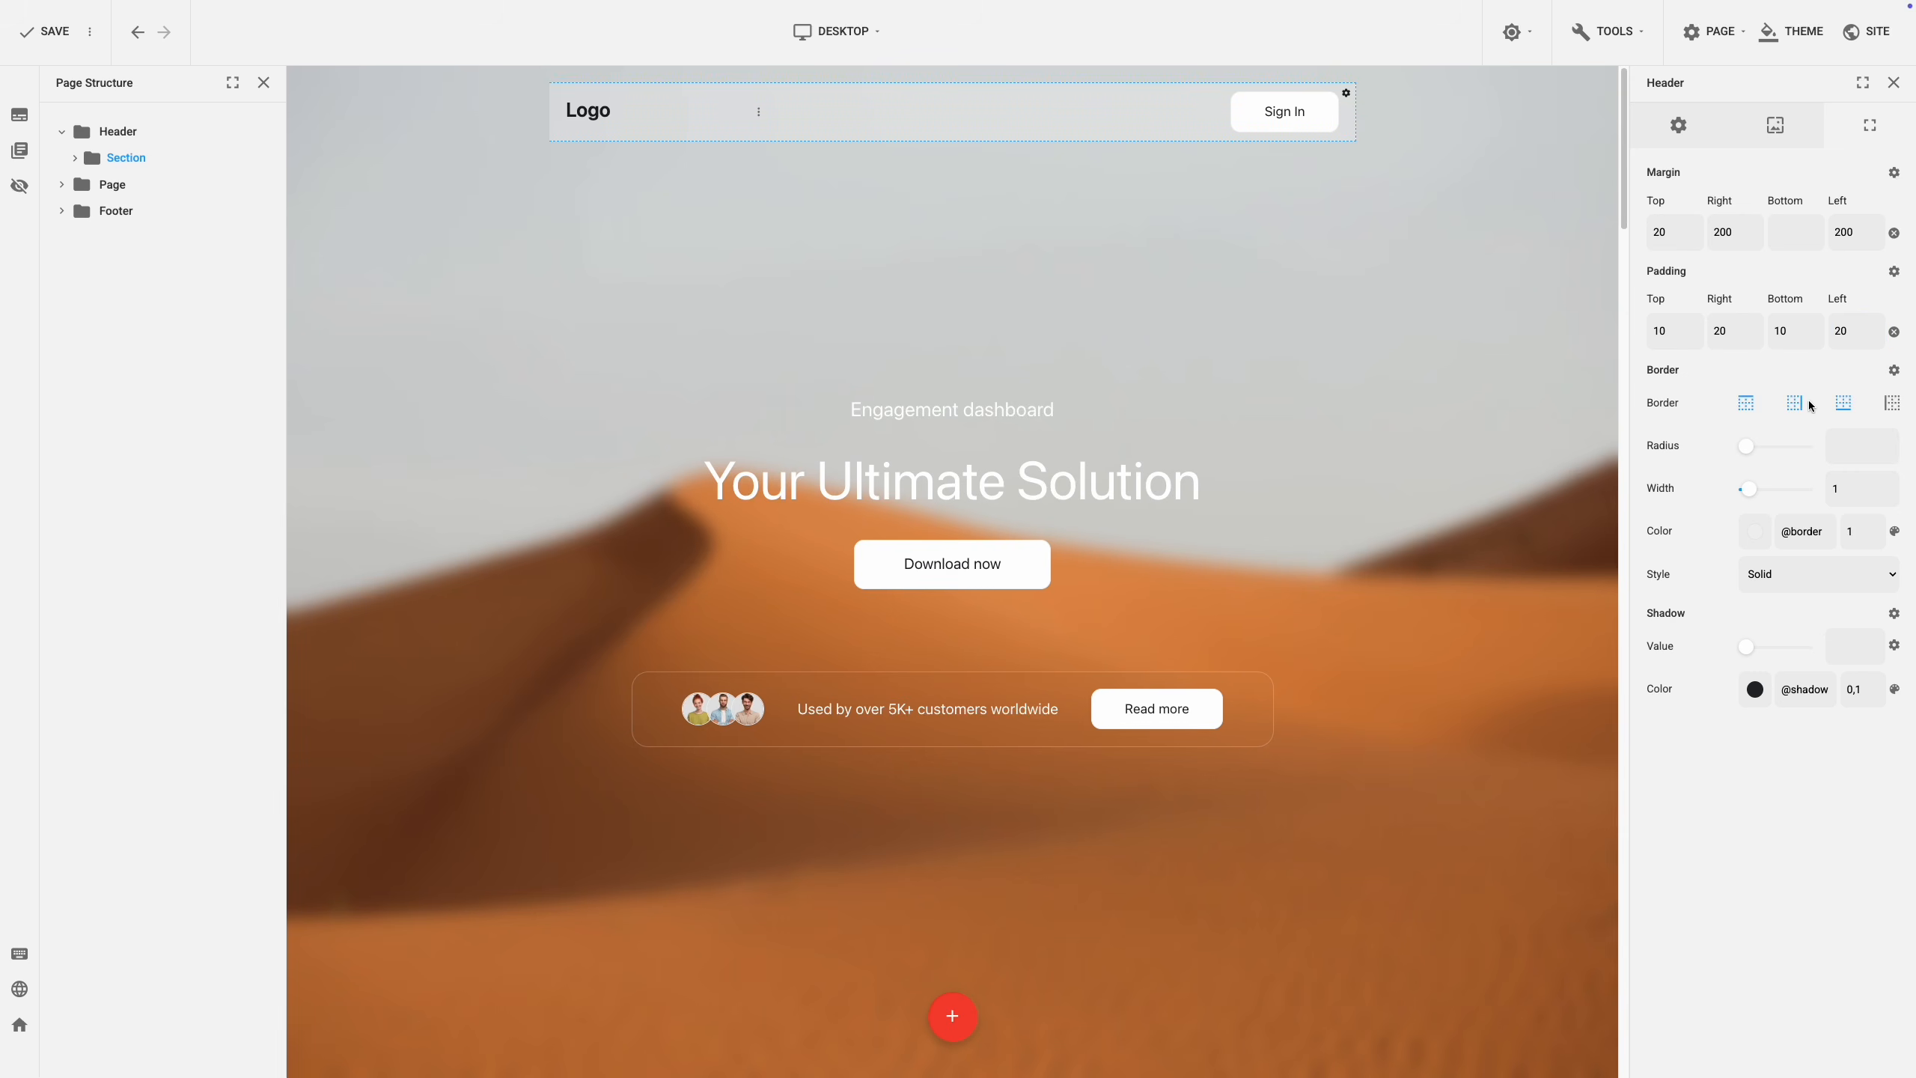
{"action": "left_click", "coordinate": [1893, 407]}
{"action": "left_click", "coordinate": [1842, 446]}
{"action": "type", "text": "20"}
Reduce the opacity of the header's border color.
{"action": "left_click", "coordinate": [1875, 536]}
{"action": "left_click_drag", "start_coordinate": [1859, 530], "coordinate": [1872, 533]}
{"action": "type", "text": "5"}
{"action": "left_click", "coordinate": [1699, 531]}
Switch from the header to the page's first section and check the fixed header over the page content.
{"action": "left_click", "coordinate": [1588, 385]}
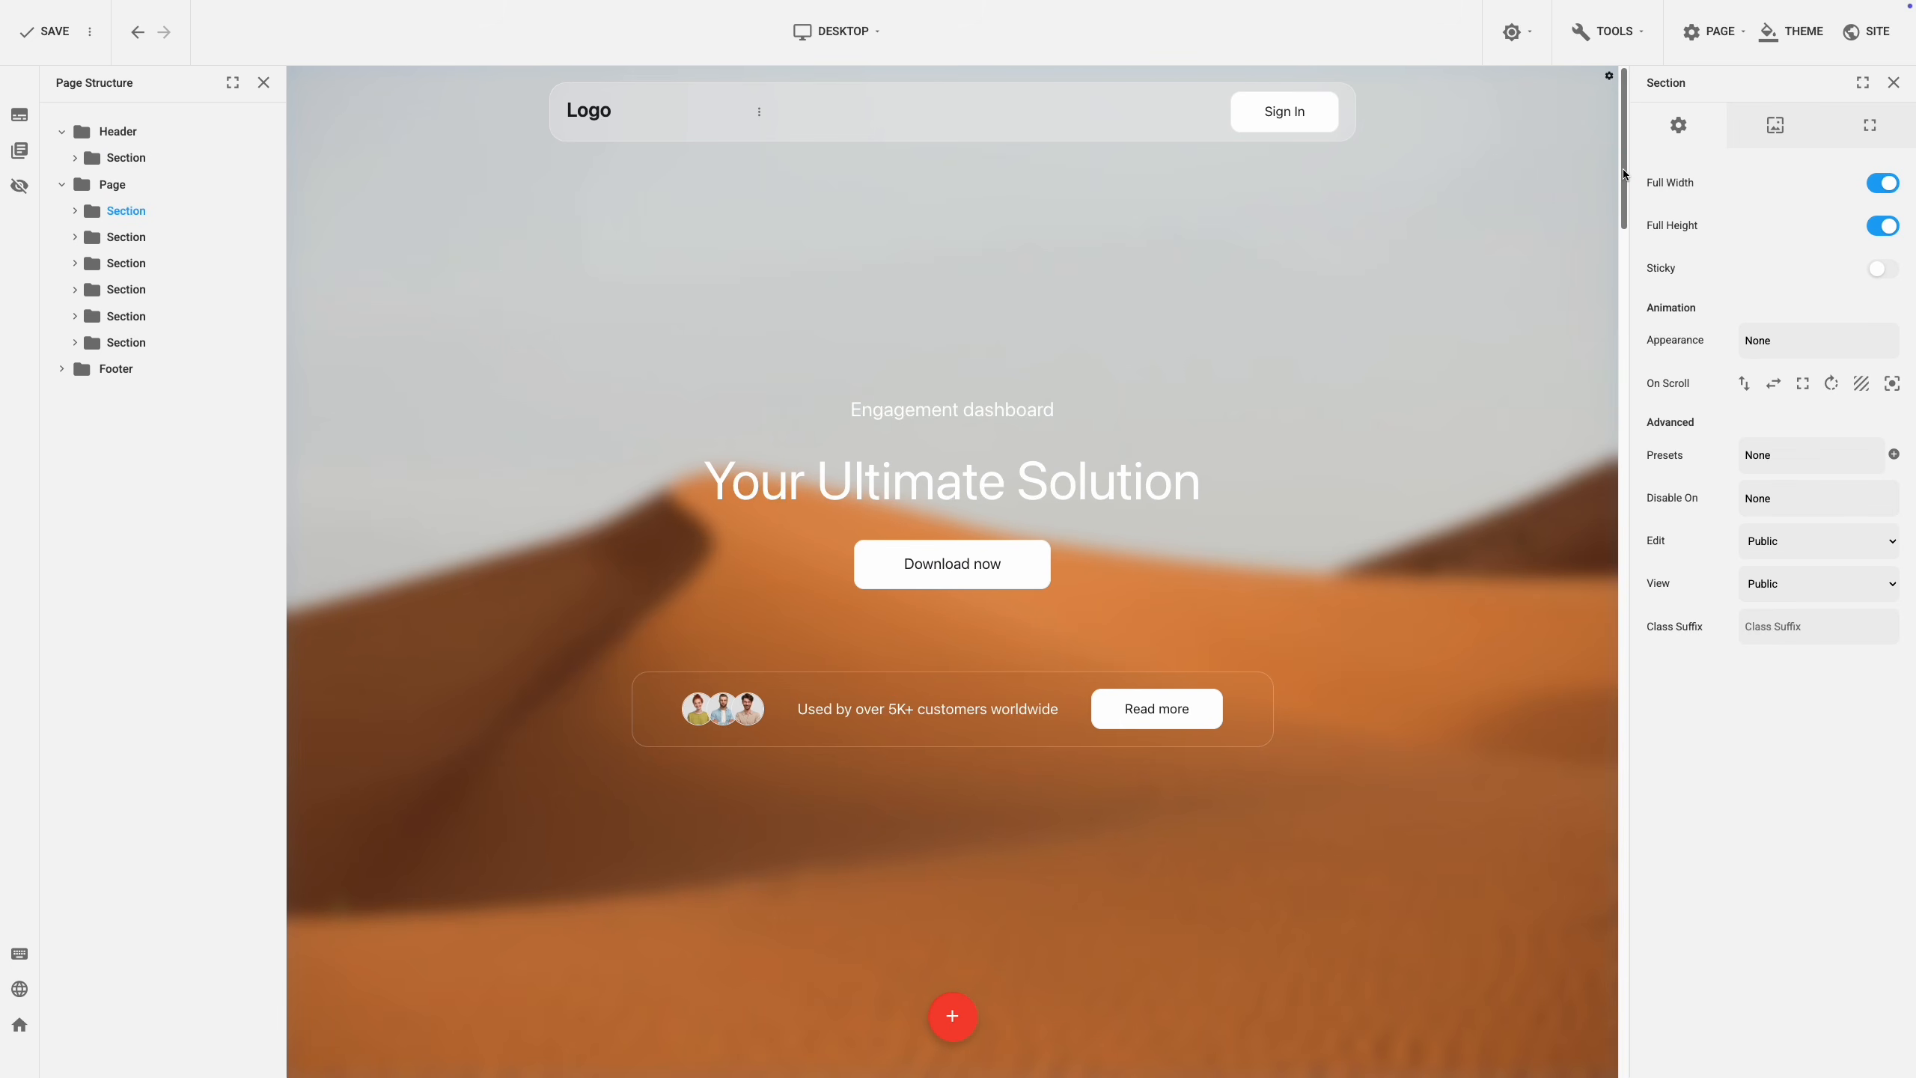
{"action": "mouse_move", "coordinate": [1623, 167]}
{"action": "left_mouse_down"}
{"action": "mouse_move", "coordinate": [1641, 249]}
{"action": "mouse_move", "coordinate": [1639, 162]}
{"action": "left_mouse_up"}
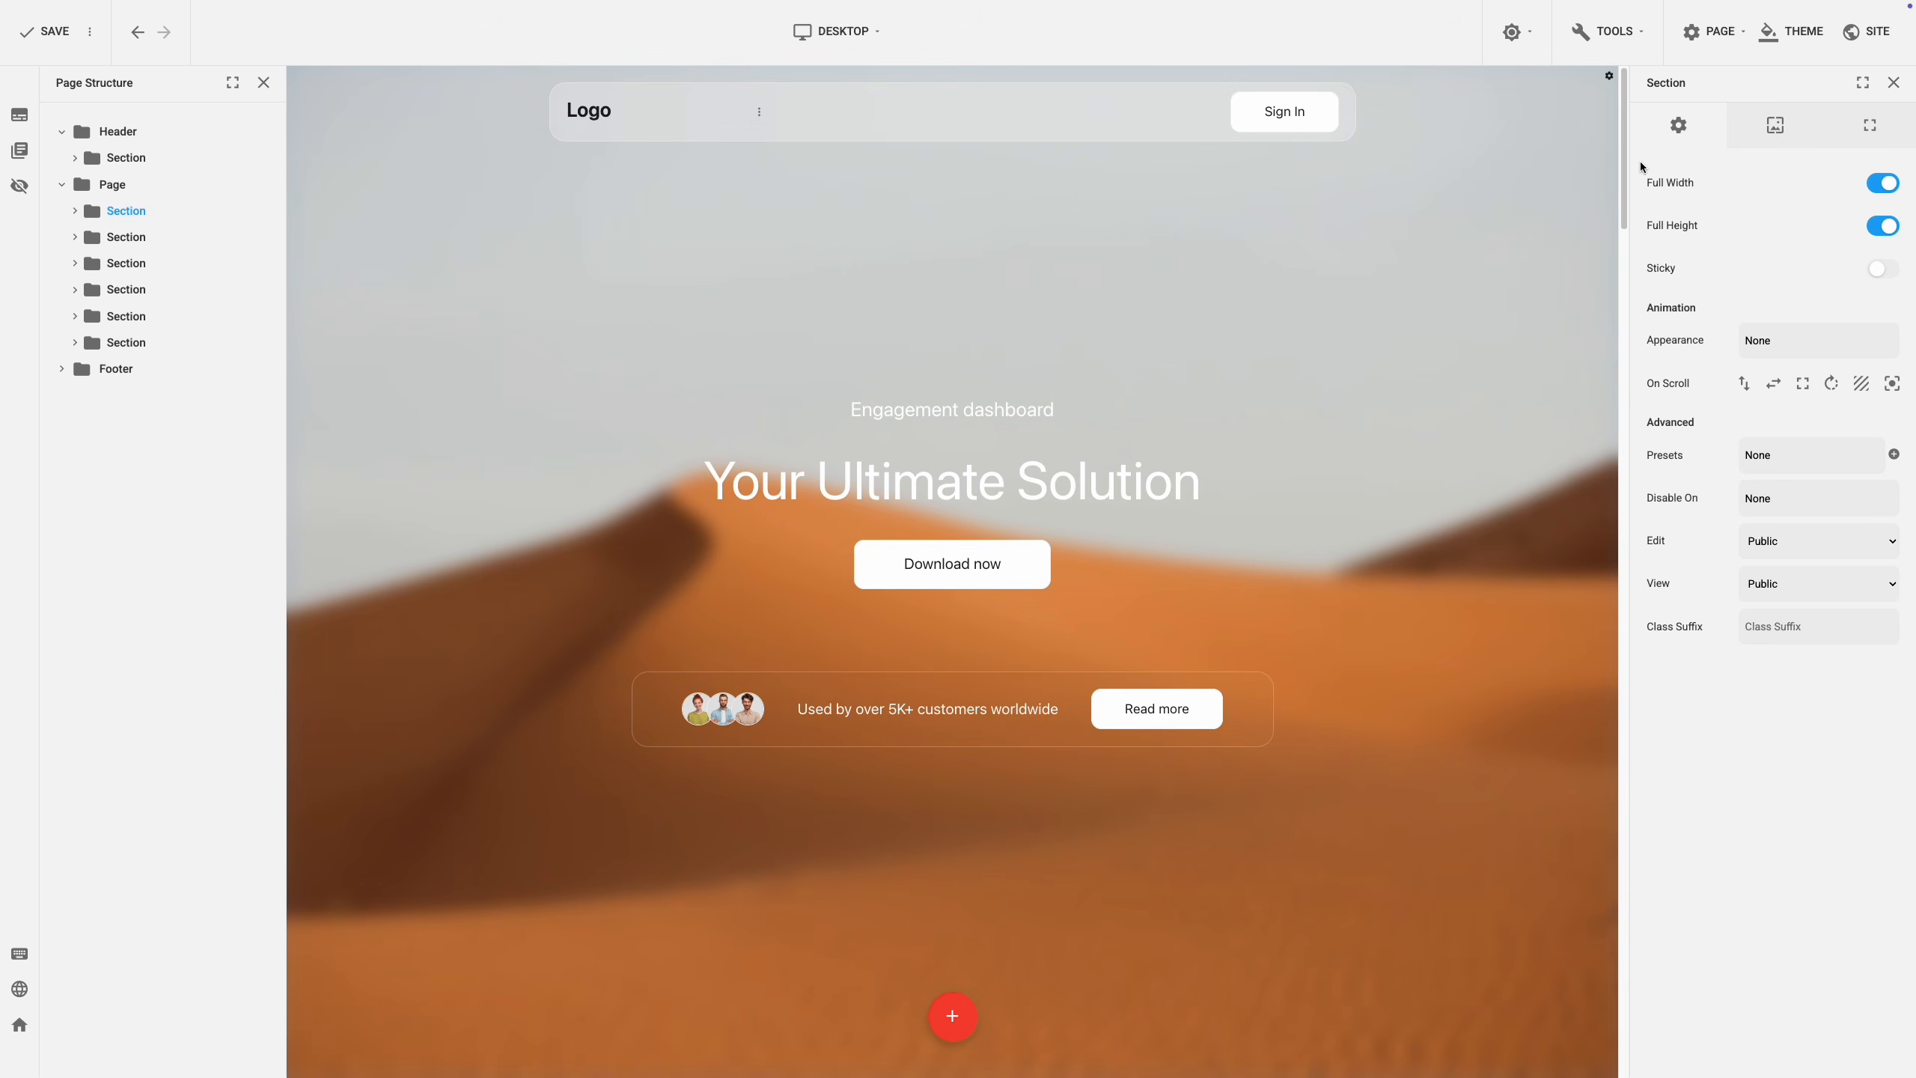